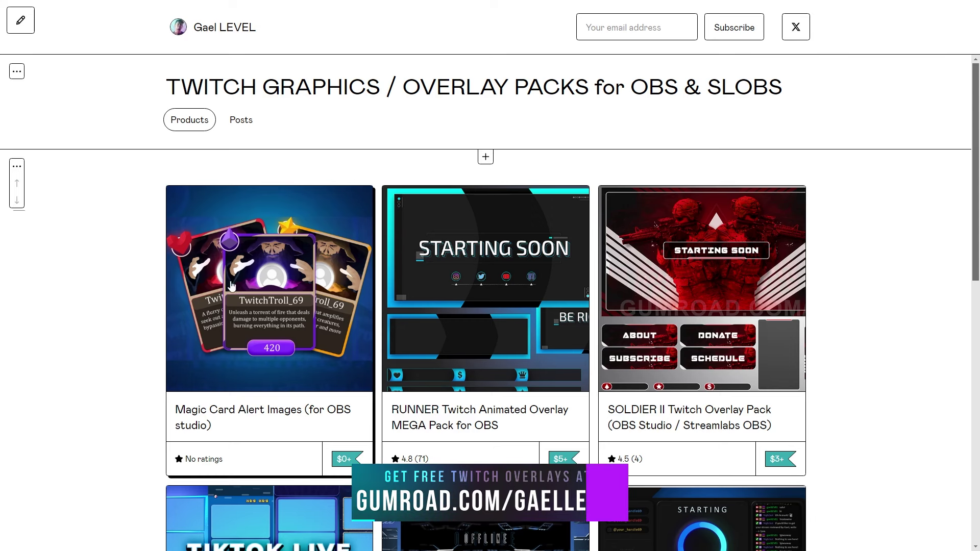
Open the Magic Card Alert Images product page and look through its contents
click(251, 219)
scroll(860, 241, down, 1)
scroll(859, 241, down, 3)
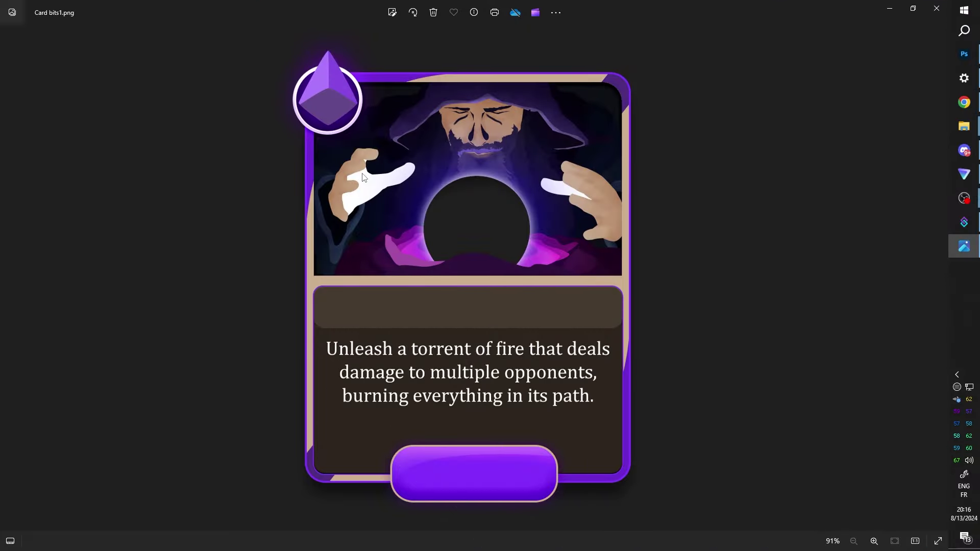
Look through the card PNG images, from Card bits1.png through the bits cards to the follow cards and beyond
key(Right)
key(Right)
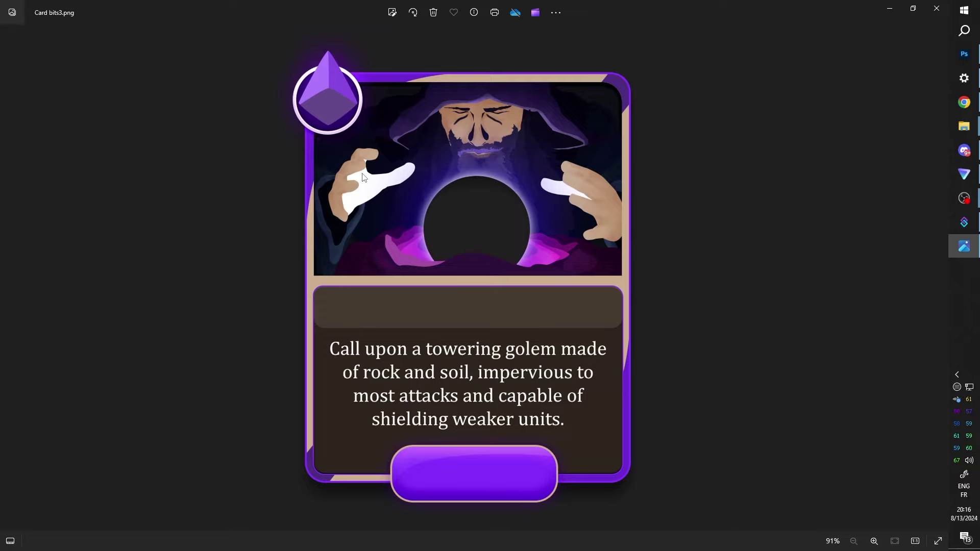
key(Right)
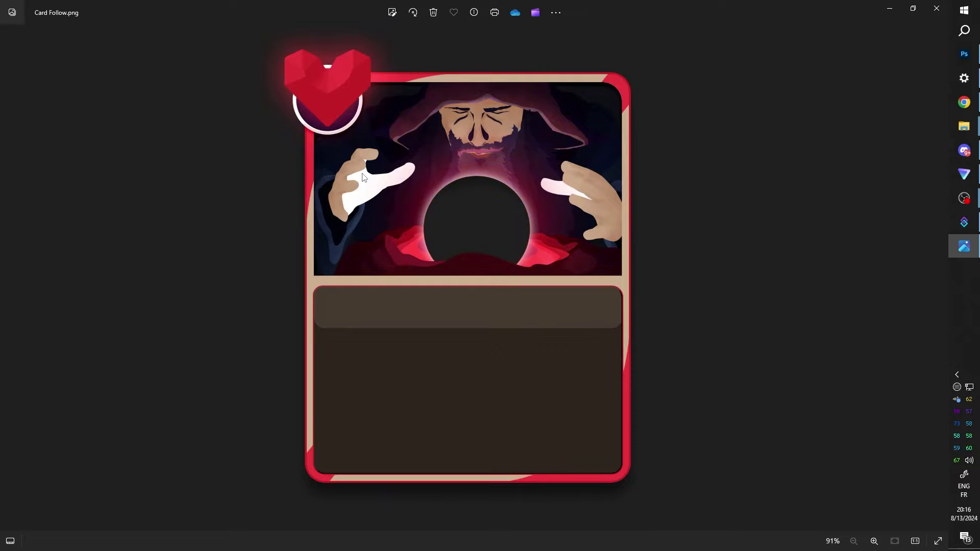
key(Right)
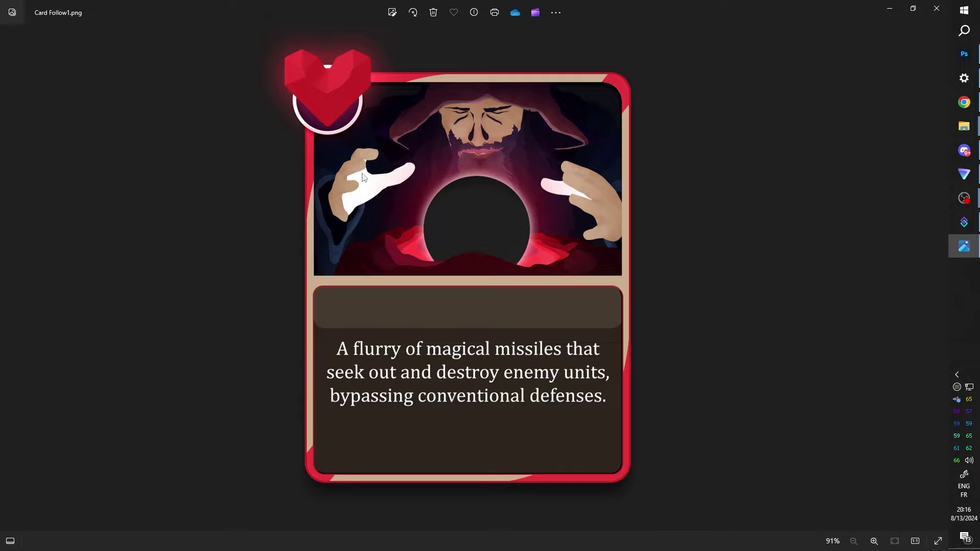
key(Right)
key(Right)
key(Right)
key(Right)
key(Right)
Switch to OBS Studio and add a new scene named MAGIC
key(alt+Tab)
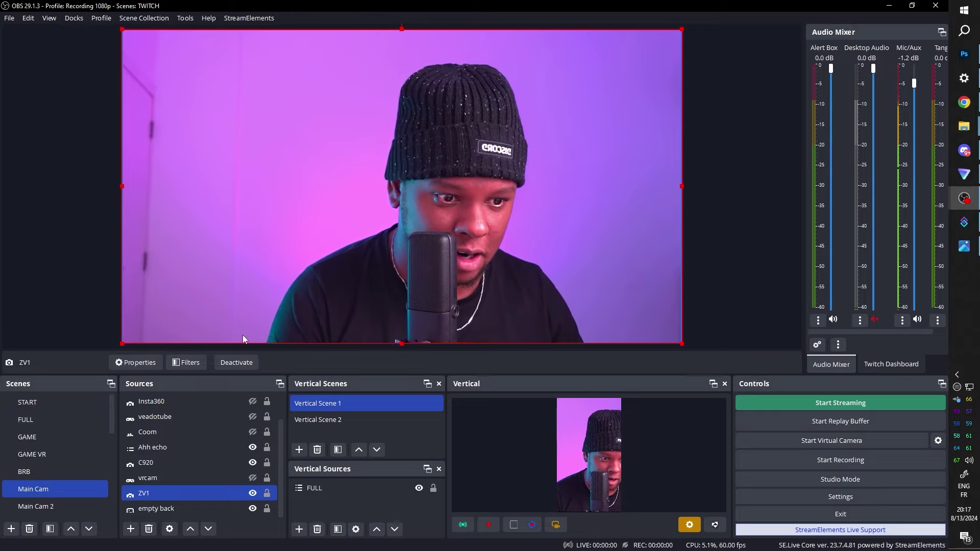
ctrl+click(148, 447)
scroll(62, 458, down, 5)
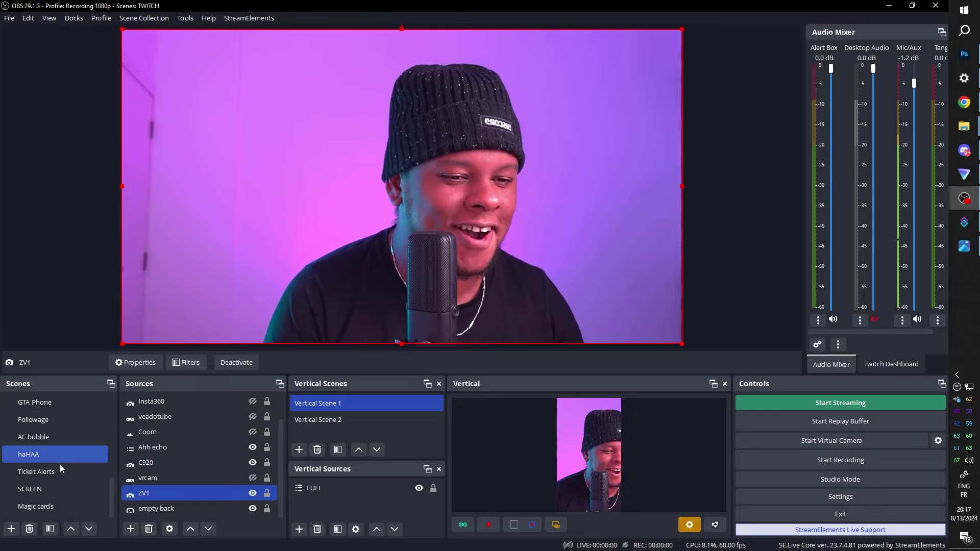
click(11, 531)
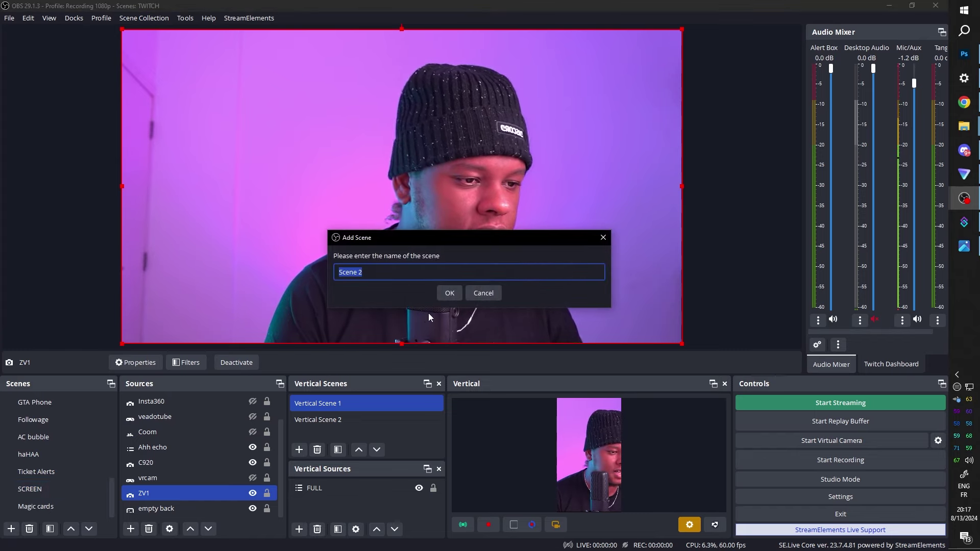
text(MAGIC)
click(446, 292)
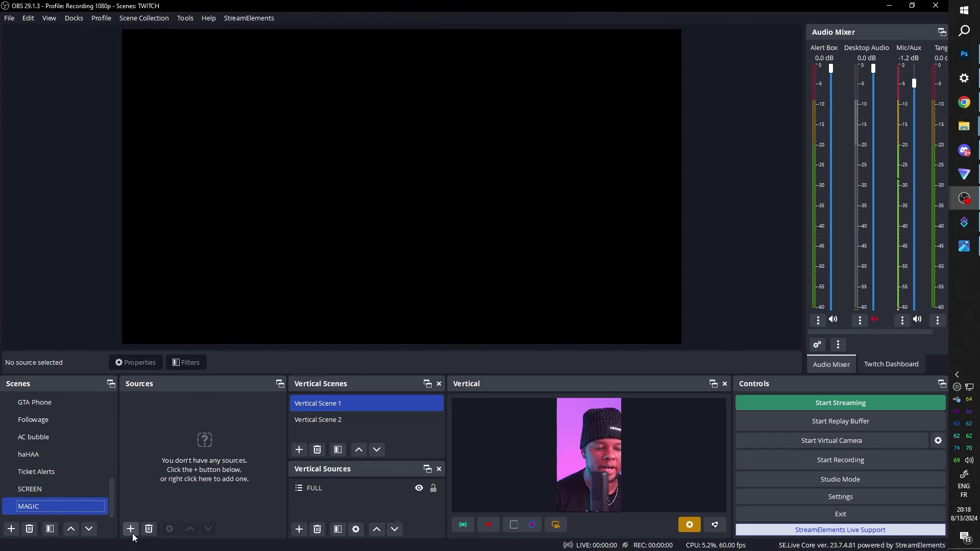
Add an image source named CardBIT1 to the MAGIC scene, using the file Card bits1.png
click(134, 529)
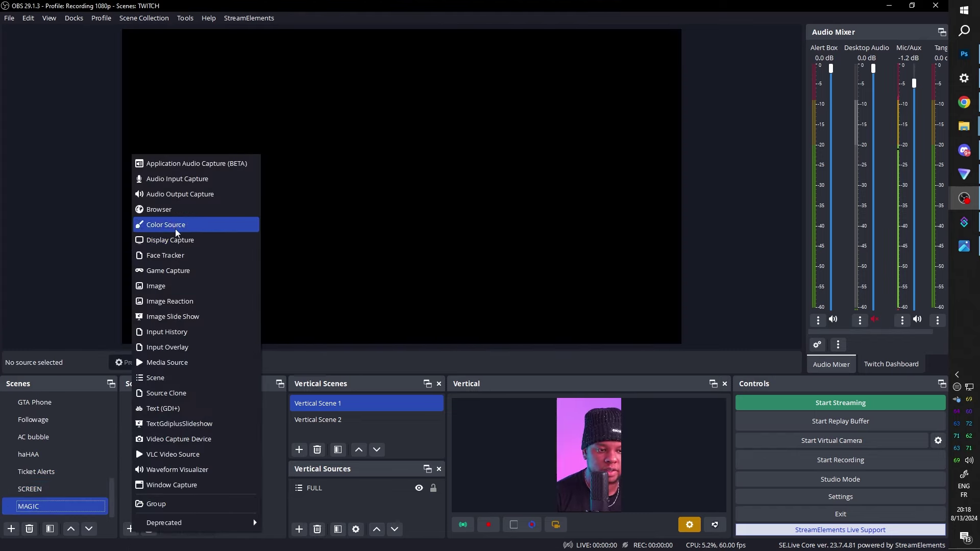
click(158, 286)
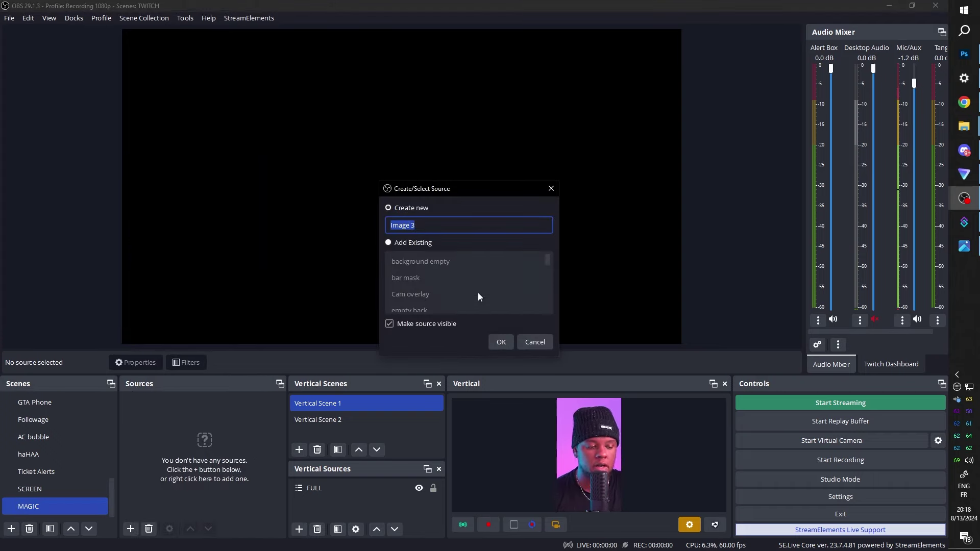
text(CardBIT1)
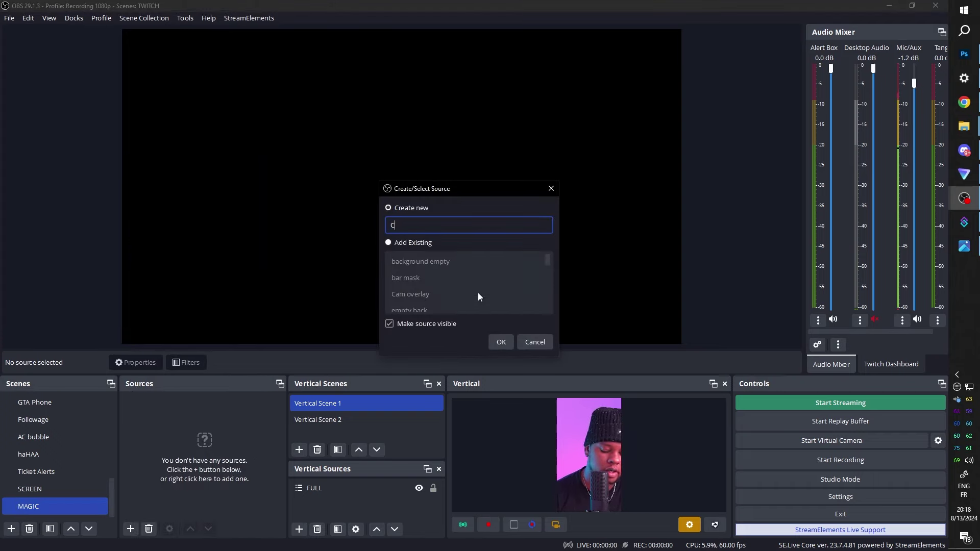
key(Return)
click(686, 281)
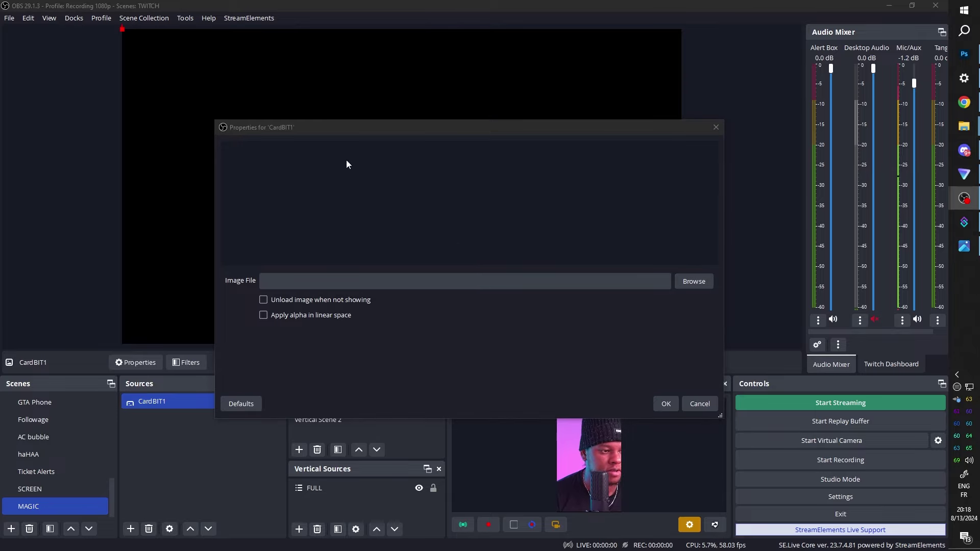
click(251, 325)
double_click(442, 204)
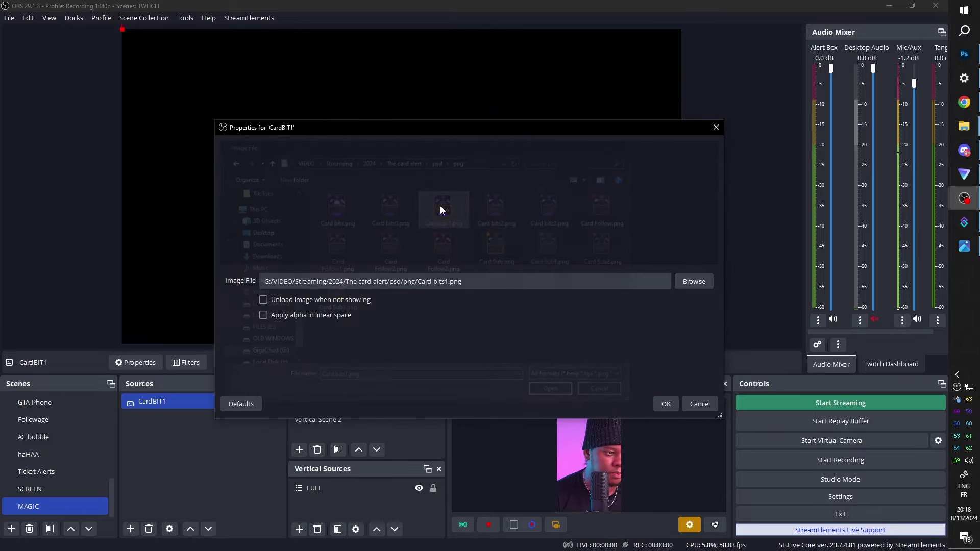
click(666, 404)
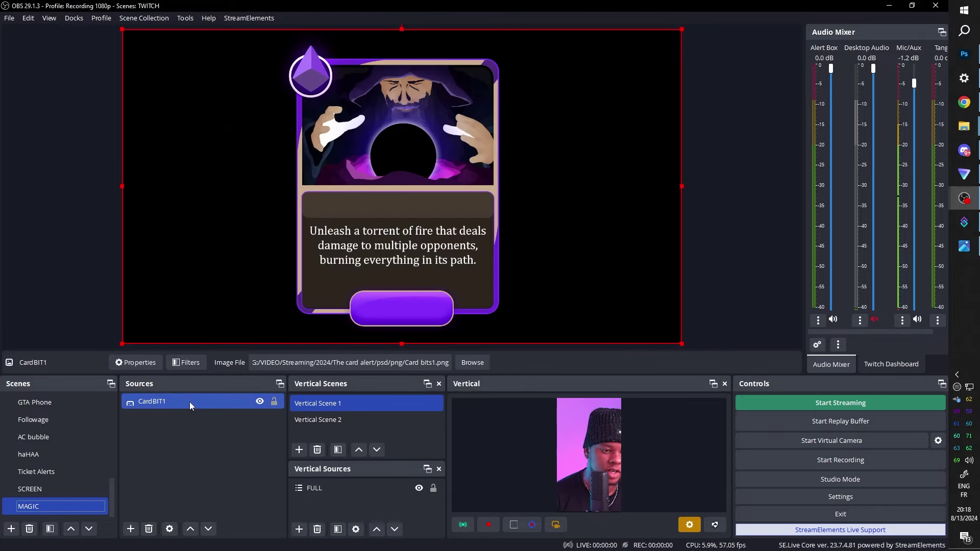
Paste a duplicate of the CardBIT1 source and set its image file to Card bits2.png
right_click(189, 402)
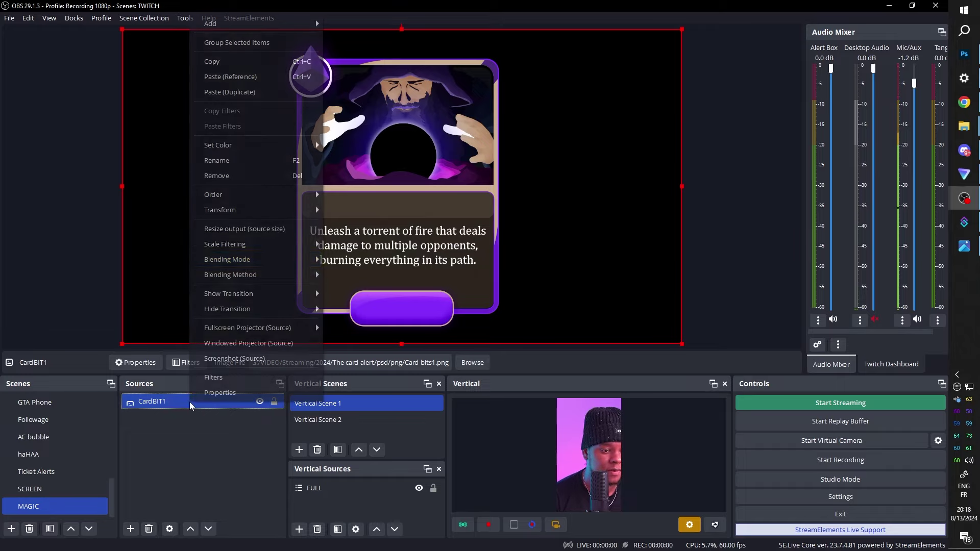
click(217, 93)
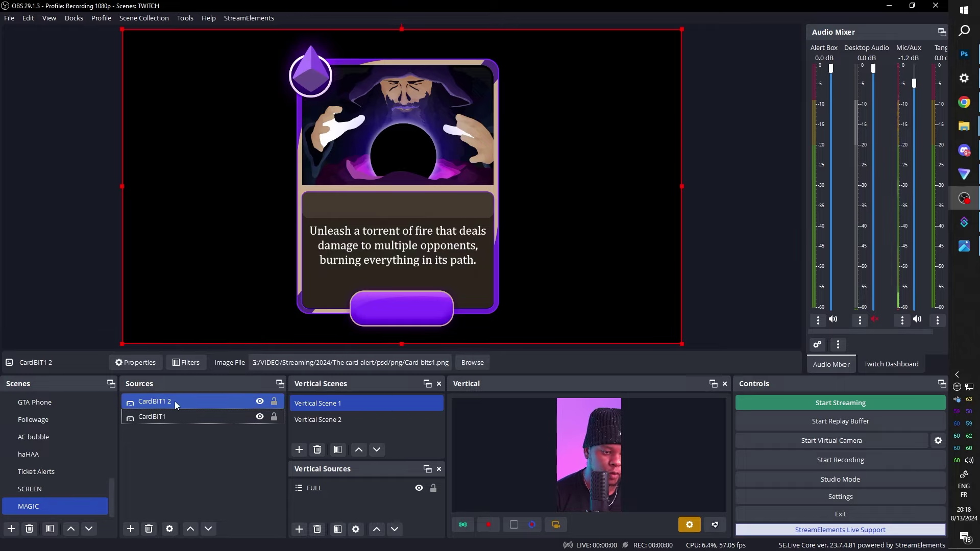
double_click(173, 406)
click(696, 282)
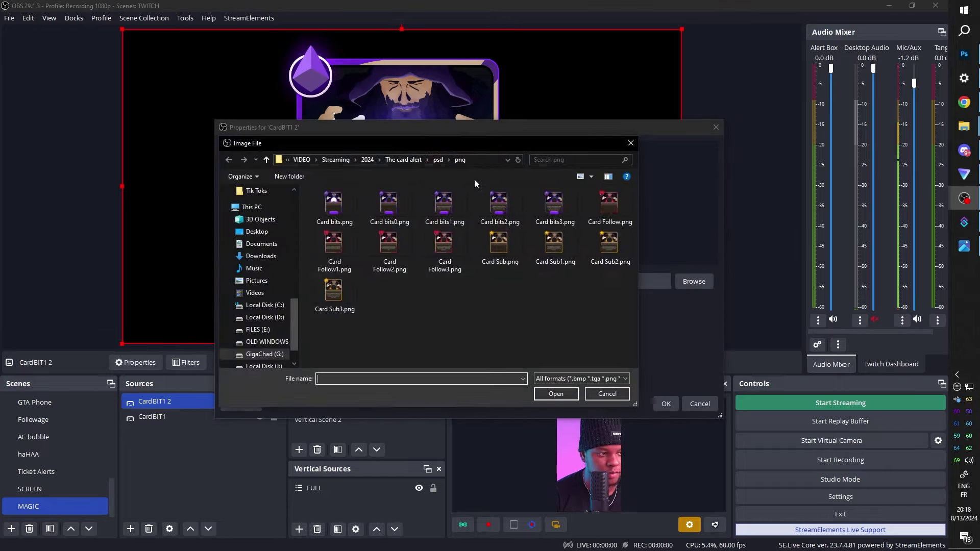
double_click(499, 207)
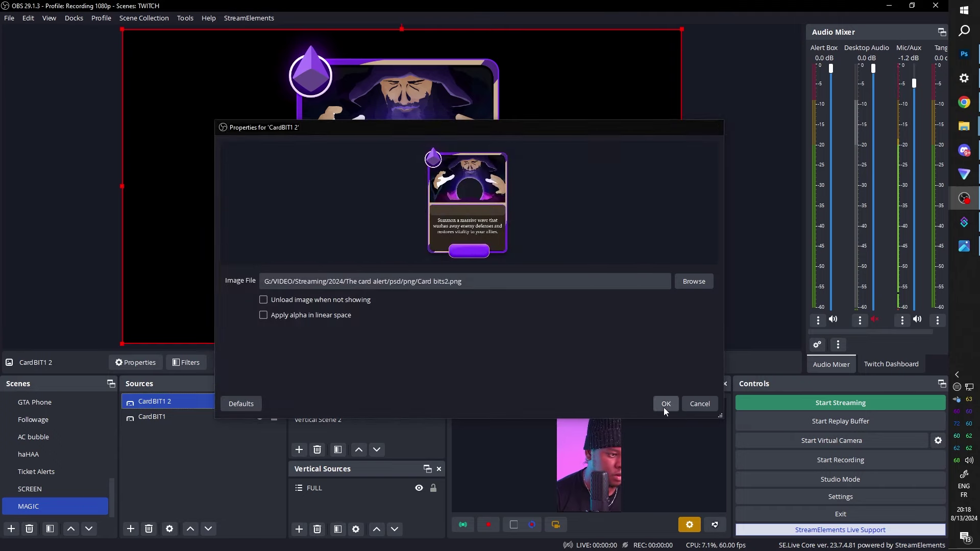
click(665, 404)
Paste another duplicate of the CardBIT1 source and set its image file to Card bits3.png
right_click(187, 406)
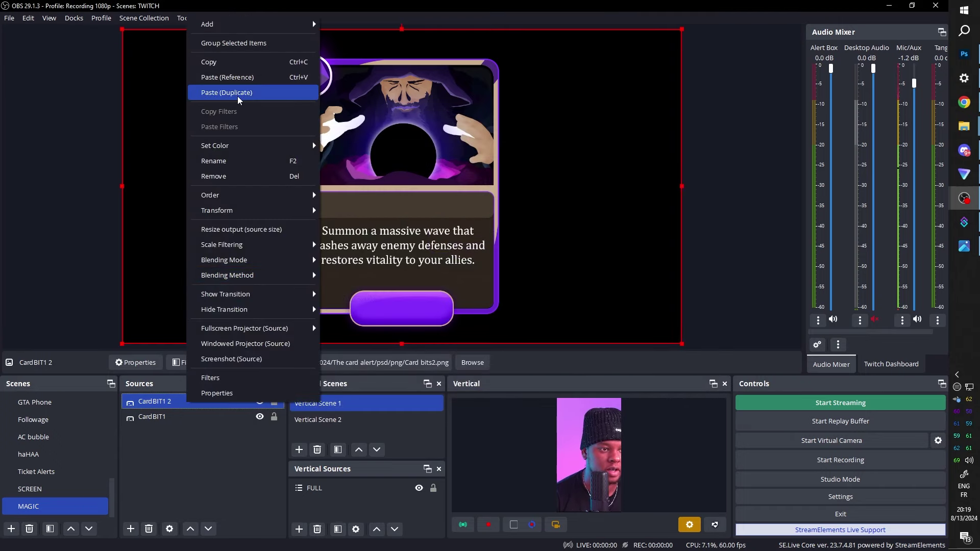
click(230, 92)
double_click(201, 407)
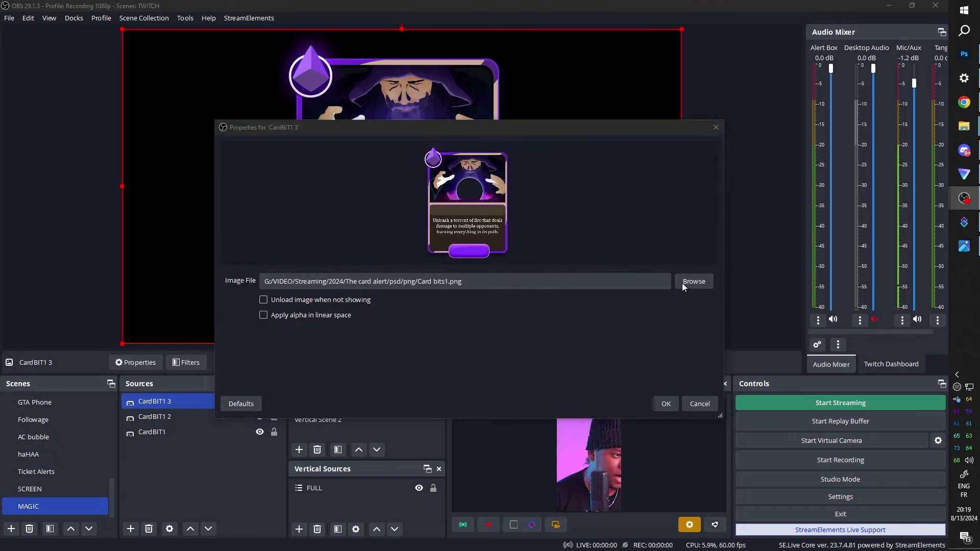
click(693, 281)
click(560, 214)
double_click(560, 213)
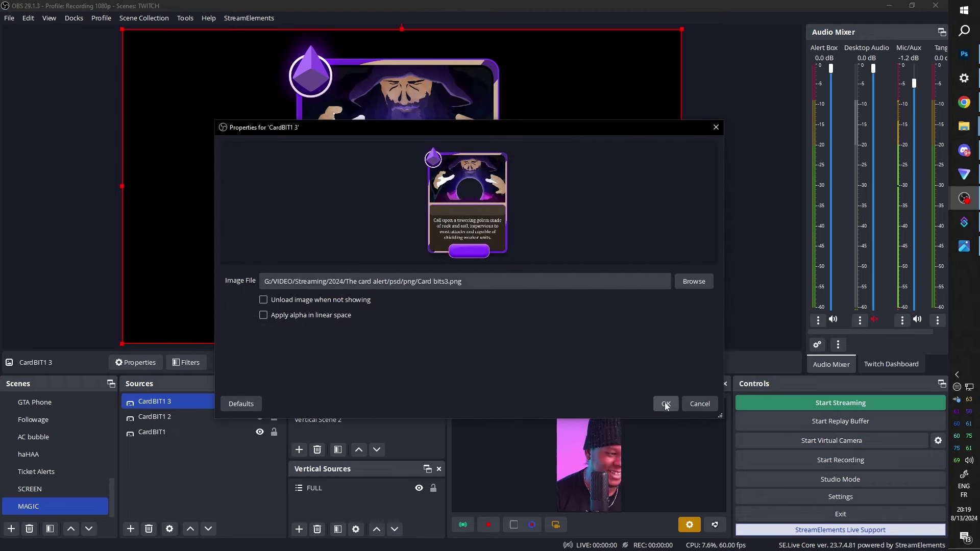
click(665, 404)
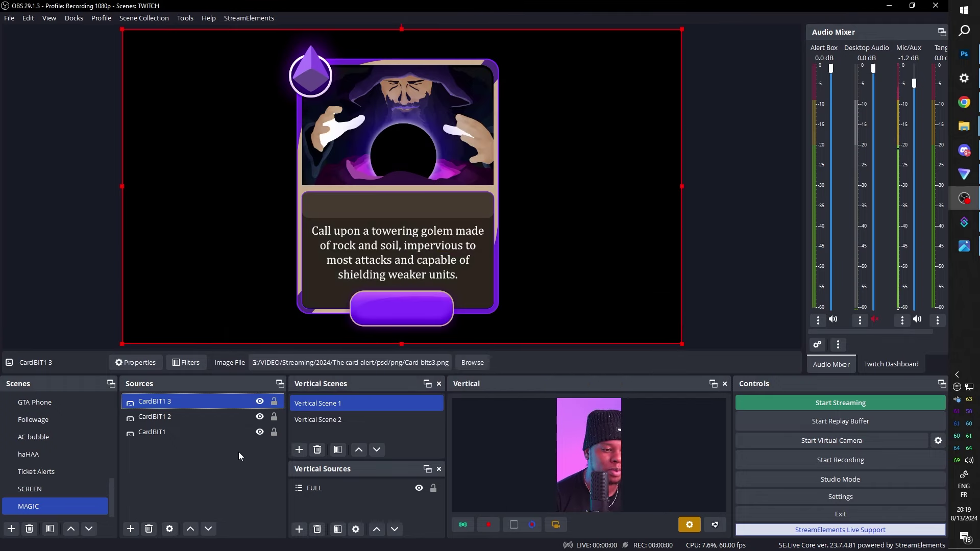
Paste one more duplicate of the CardBIT1 source and rename it CardSUB1
right_click(149, 402)
click(203, 87)
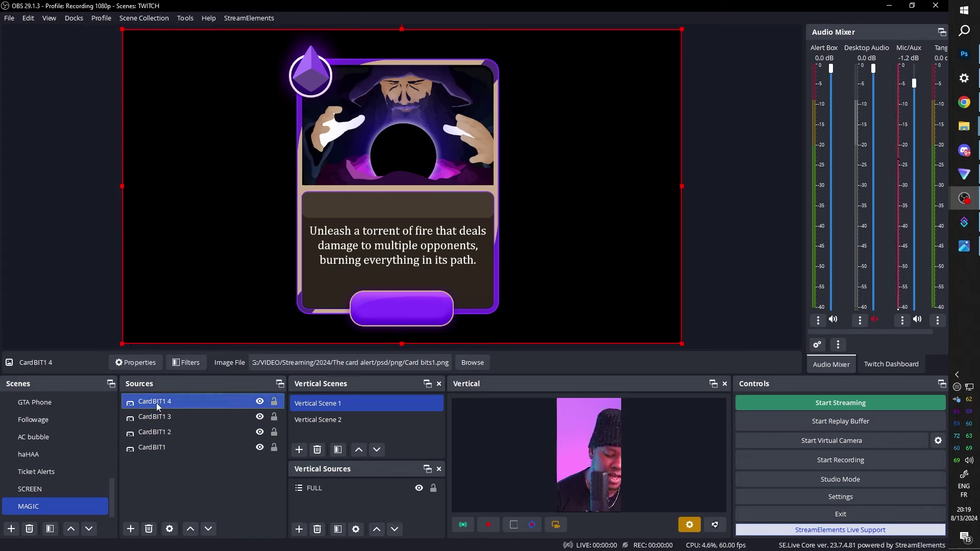
key(F2)
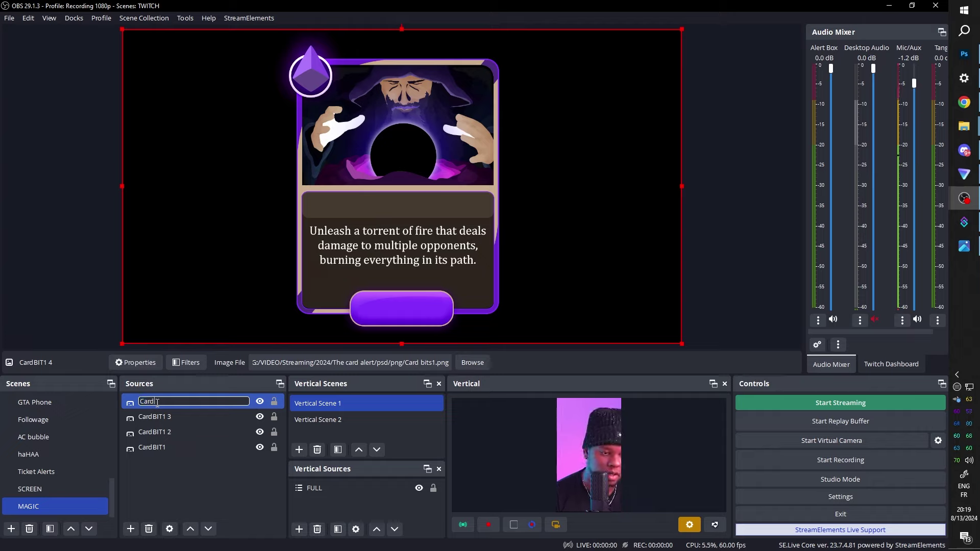
text(CardSUB1)
key(Return)
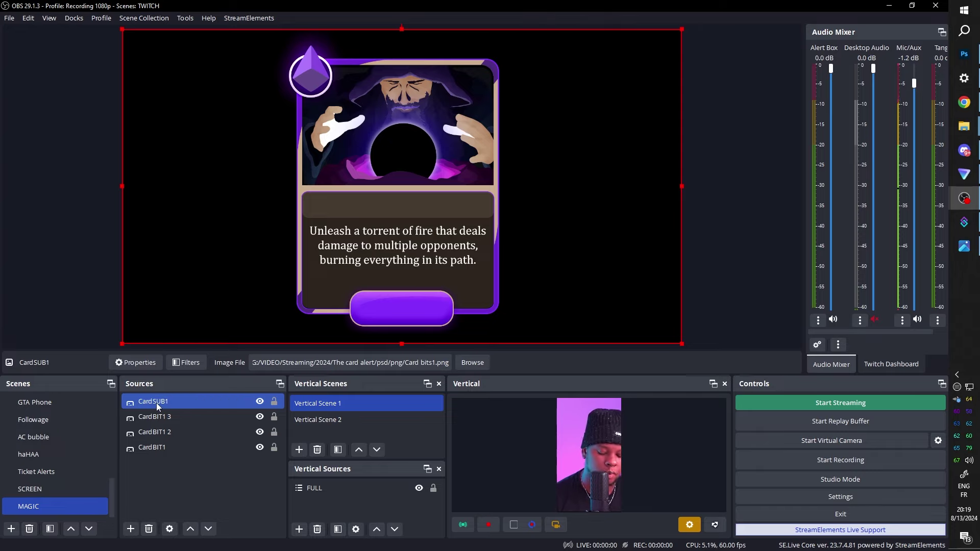
Set the image file of the CardSUB1 source to Card Sub1.png
right_click(157, 403)
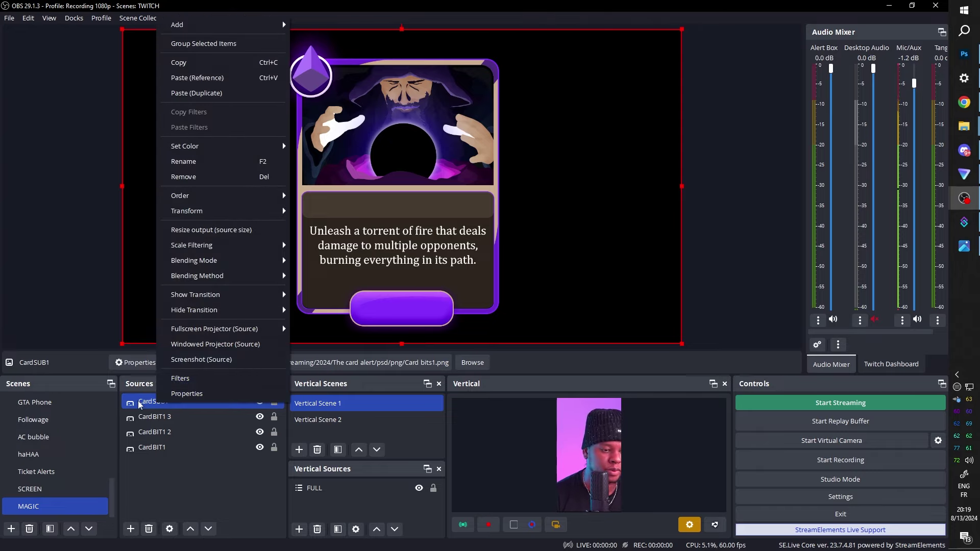
click(187, 393)
click(696, 283)
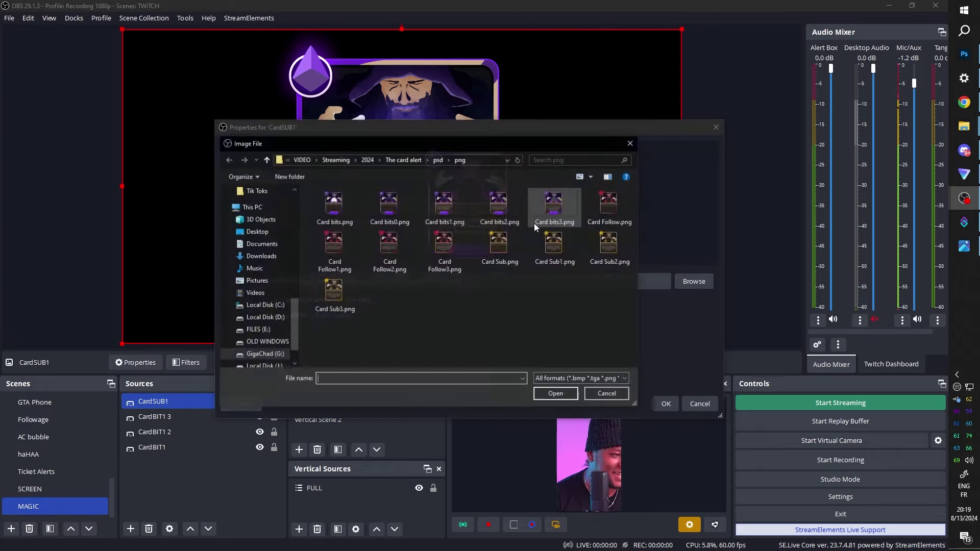
click(556, 230)
click(560, 396)
click(659, 403)
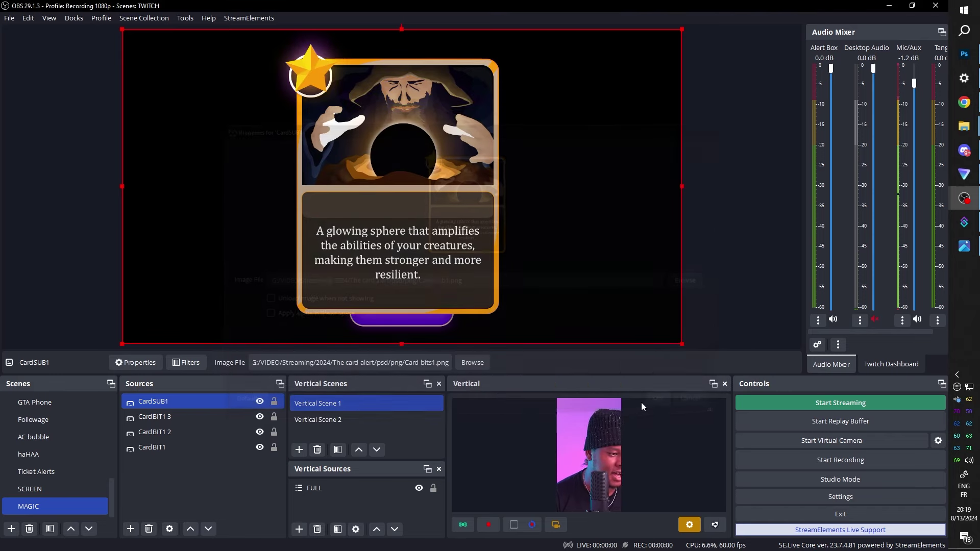
Paste a duplicate of the CardSUB1 source and set its image file to Card Sub2.png
right_click(193, 401)
click(242, 95)
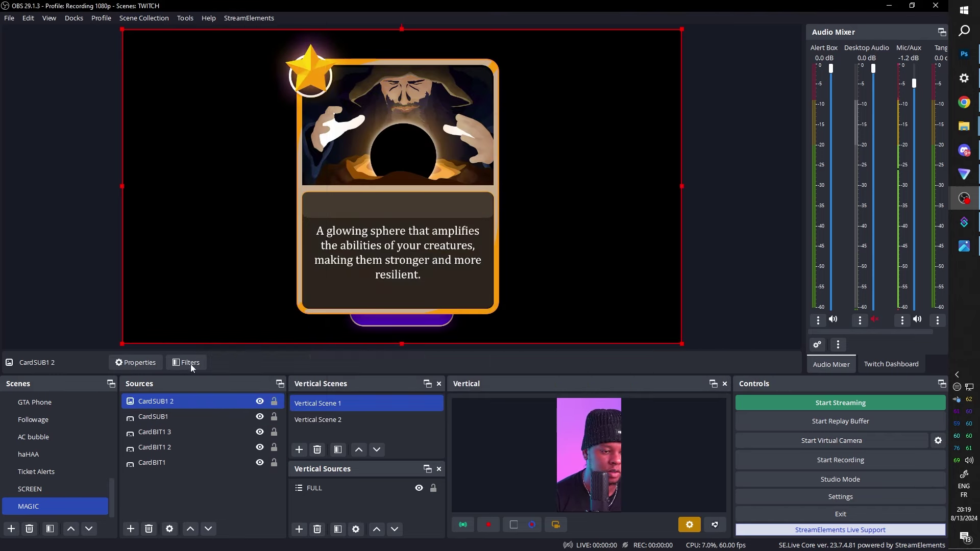
double_click(172, 401)
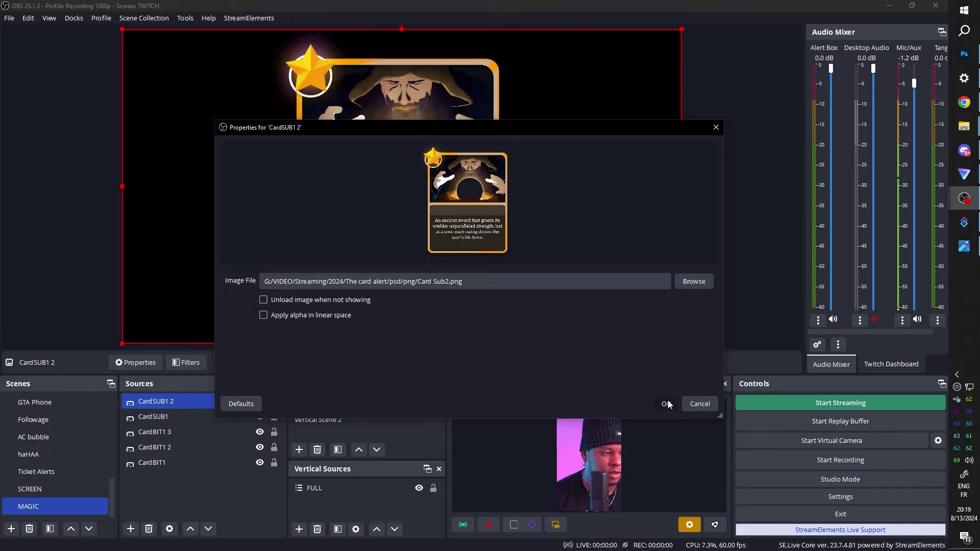
click(666, 404)
Paste another duplicate of the CardSUB1 source and set its image file to Card Sub3.png
right_click(202, 349)
click(251, 96)
double_click(194, 400)
click(694, 281)
double_click(328, 295)
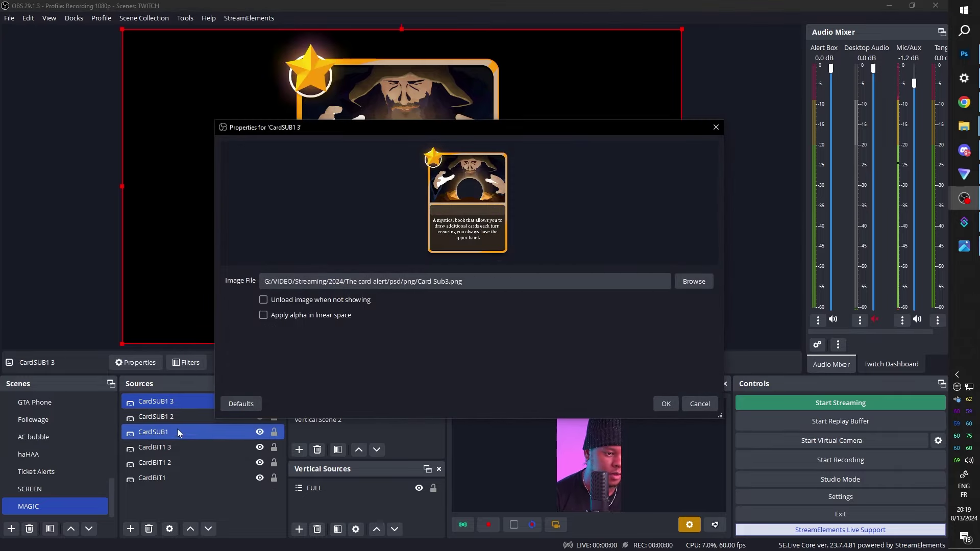
click(667, 403)
Duplicate the card source for the follow alerts, naming the first one CardFOLLOW1
right_click(198, 407)
click(232, 94)
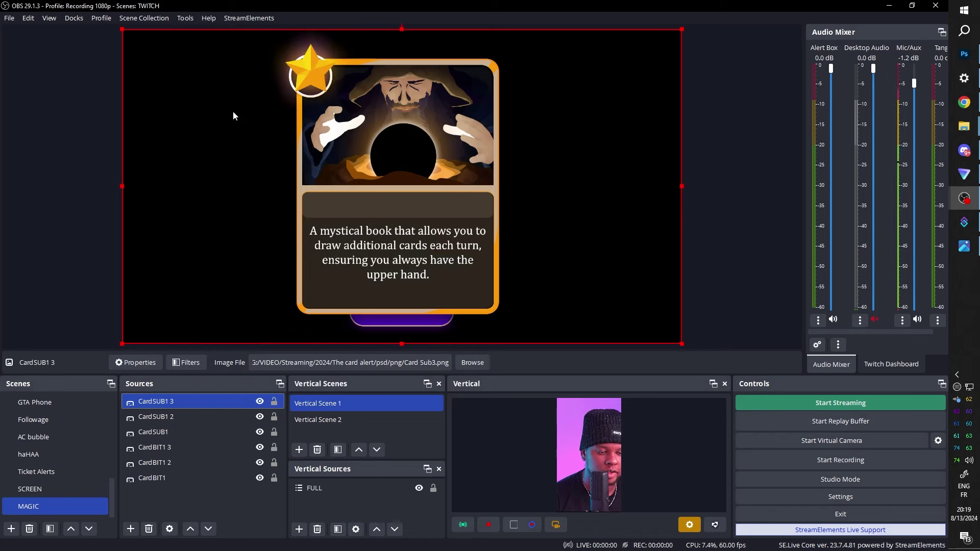
click(164, 405)
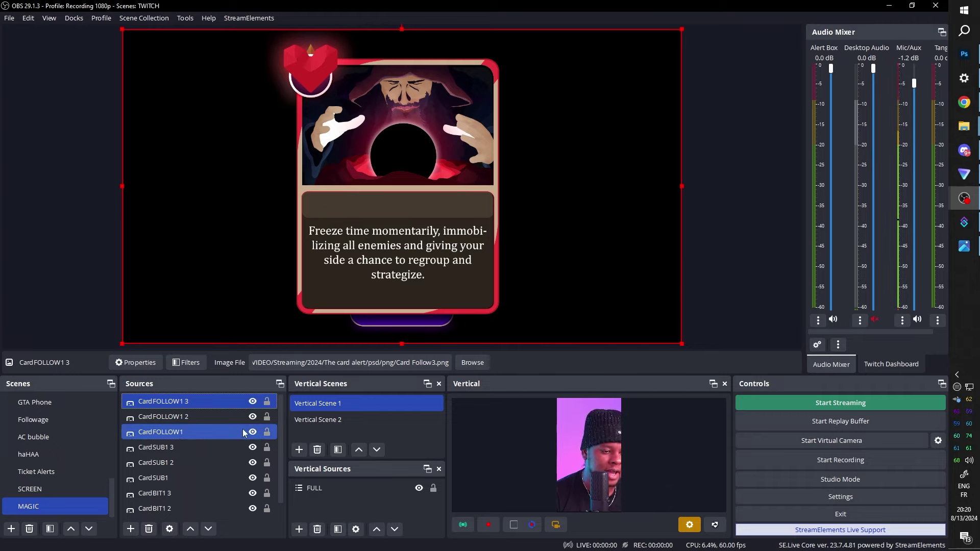
Hide all the follow and sub card sources, leaving the bits cards shown, and select CardBIT1
drag(252, 401, 223, 404)
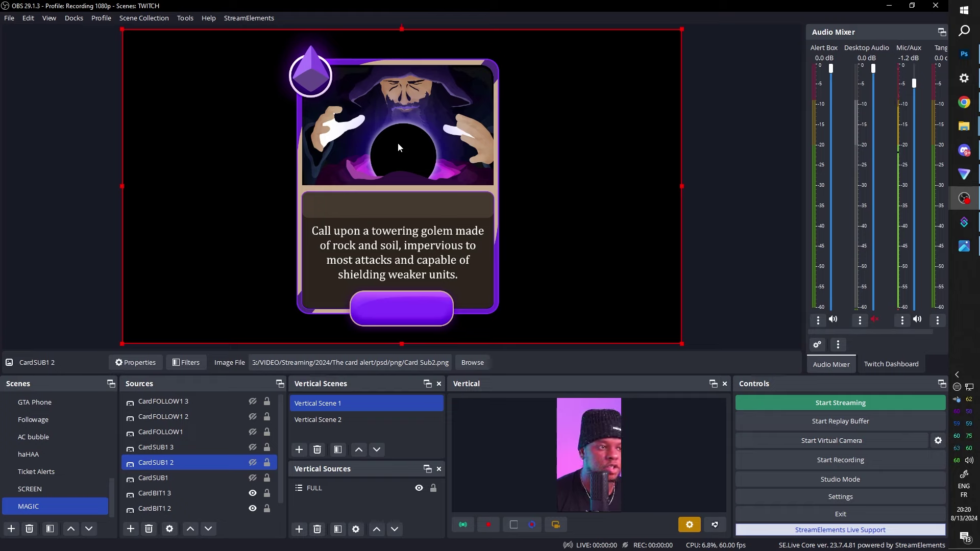
click(153, 516)
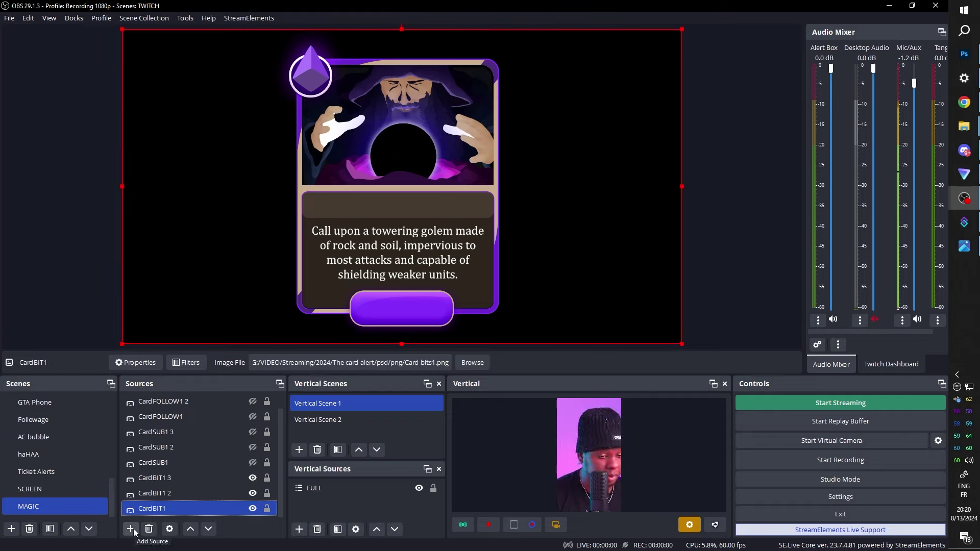
Add a white (#ffffff) color source to the MAGIC scene
click(132, 530)
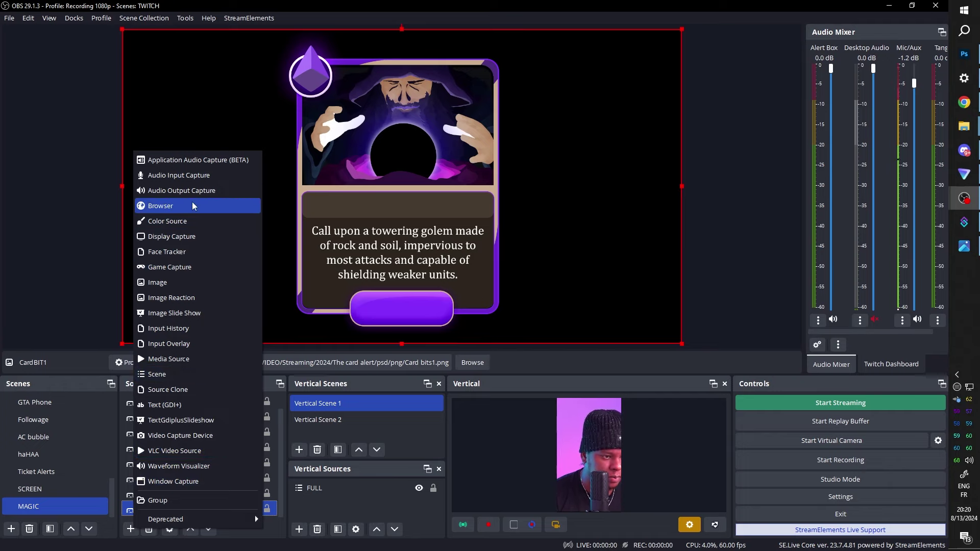
click(192, 222)
key(Return)
click(539, 283)
click(442, 228)
click(542, 389)
click(666, 404)
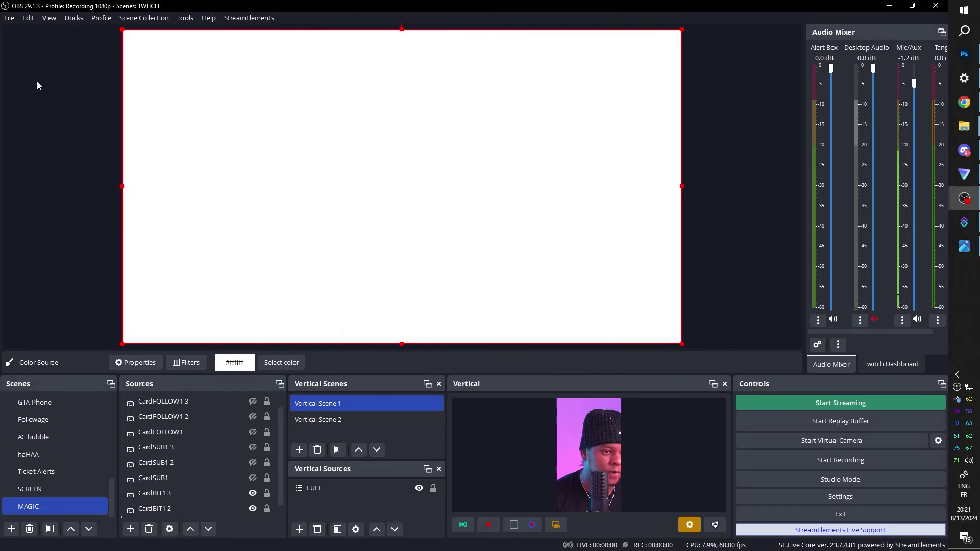
Shrink the color source to cover the card's round crystal ball opening and place it below CardBIT1 in the source order
drag(123, 30, 327, 145)
drag(682, 343, 429, 170)
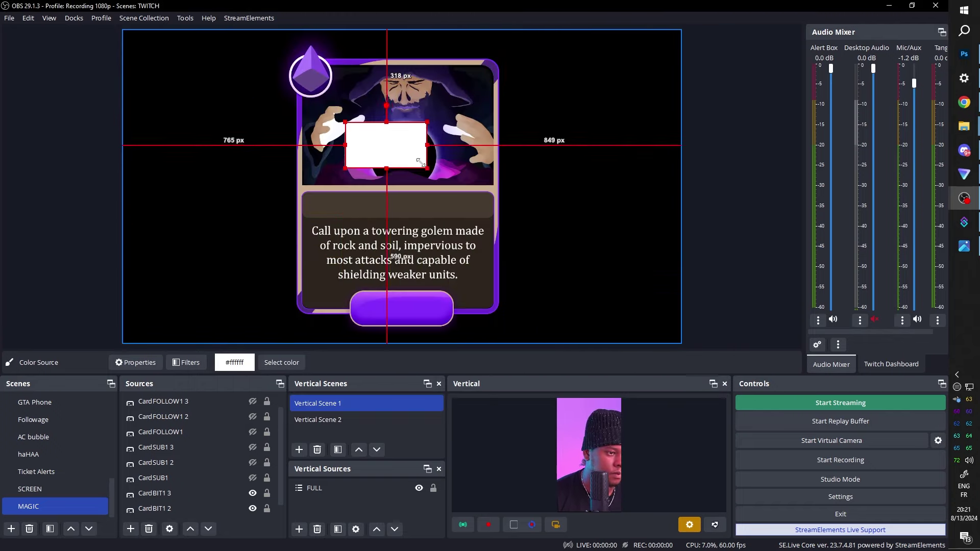
ctrl+click(179, 432)
drag(163, 402, 161, 513)
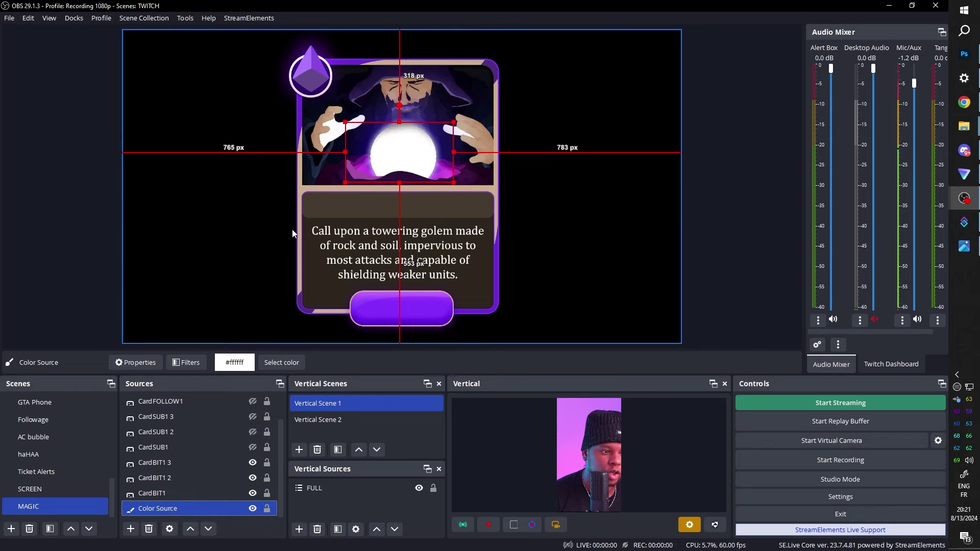
Add a browser source named profile pic with a width and height of 350
click(131, 529)
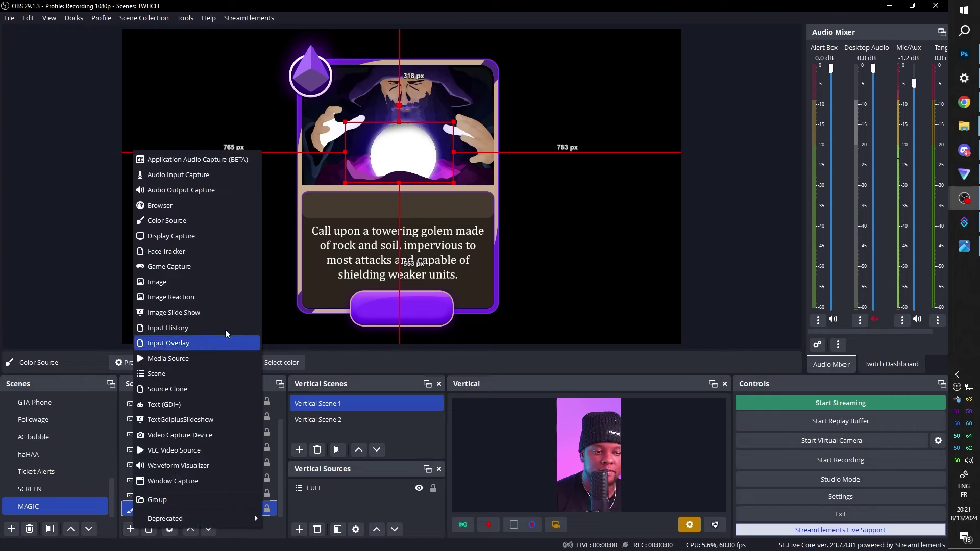
click(176, 204)
text(profile pic)
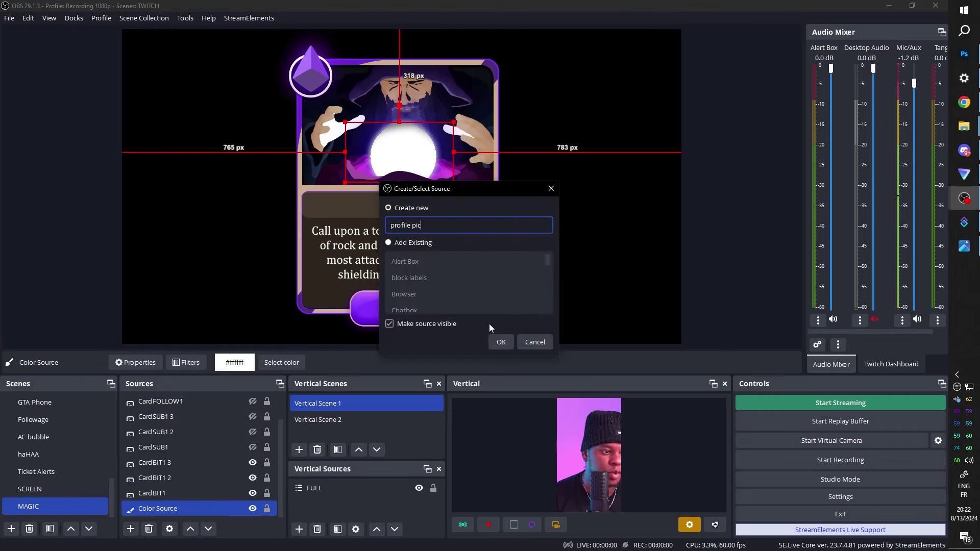
key(Return)
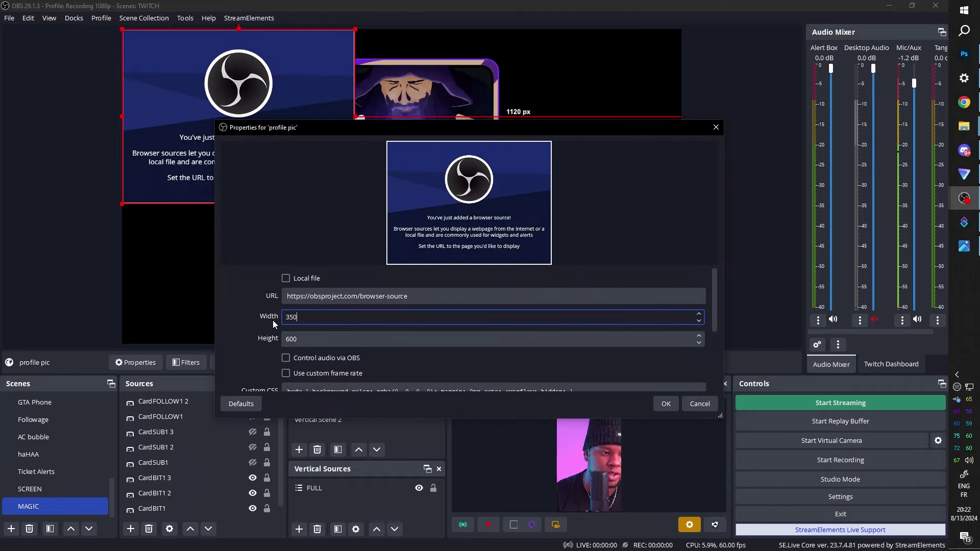
key(Tab)
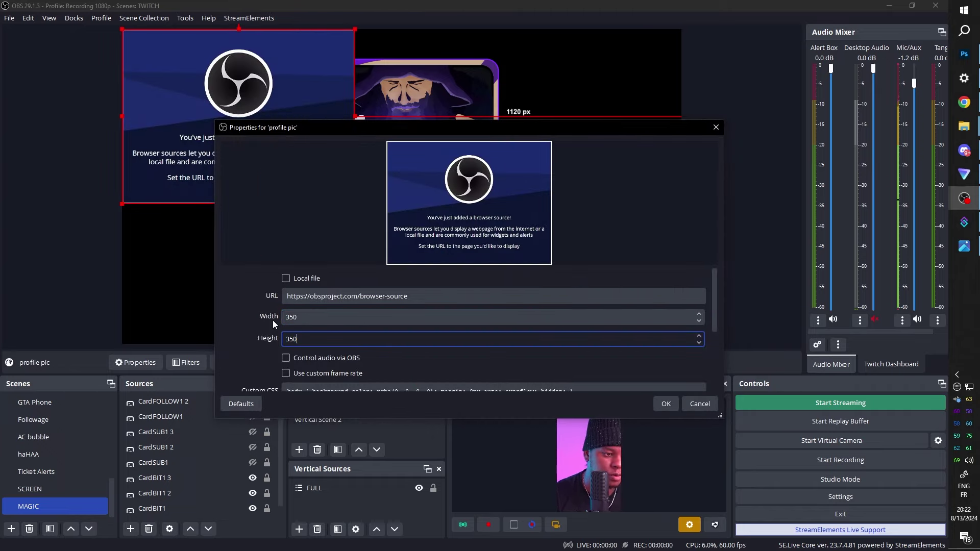
text(350)
key(Return)
Fit the profile pic source into the card's crystal ball opening and move it to the very end of the source order
drag(168, 87, 392, 158)
drag(452, 206, 440, 193)
mouse_move(162, 493)
mouse_down()
mouse_move(162, 521)
mouse_move(168, 465)
mouse_move(166, 511)
mouse_up()
Delete the white color source from the scene
click(164, 494)
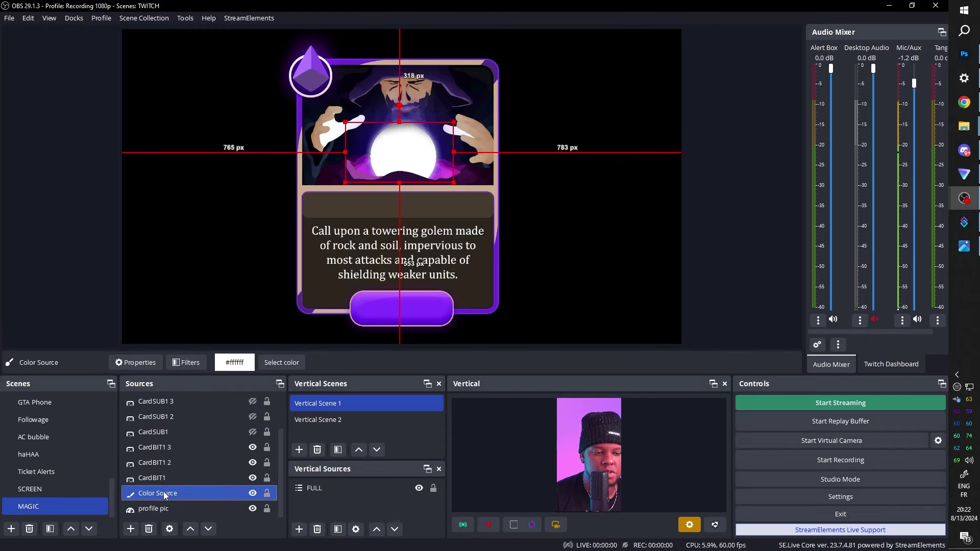
click(149, 529)
key(Return)
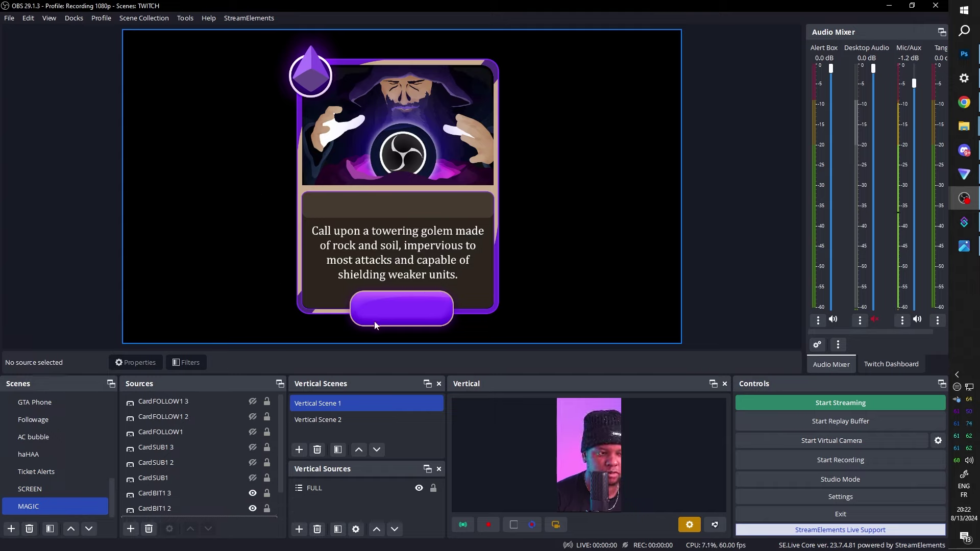
Add a Text (GDI+) source named Cards USERNAME with the text PEEPEEPOOPOO
click(130, 528)
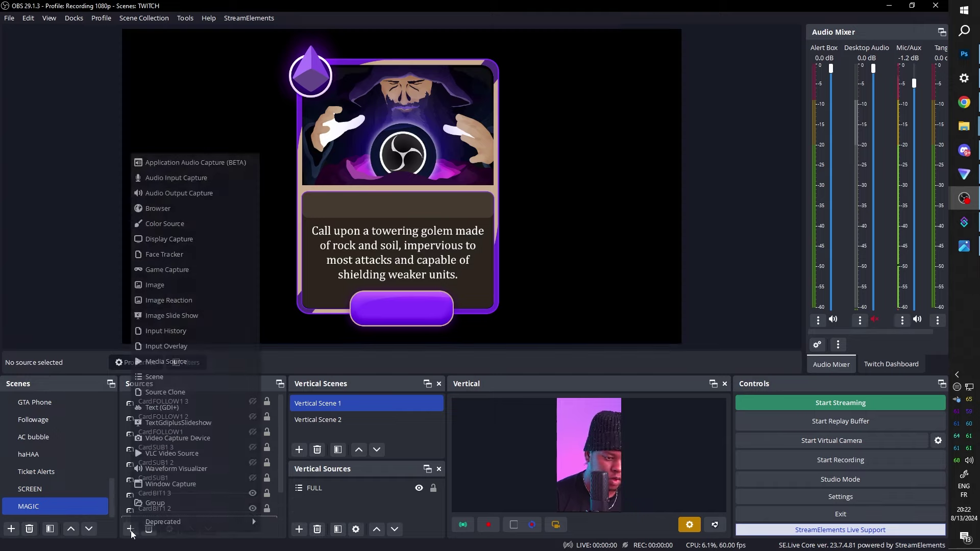
click(173, 410)
text(Cards USERNAME)
key(Return)
click(486, 329)
text(PE)
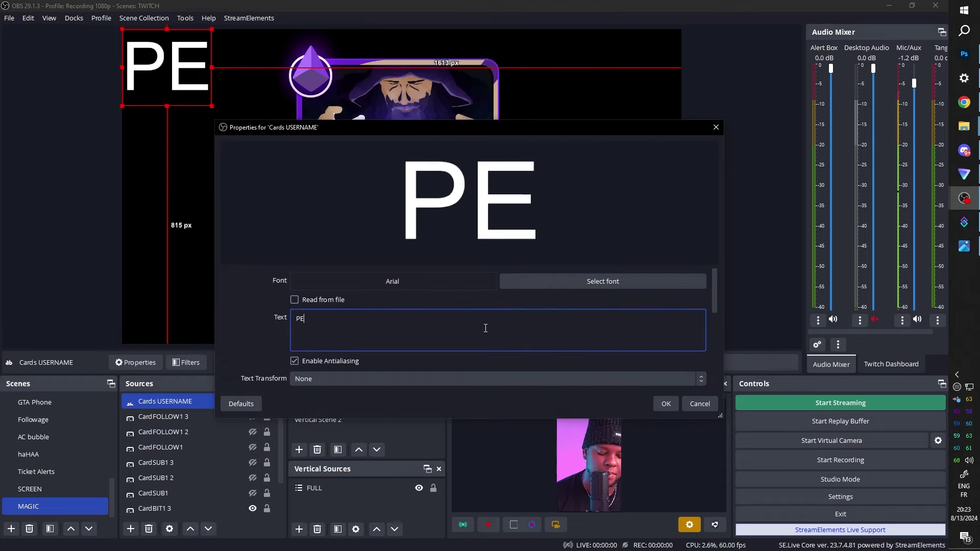
text(EPEEPOOPOO)
Change the font of the Cards USERNAME text to Cambria Regular
click(603, 281)
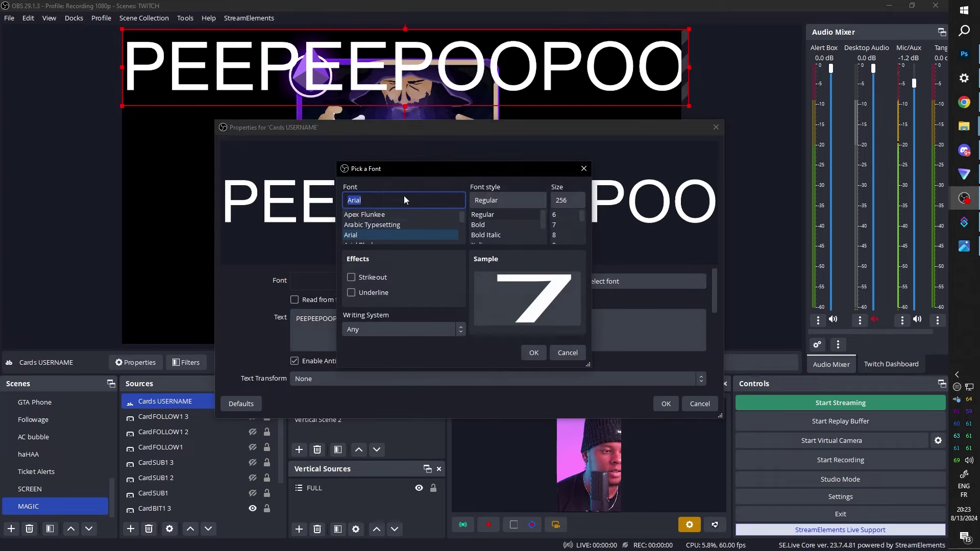
scroll(400, 216, down, 5)
click(388, 227)
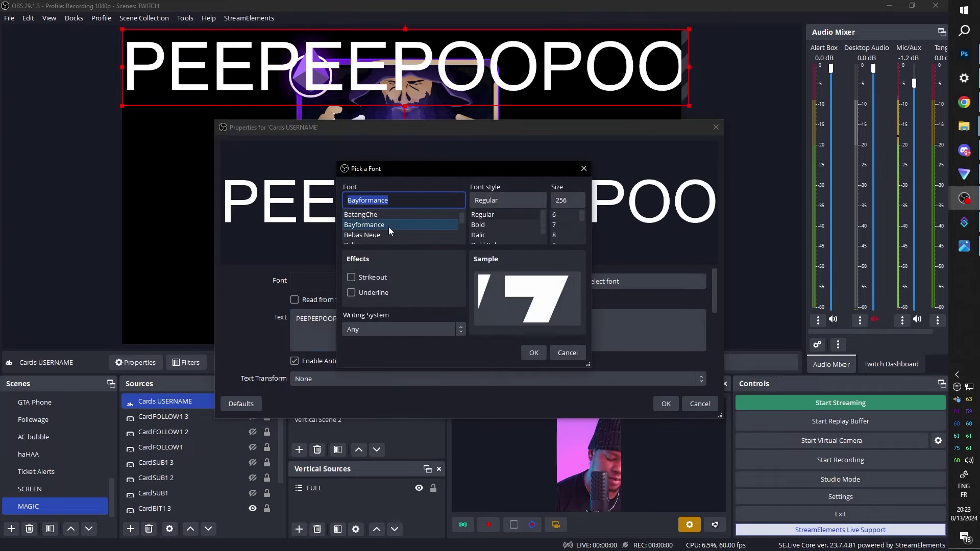
click(534, 353)
click(666, 404)
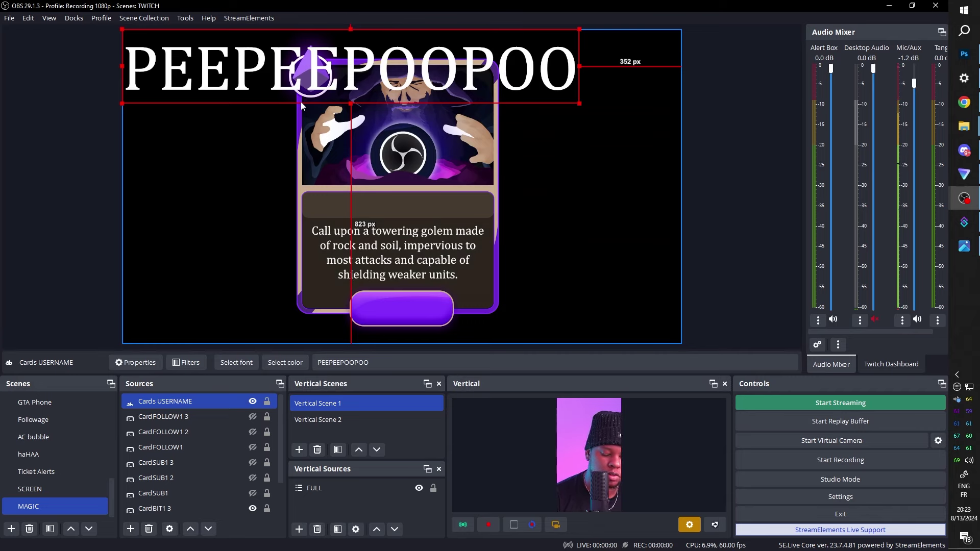
Set the Cards USERNAME transform to Center positional alignment with the Maximum size only bounding box type
key(ctrl+e)
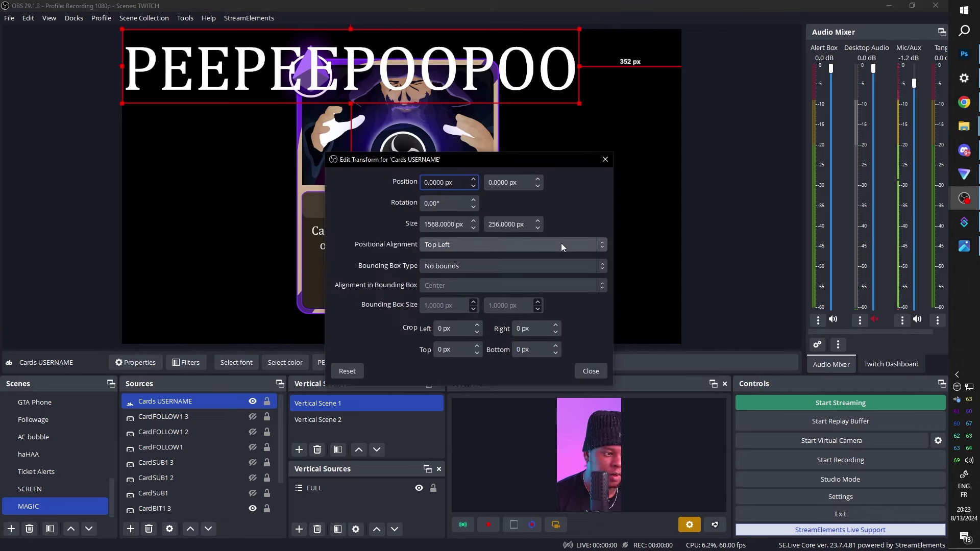
click(559, 245)
click(452, 299)
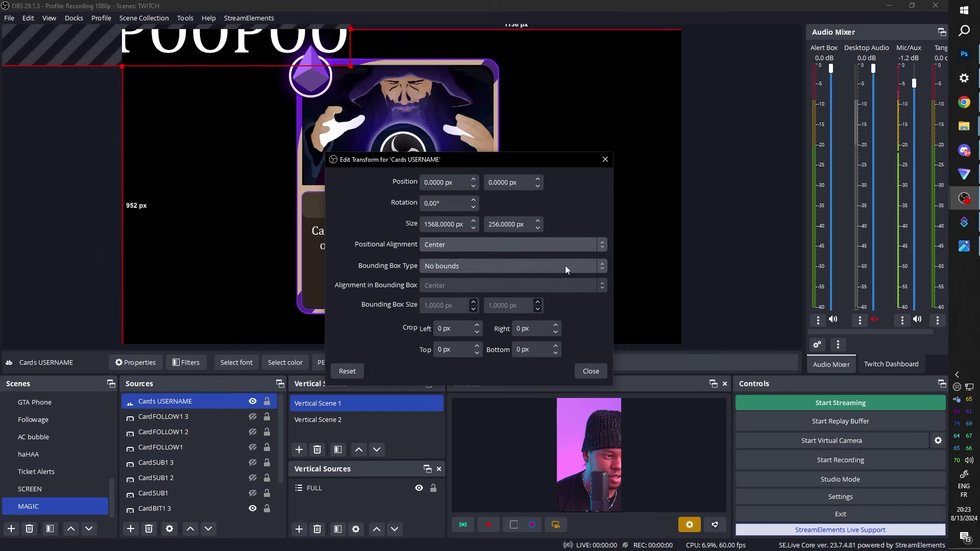
click(602, 267)
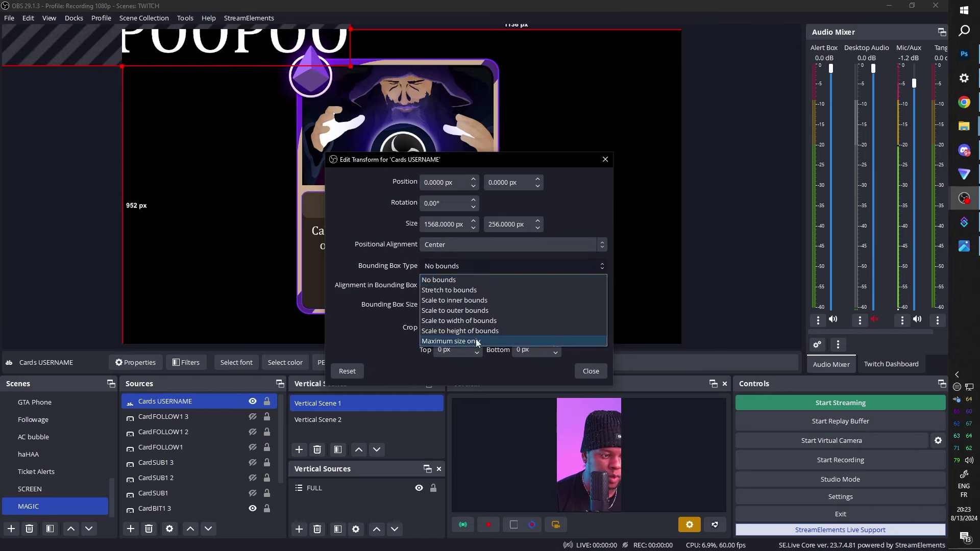
click(475, 342)
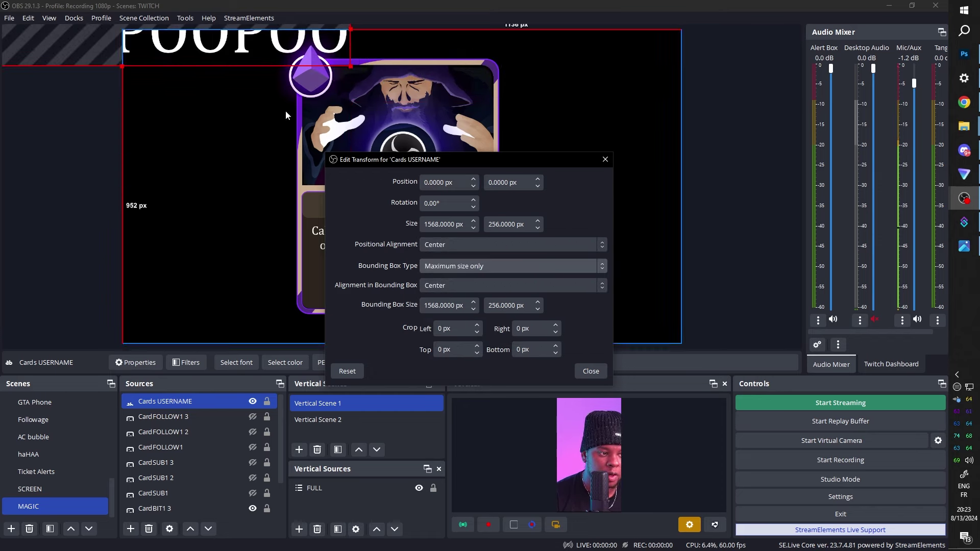
click(591, 371)
Move the username text onto the card's name banner and resize its bounding box to fit inside the banner
drag(277, 41, 557, 192)
drag(631, 167, 518, 204)
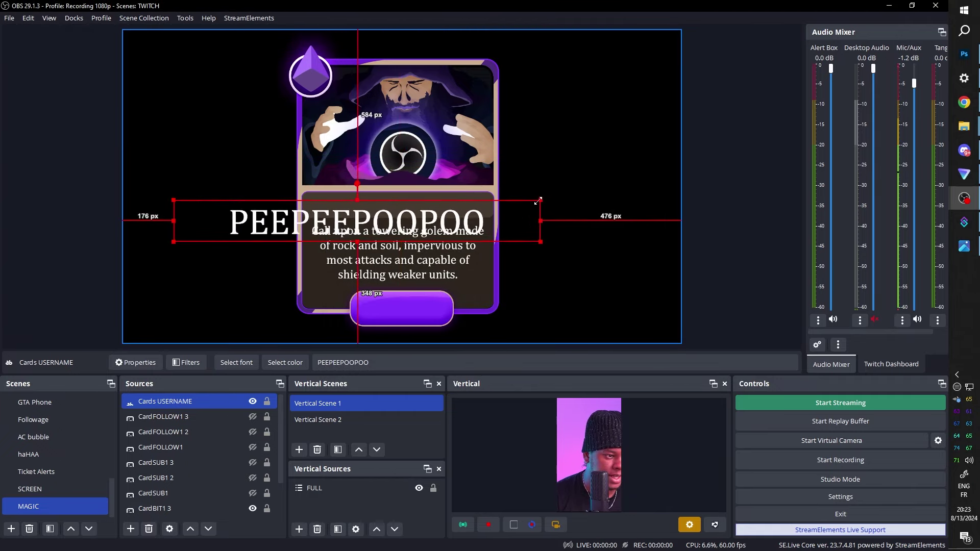
drag(405, 226, 376, 200)
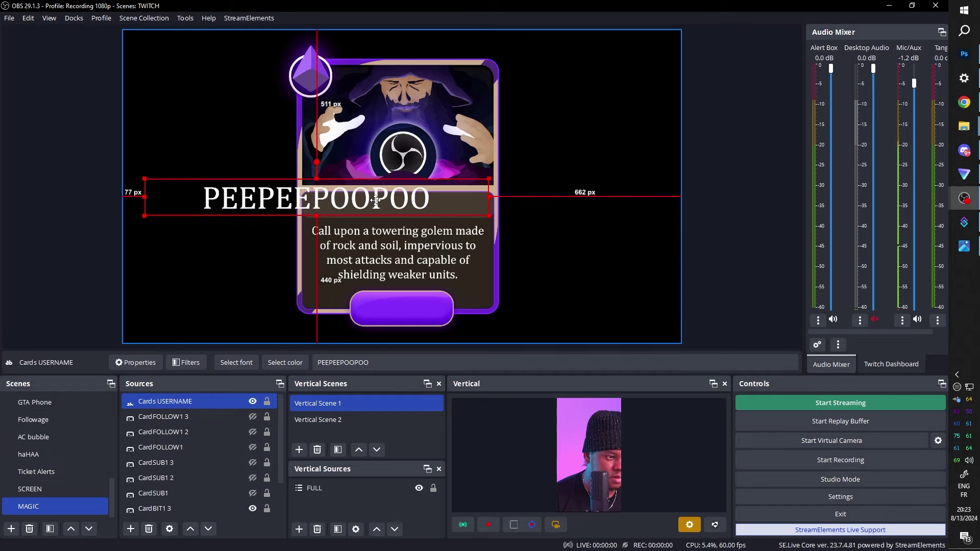
drag(490, 180, 481, 193)
drag(145, 204, 309, 206)
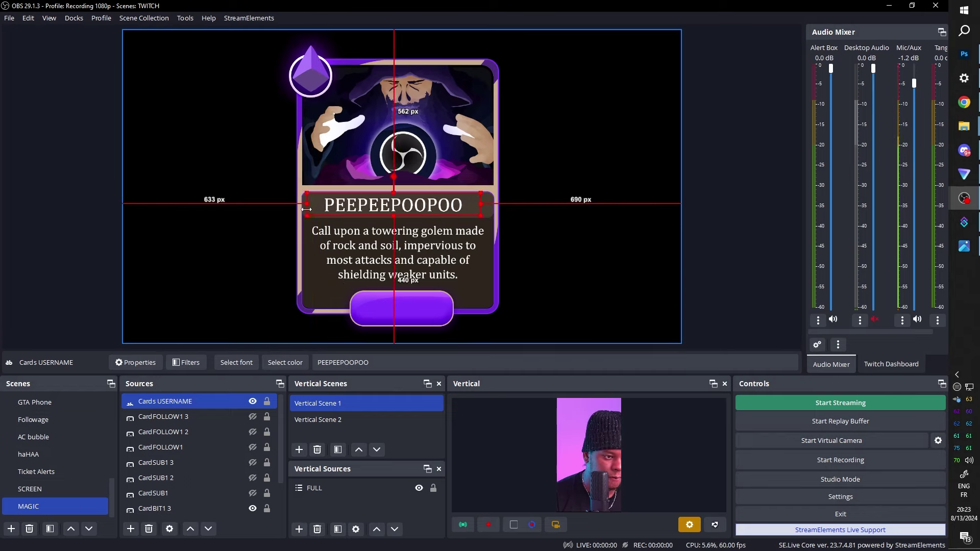
Test how the Cards USERNAME text scales with a very long random string, then discard the change
click(172, 404)
double_click(169, 403)
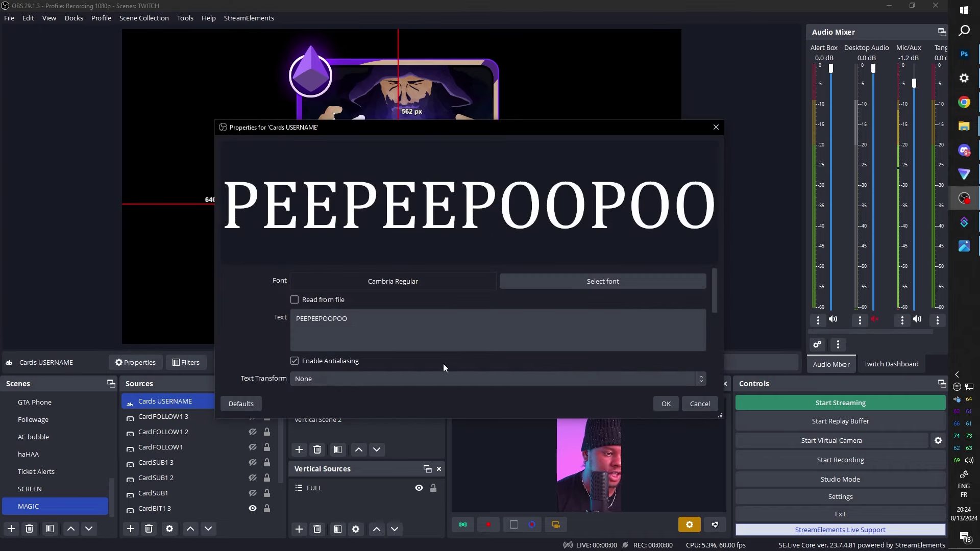
drag(384, 143, 341, 311)
click(328, 492)
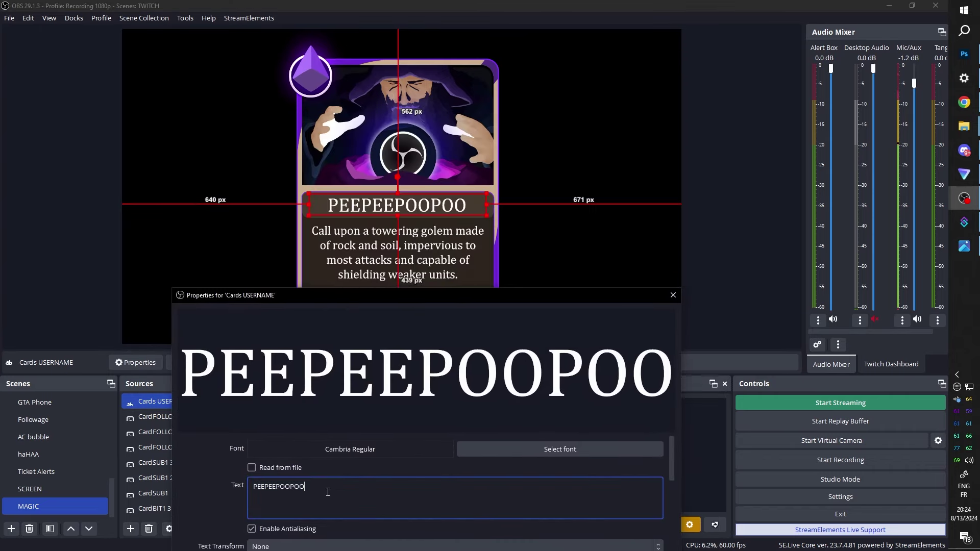
text(ehqehqerthjerhehqerhqerherhqe)
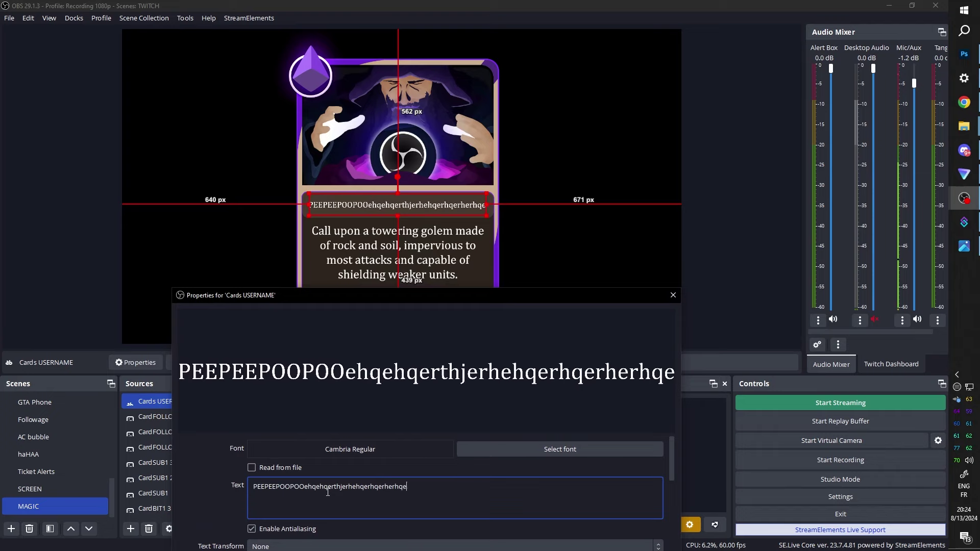
text(hqerhqeheqherhqerh)
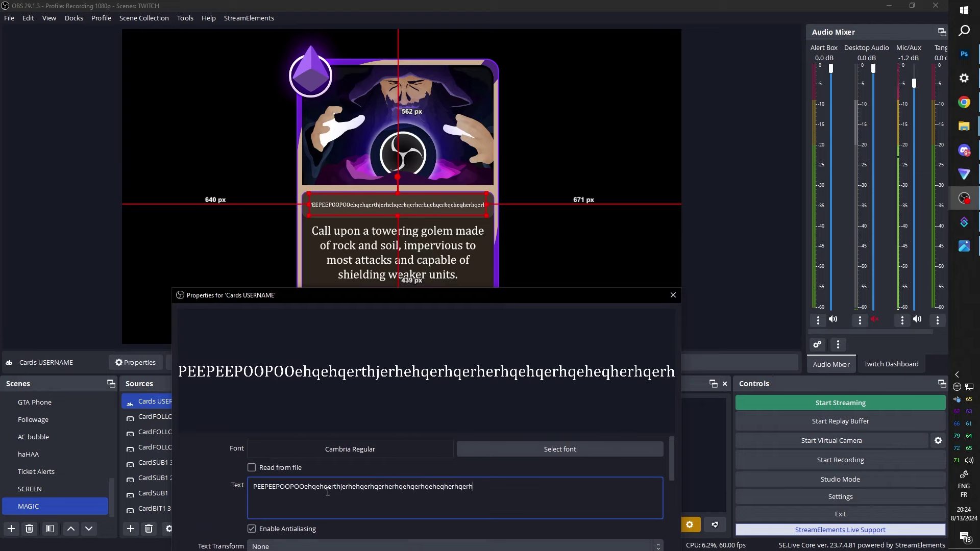
key(Escape)
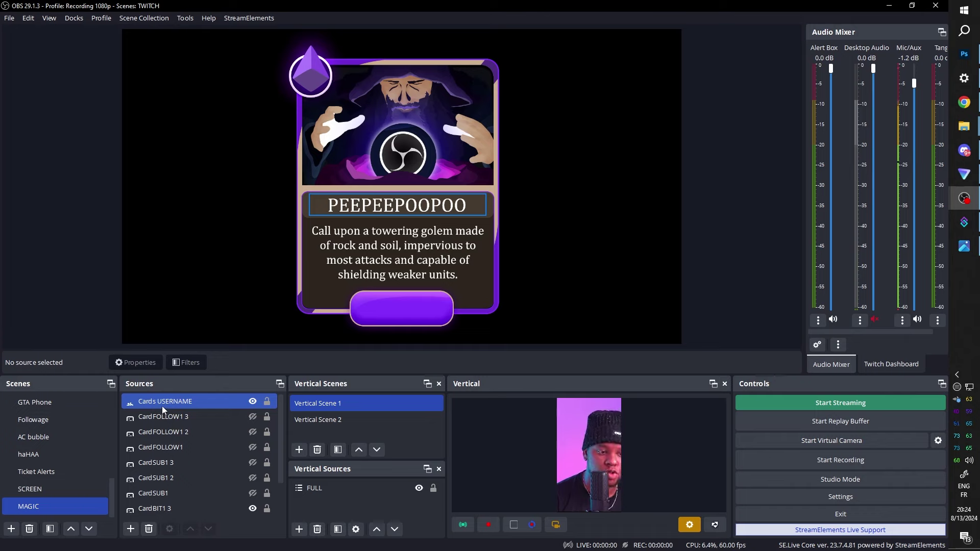
Paste a duplicate of the Cards USERNAME source and fit it to the width of the purple plate at the card's lower edge
click(164, 401)
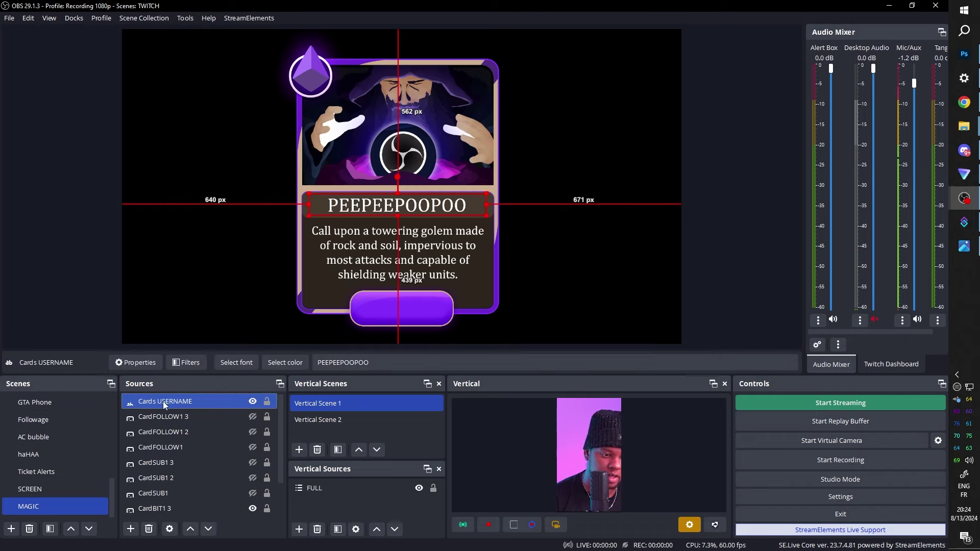
ctrl+click(164, 418)
click(169, 400)
right_click(169, 400)
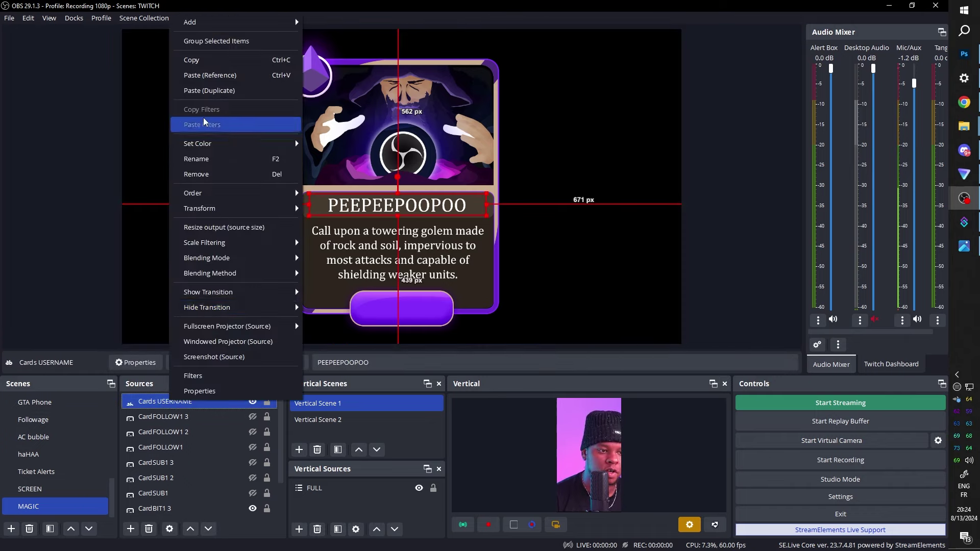
click(204, 92)
drag(397, 210, 398, 302)
drag(312, 310, 352, 310)
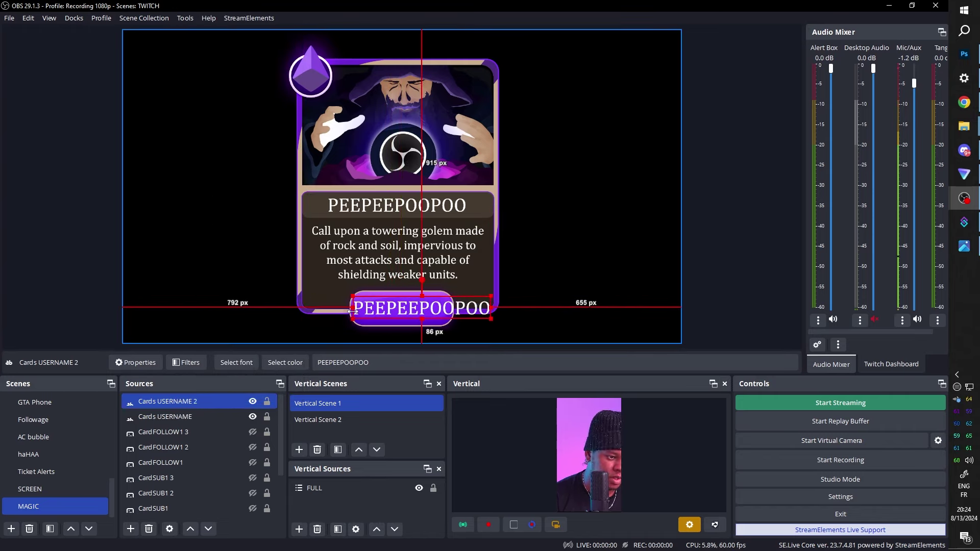
drag(494, 308, 453, 308)
Set the duplicated text to 42069 and enlarge its bounding box to the height of the purple plate
click(370, 362)
drag(370, 362, 313, 368)
text(42069)
click(403, 321)
drag(403, 321, 403, 320)
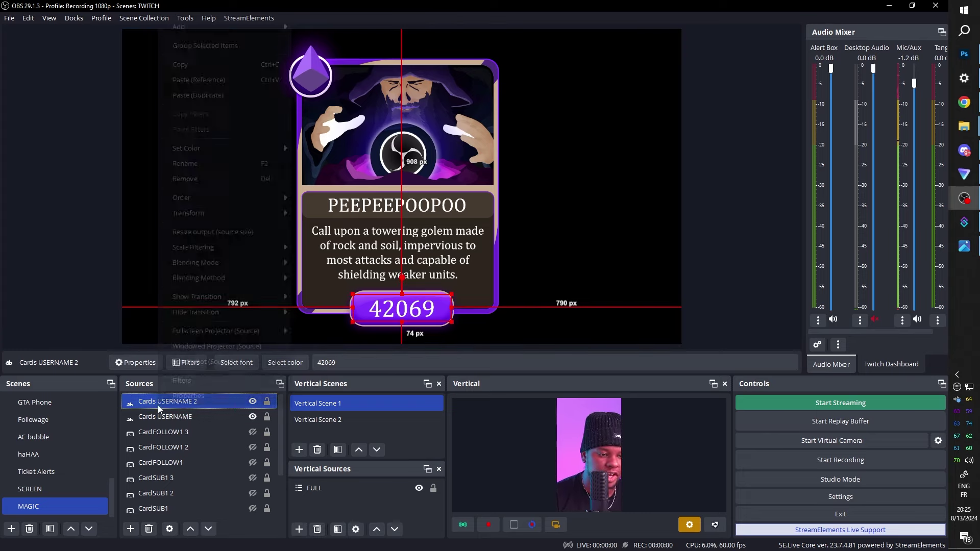
Rename the duplicated text source as Cards BIT AMOUNT
right_click(157, 405)
click(206, 172)
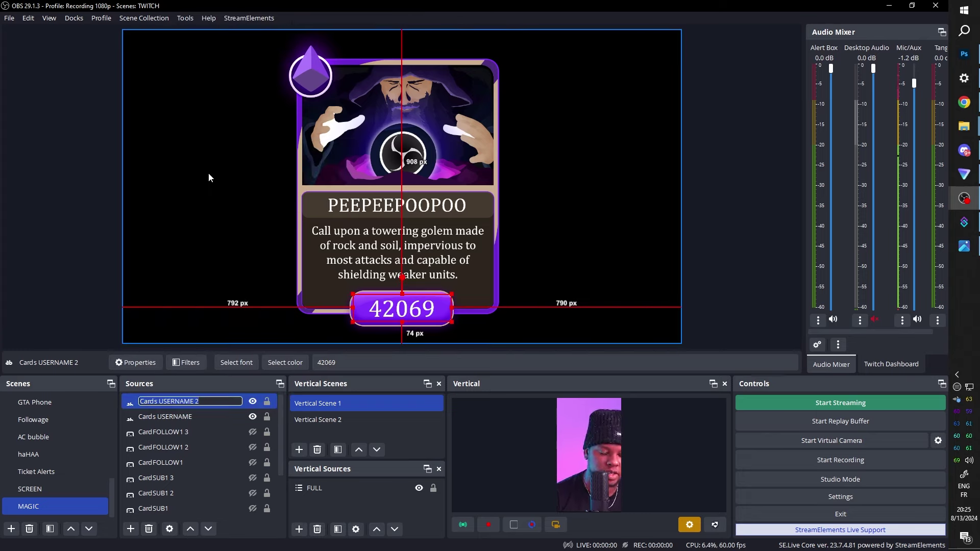
text(Cards BIT AMOUNT)
key(Return)
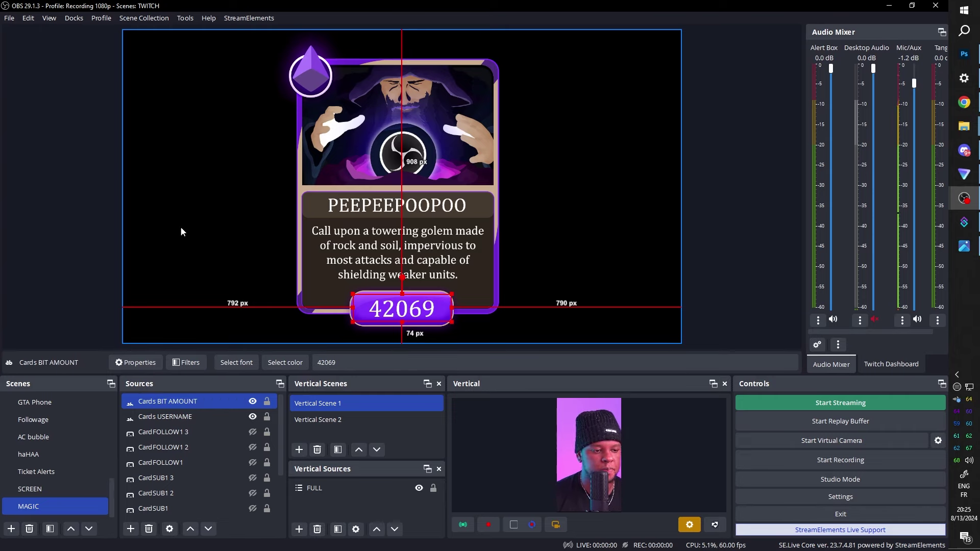
Group the CardBIT1, CardBIT1 2 and CardBIT1 3 sources and name the group BIT GROUP
click(165, 416)
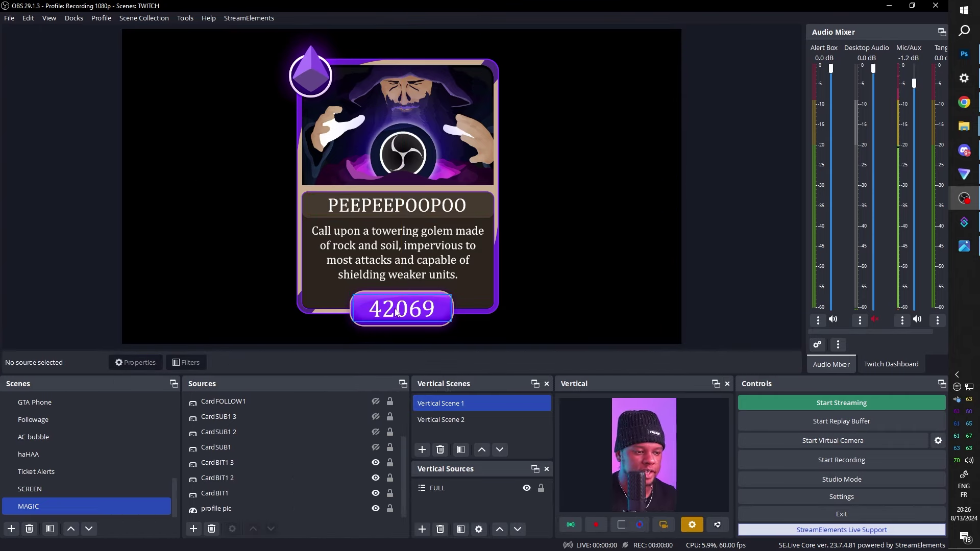
click(247, 493)
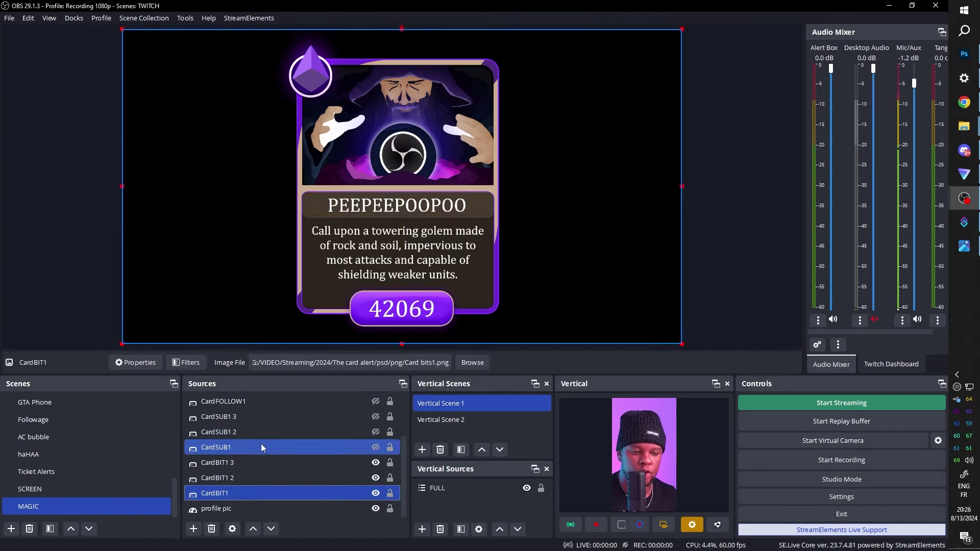
ctrl+click(248, 463)
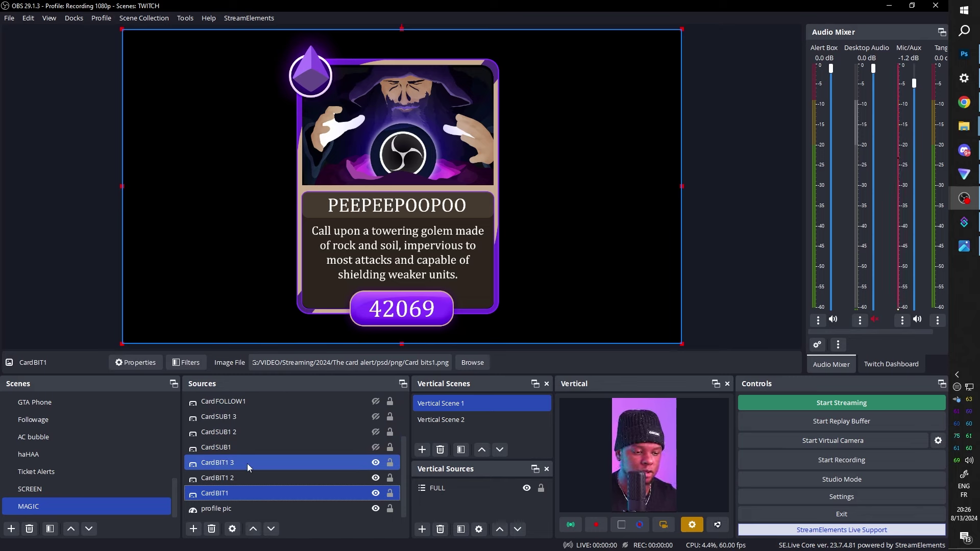
click(219, 493)
drag(238, 495, 231, 463)
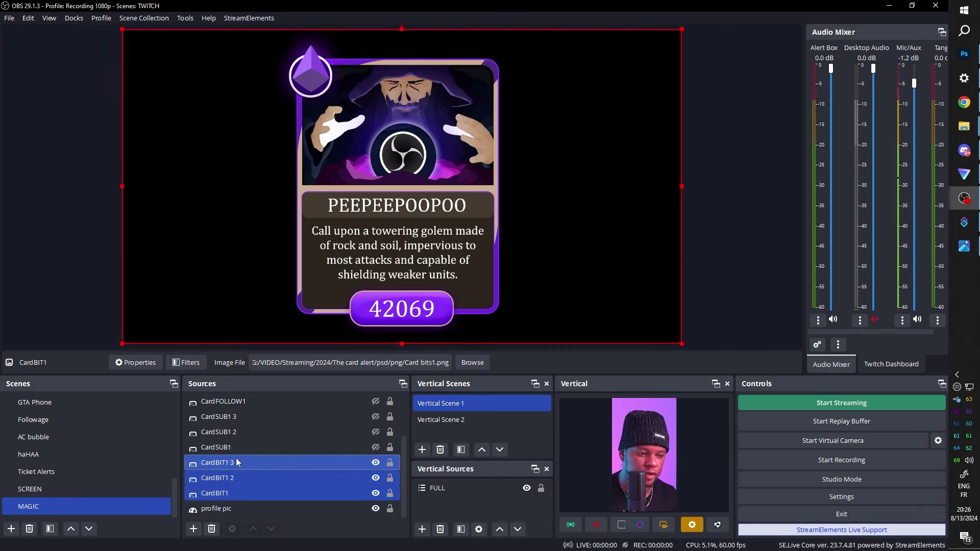
right_click(227, 475)
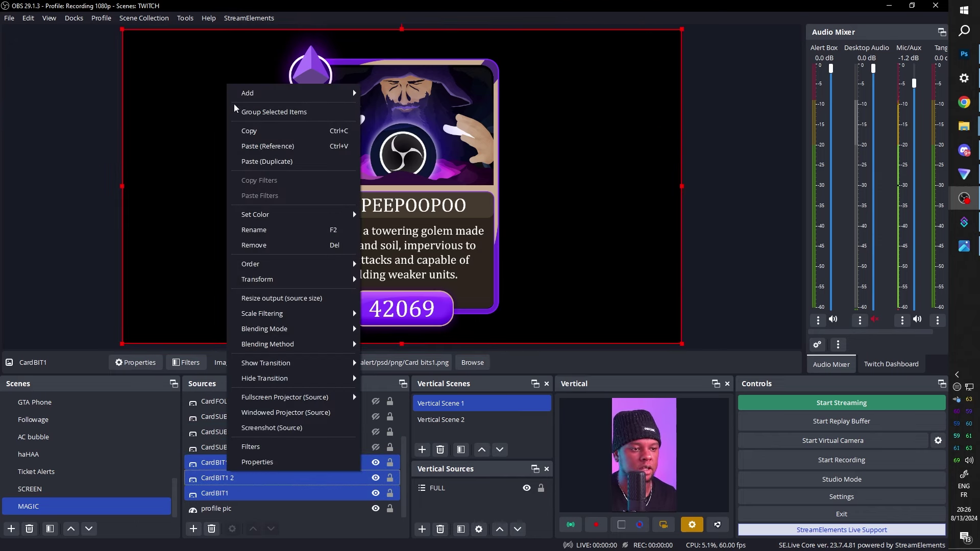
click(244, 113)
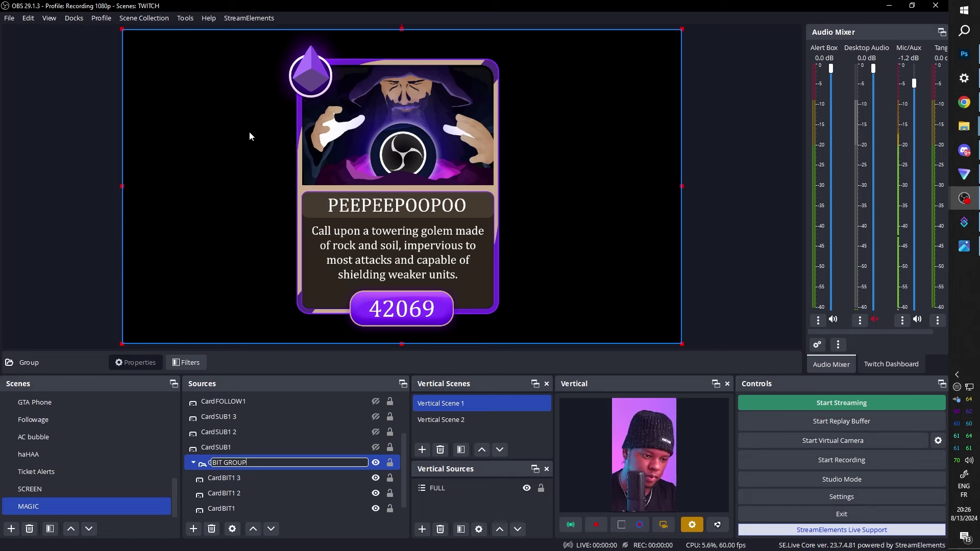
key(Return)
Switch the visibility of BIT GROUP off and on repeatedly to check that its card images act together
click(375, 494)
click(375, 494)
click(375, 494)
click(375, 494)
click(376, 494)
click(375, 494)
Group the three CardSUB1 sources as SUBS GROUP and the three CardFOLLOW1 sources as FOLLOW GROUP
click(226, 478)
shift+click(225, 459)
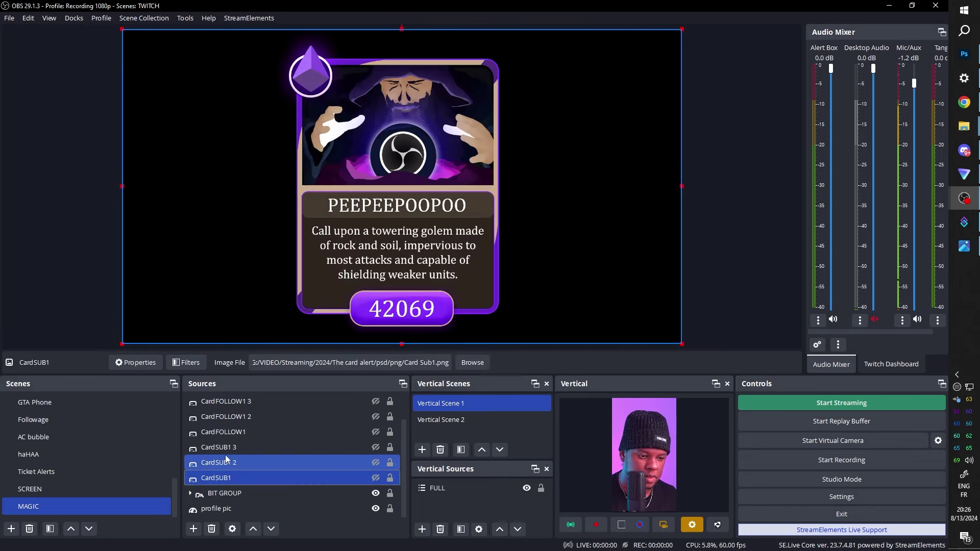
shift+click(228, 447)
right_click(228, 447)
click(274, 114)
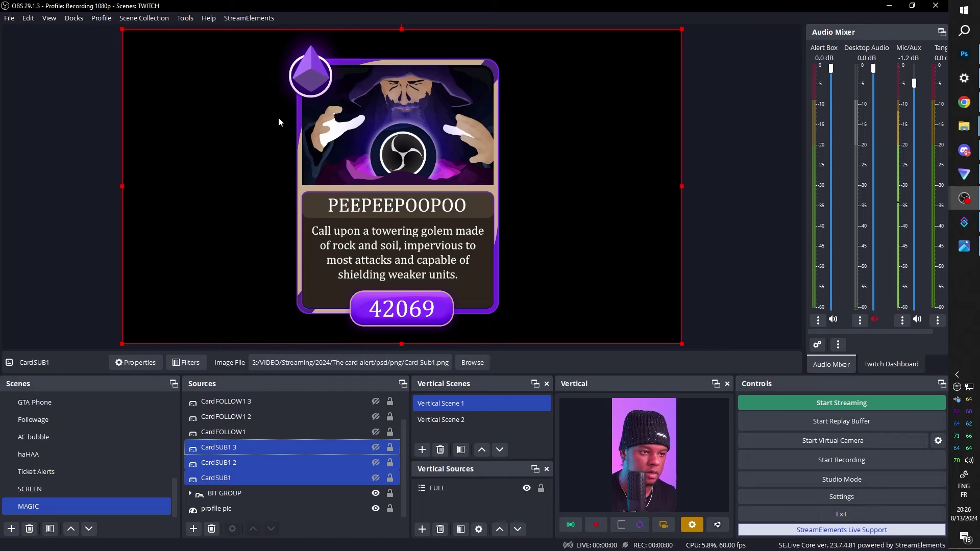
text(SUBS GROUP)
click(258, 431)
click(190, 432)
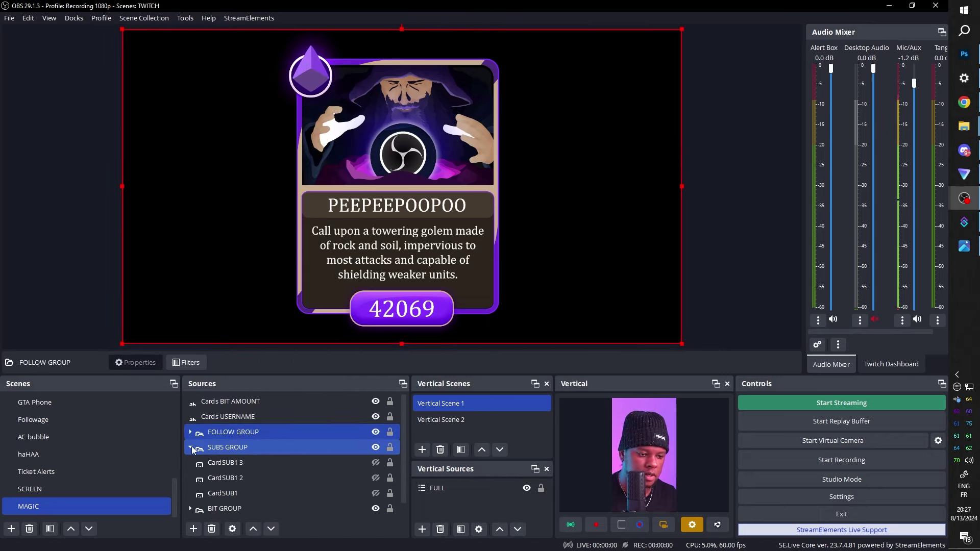
Color-code the ungrouped sources: profile pic yellow, Cards USERNAME green and Cards BIT AMOUNT teal
click(223, 480)
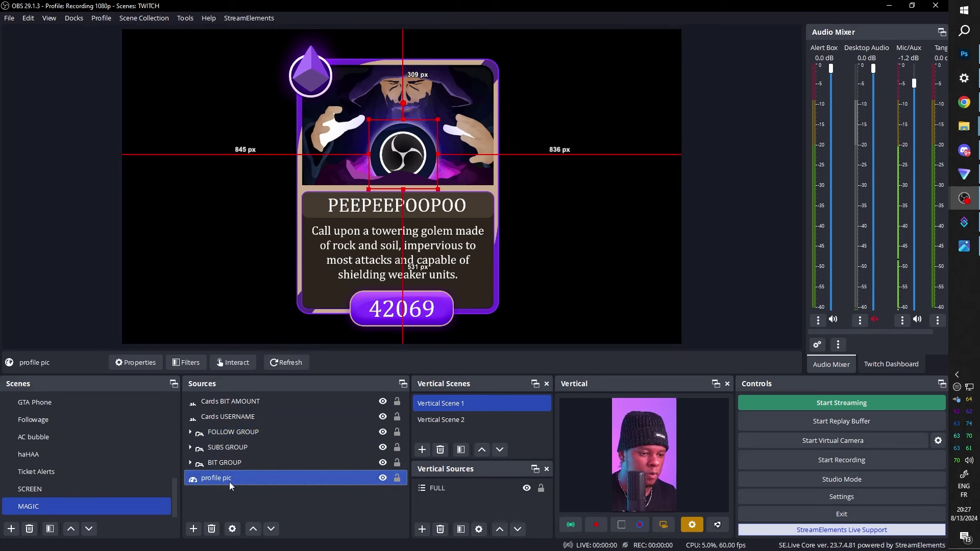
right_click(229, 486)
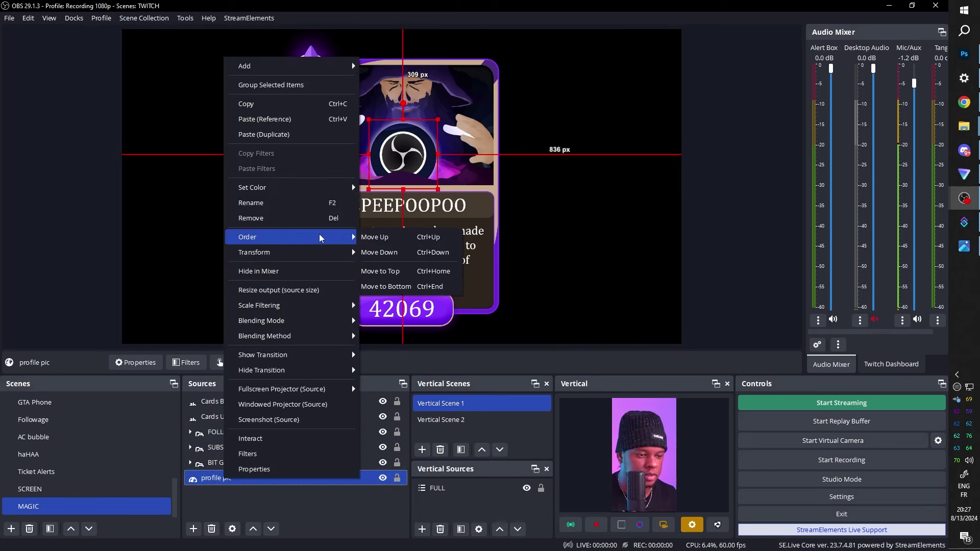
click(205, 417)
right_click(205, 419)
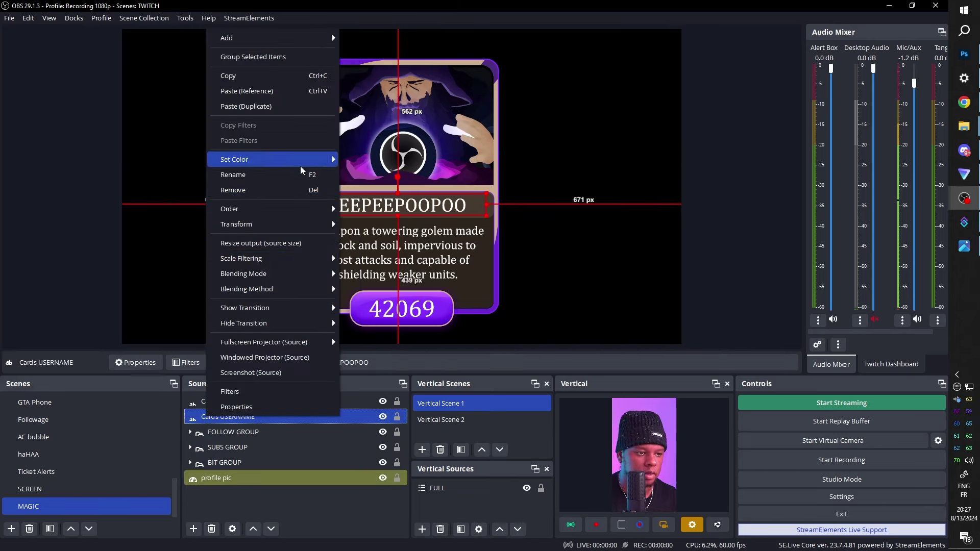
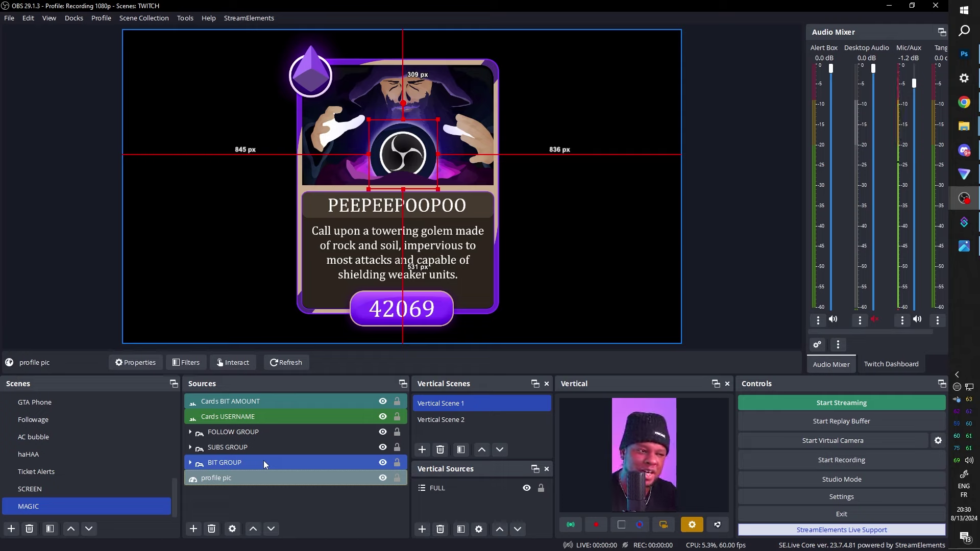
Set the hide transition of Cards BIT AMOUNT to Luma Wipe with the Sinus 9 image and check its duration
right_click(258, 403)
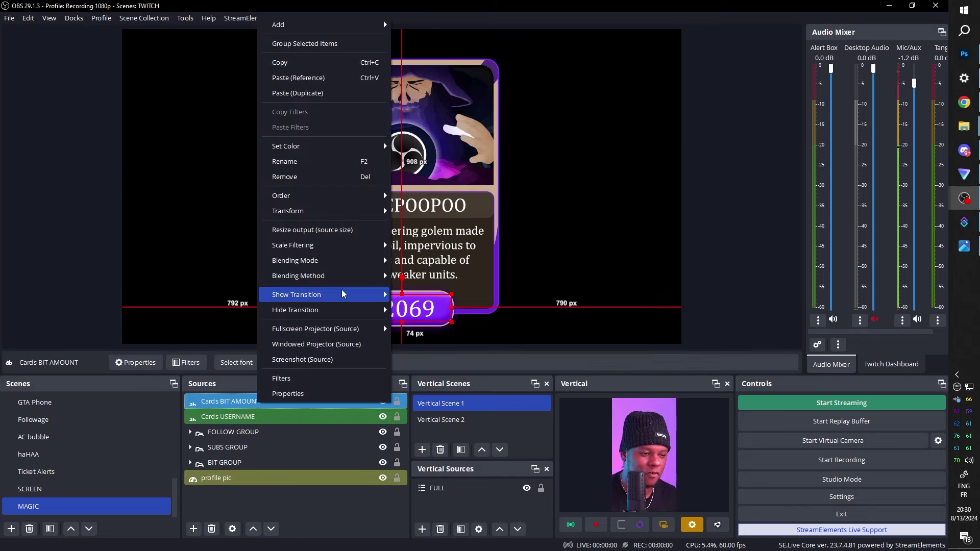
mouse_move(339, 310)
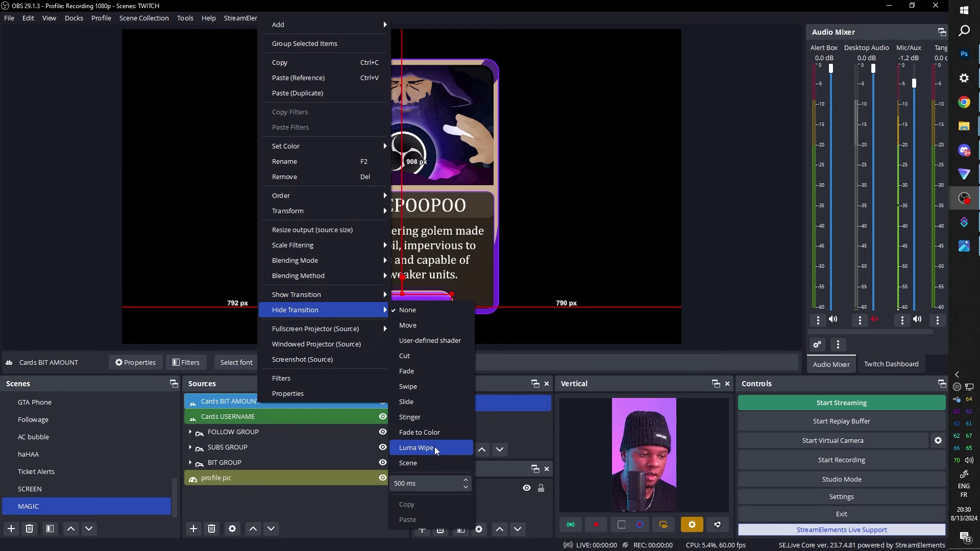
click(416, 448)
click(595, 280)
click(351, 221)
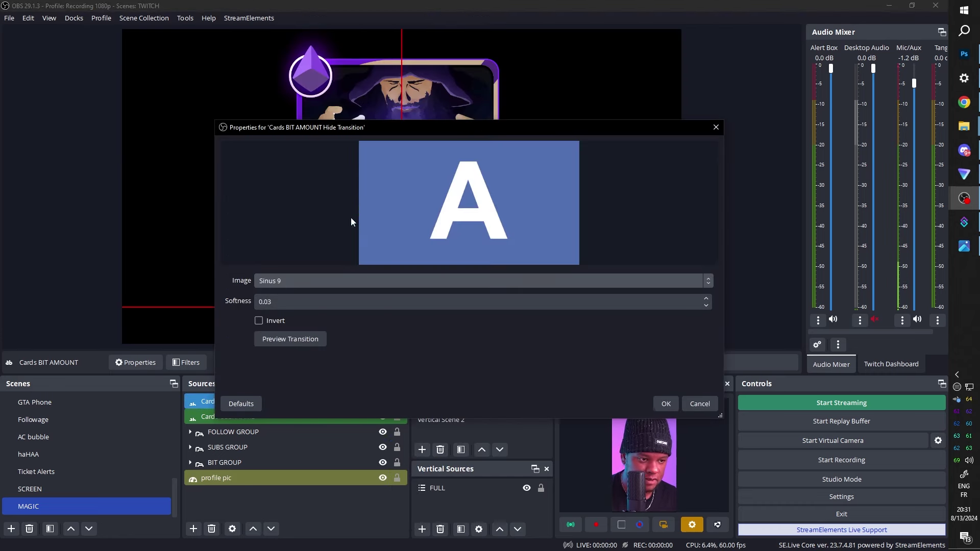
click(666, 404)
right_click(290, 403)
mouse_move(357, 312)
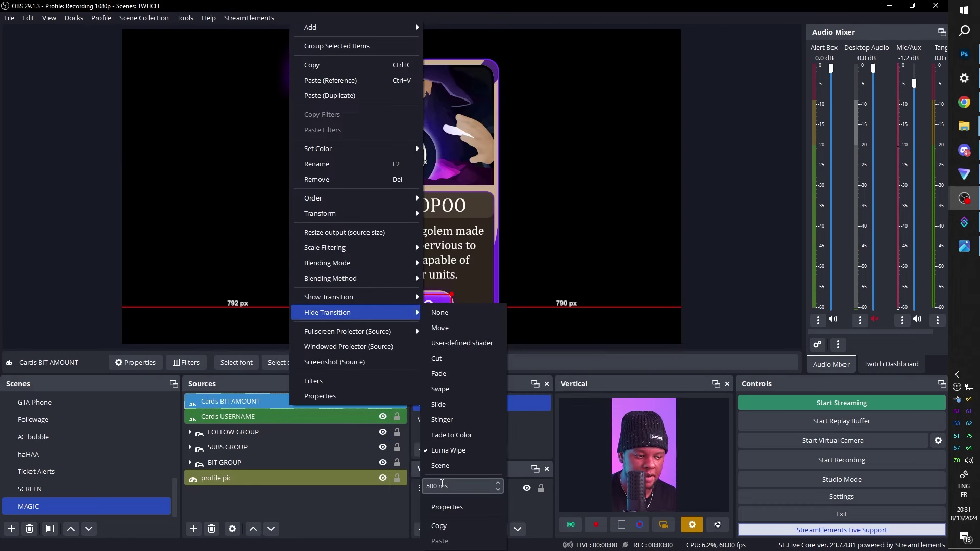
ctrl+click(223, 416)
ctrl+click(257, 478)
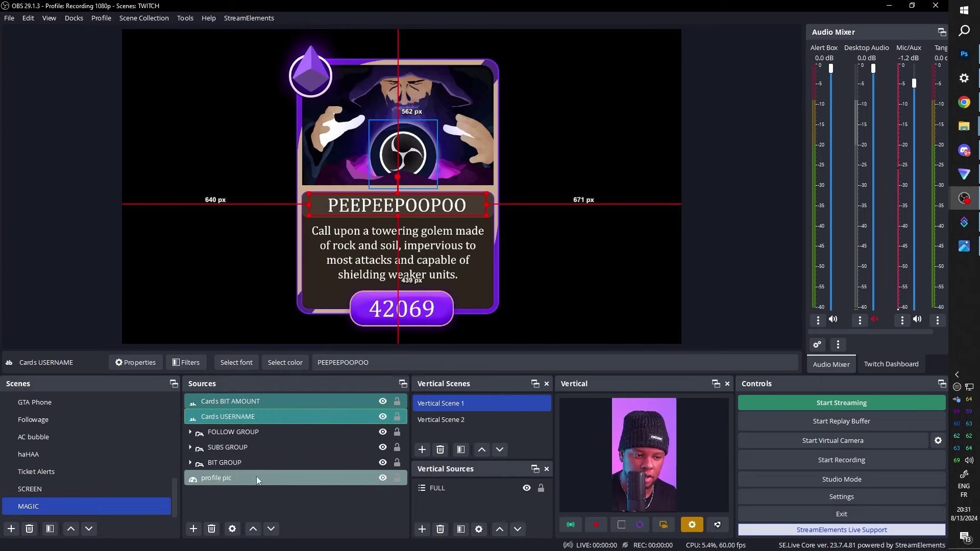
click(225, 432)
click(229, 448)
click(226, 464)
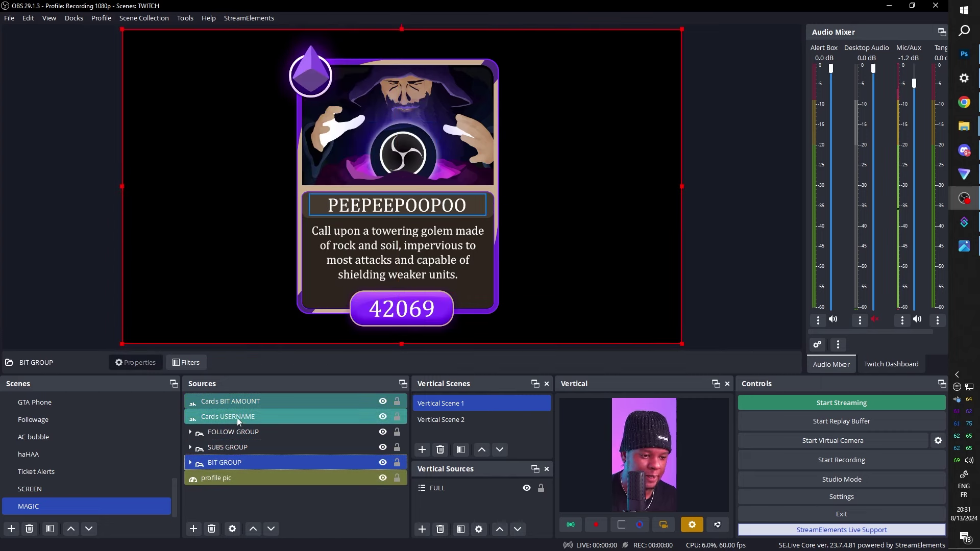
click(240, 478)
Make the hidden card images inside SUBS GROUP and FOLLOW GROUP visible, and collapse the groups
click(190, 463)
scroll(247, 461, down, 1)
scroll(220, 454, up, 1)
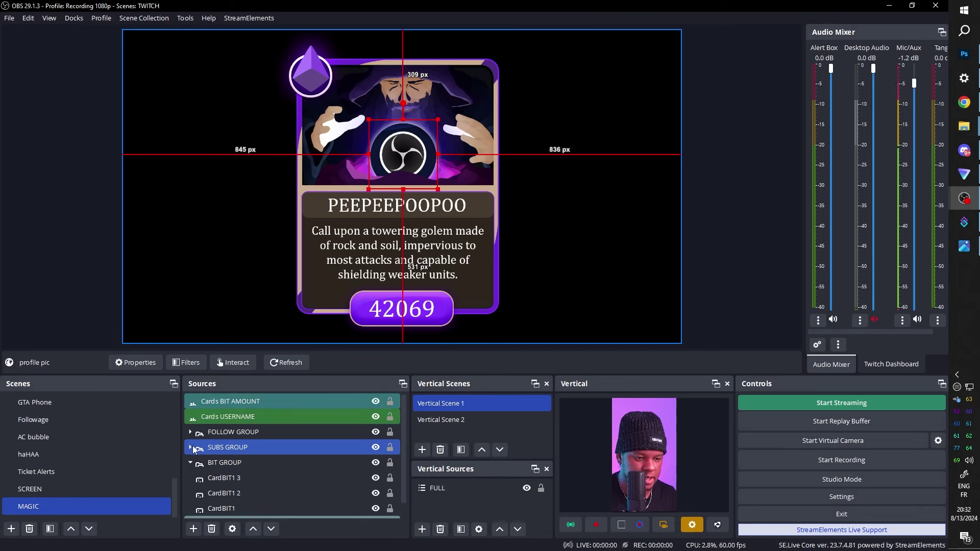
click(190, 447)
click(190, 448)
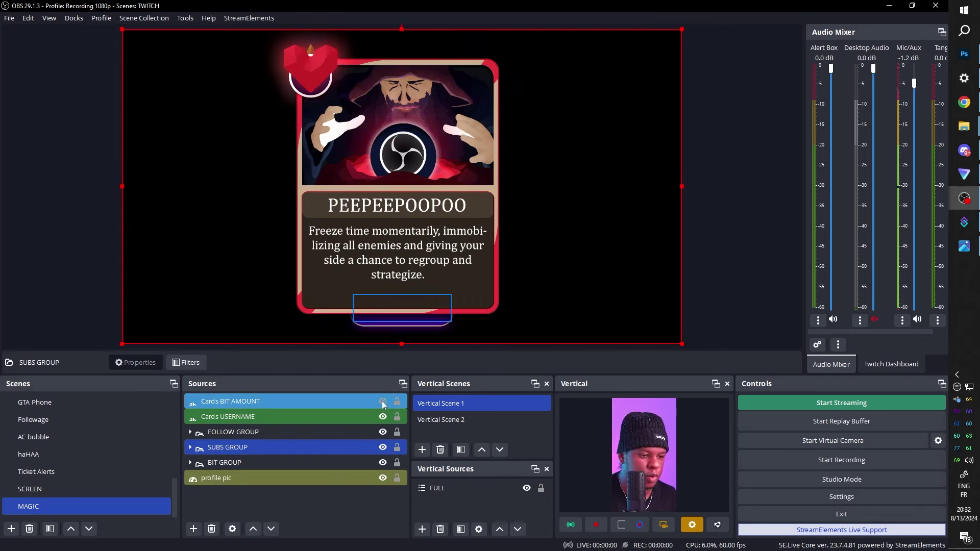
Hide both text sources, FOLLOW GROUP, SUBS GROUP and profile pic, leaving only BIT GROUP visible
click(383, 402)
click(383, 417)
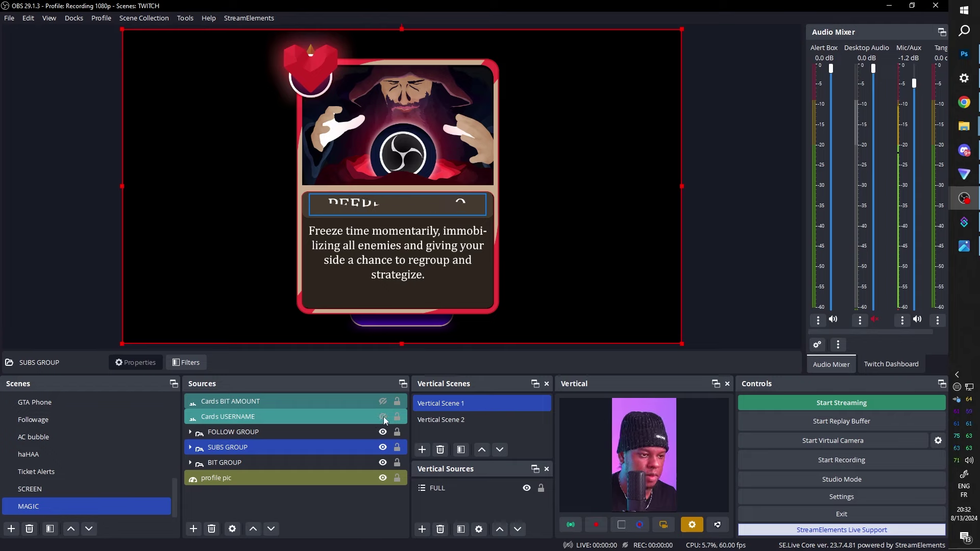
click(383, 432)
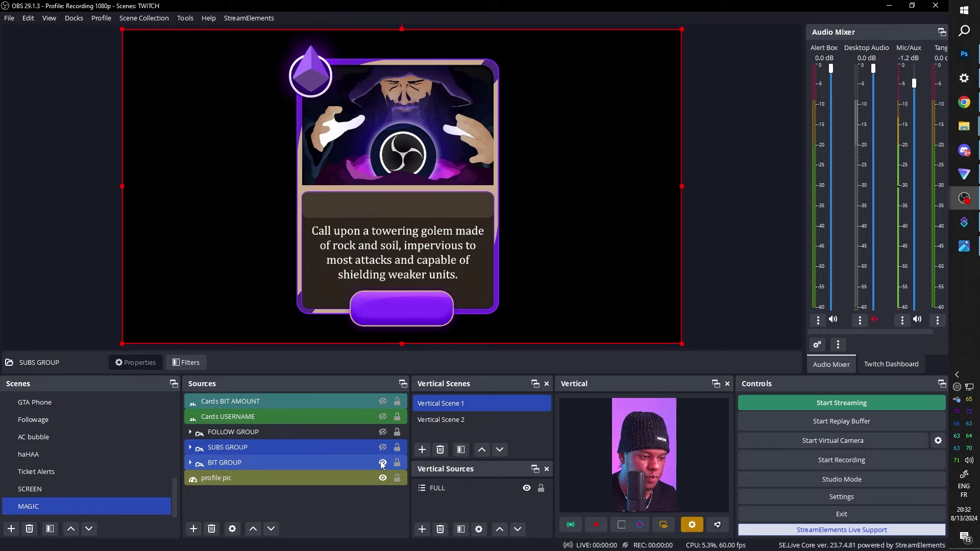
click(383, 464)
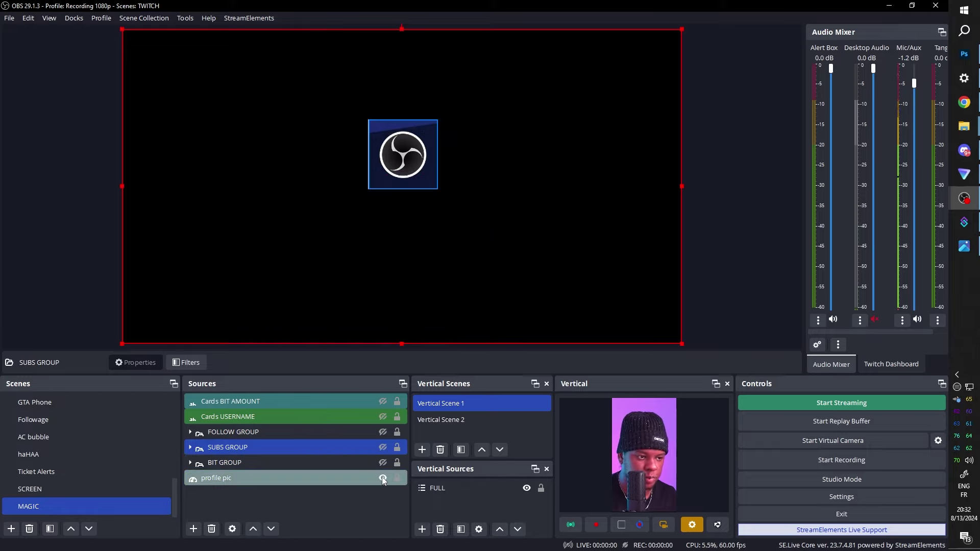
click(383, 478)
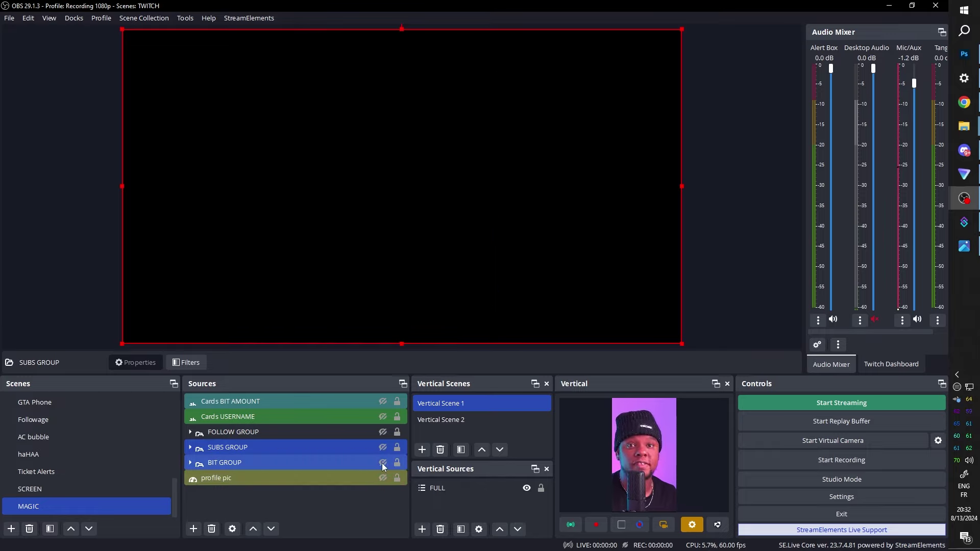
click(381, 464)
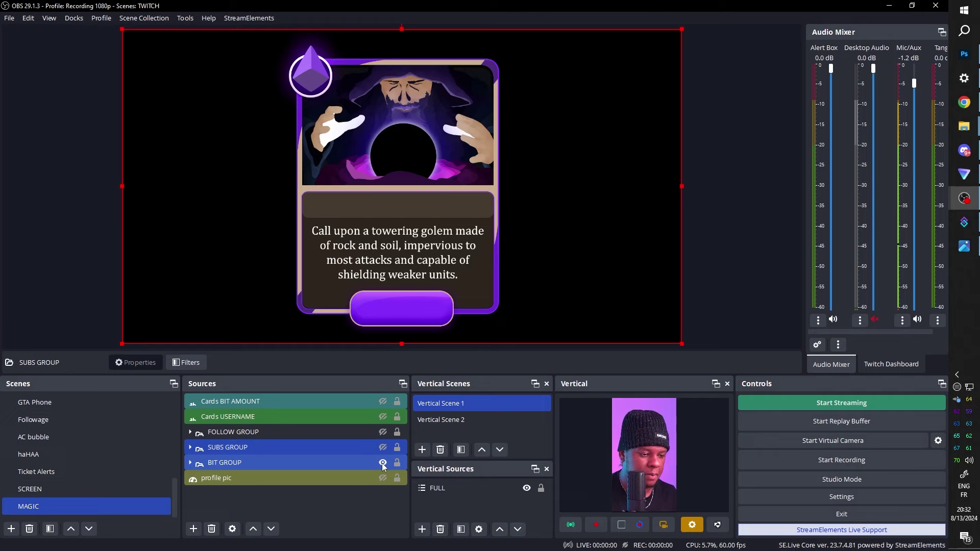
click(314, 463)
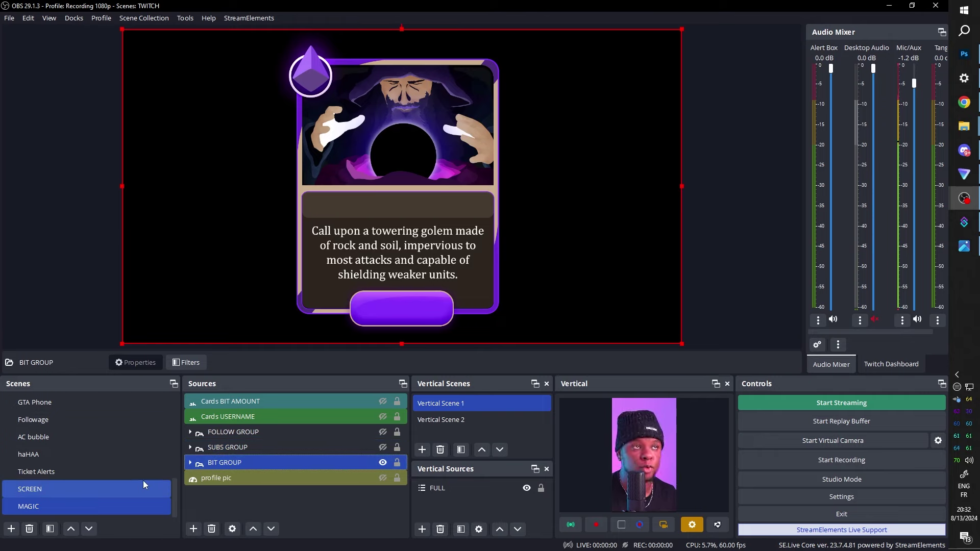
Add a Move Source filter named BITS final to the MAGIC scene
right_click(81, 507)
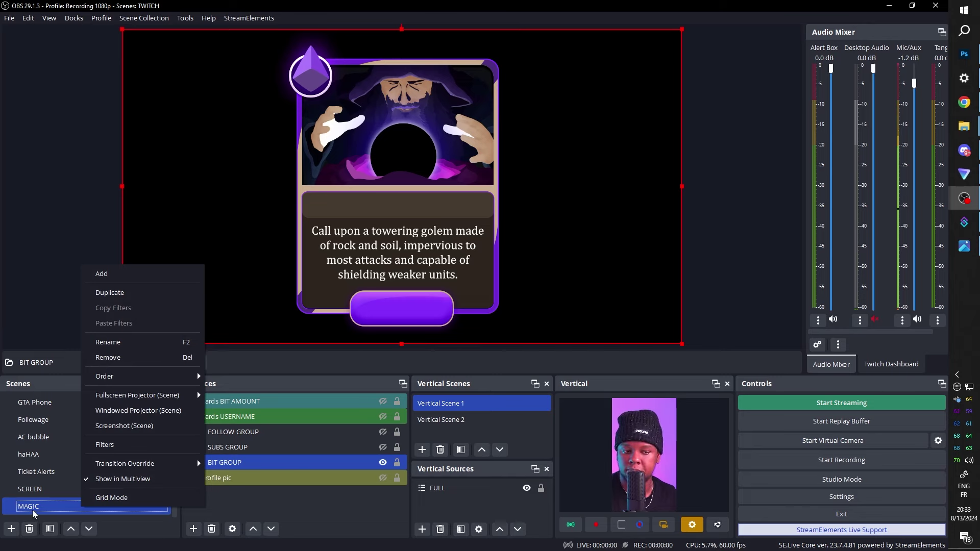
click(108, 445)
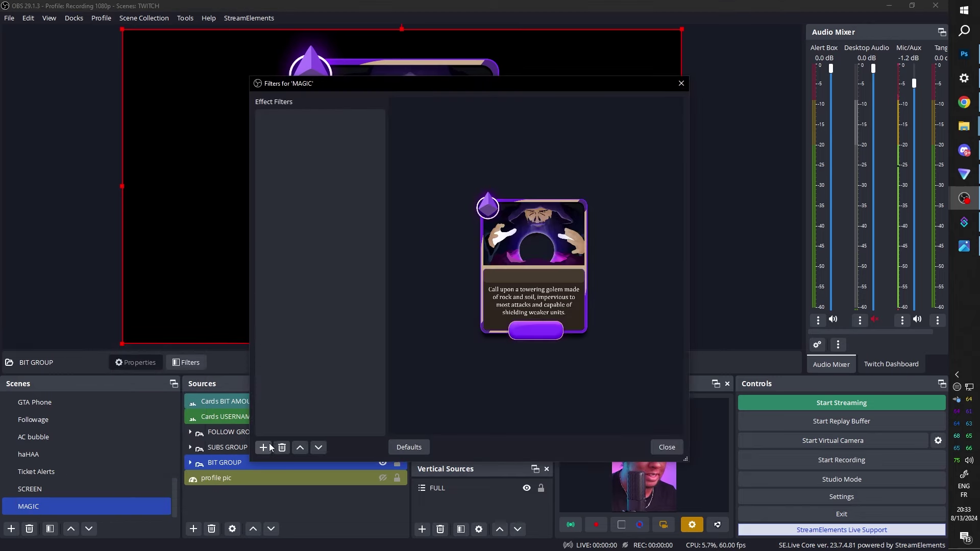
click(271, 448)
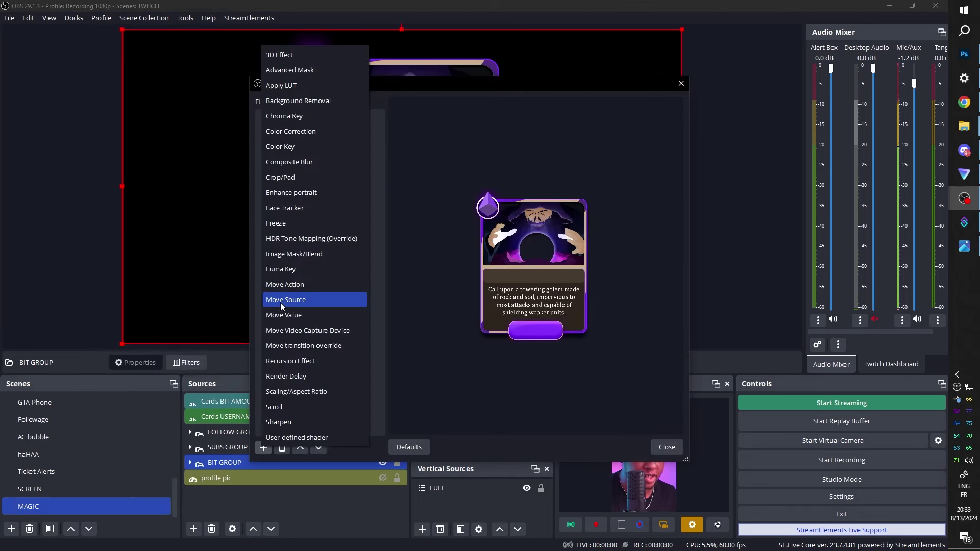
click(281, 301)
text(BIT)
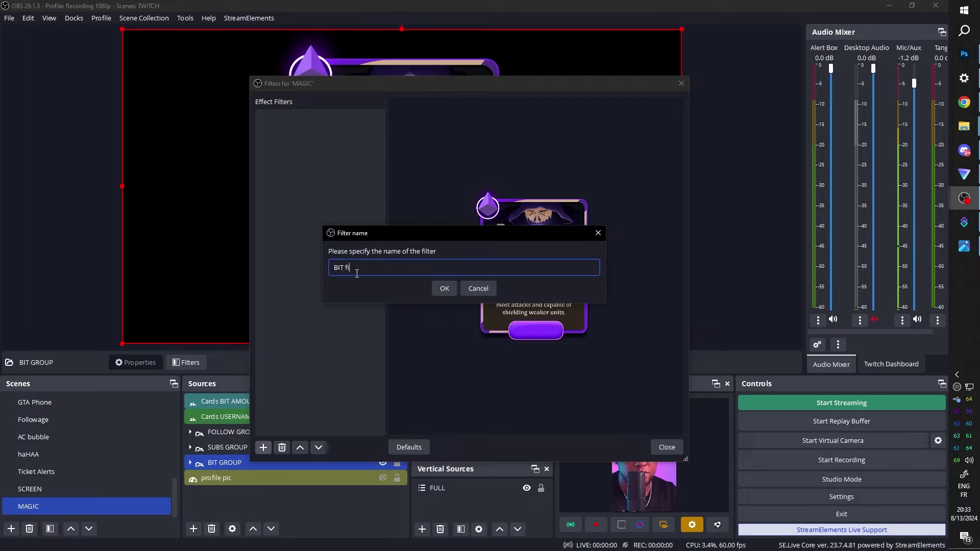
key(BackSpace)
text(S final)
click(440, 289)
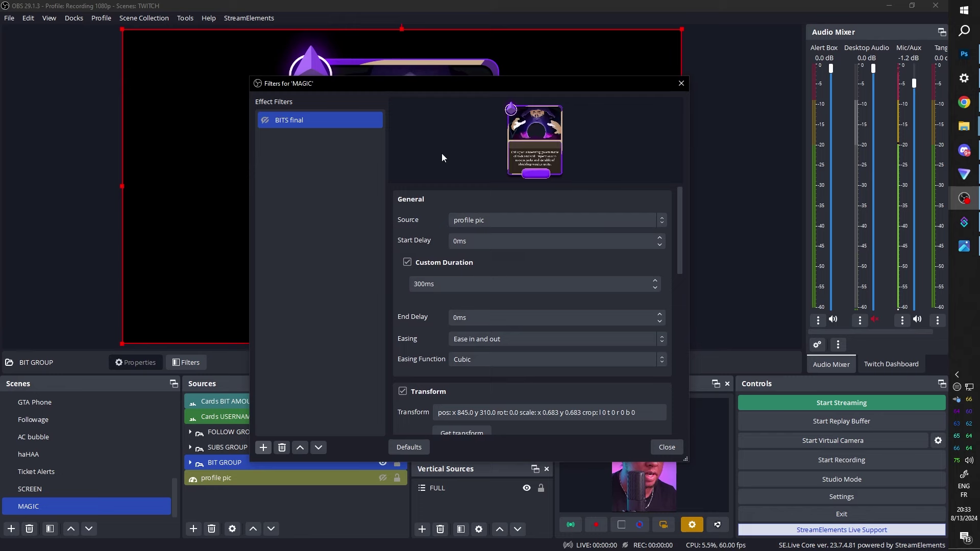
Reposition the filters window and review which sources the BITS final filter can target
drag(374, 85, 533, 336)
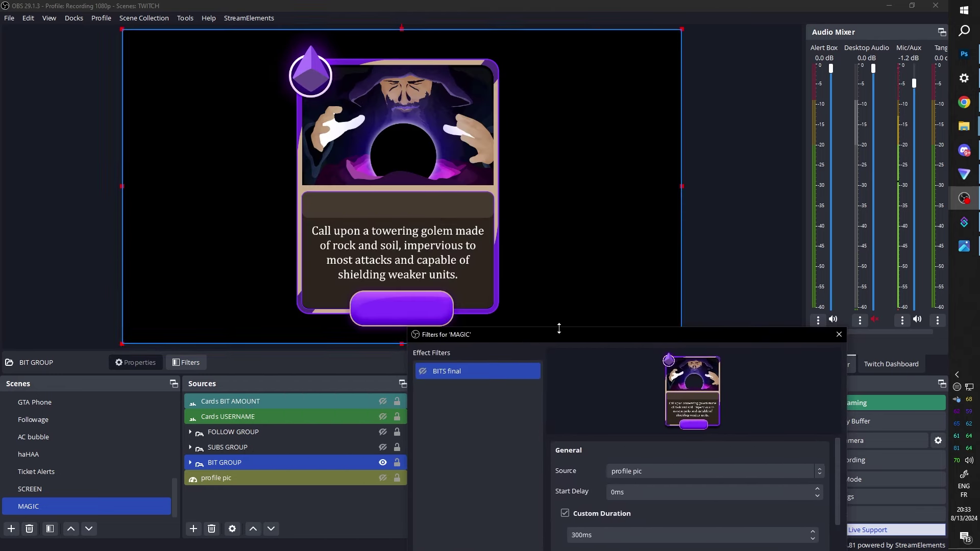
drag(559, 331, 440, 67)
click(546, 207)
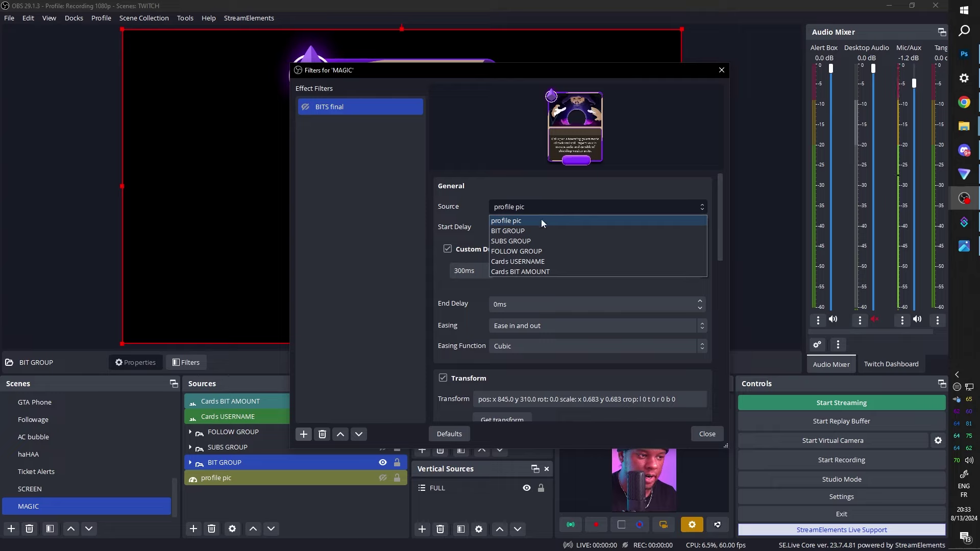
key(Escape)
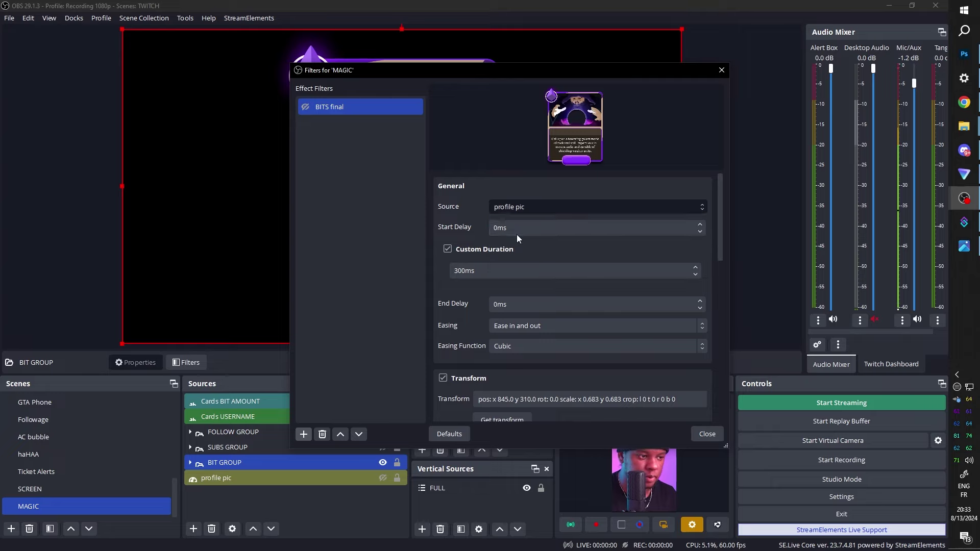
Capture BIT GROUP's current transform in the BITS final filter and duplicate that filter as BITS OUT
scroll(517, 235, down, 4)
click(502, 299)
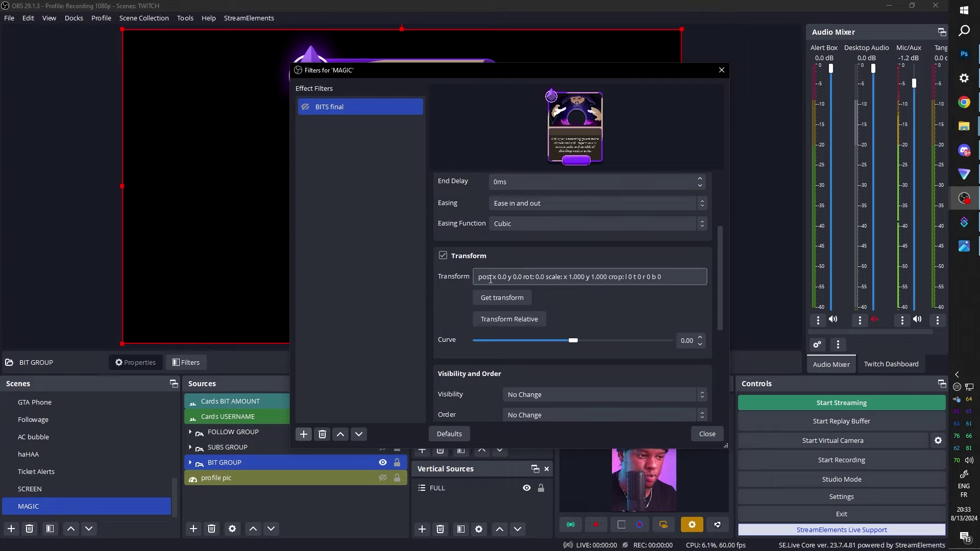
right_click(319, 107)
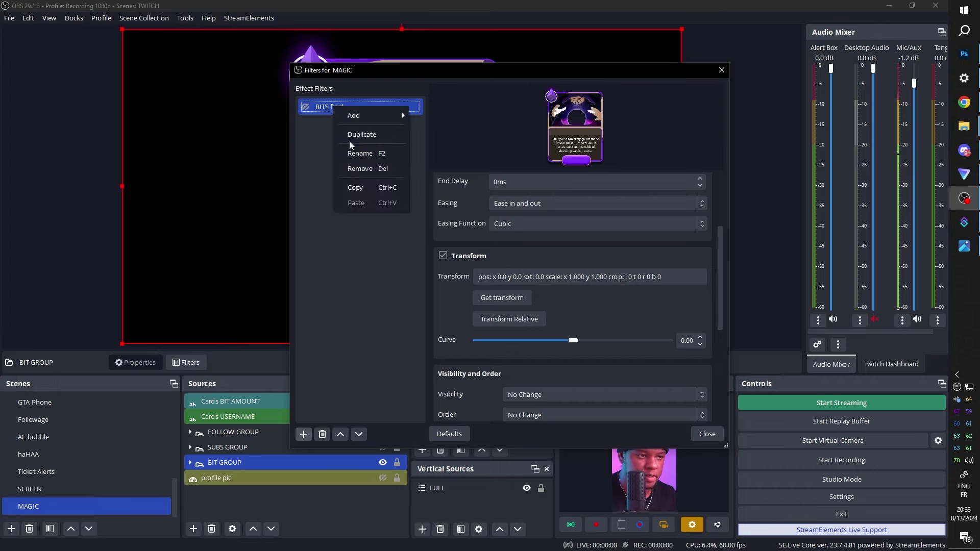
click(357, 132)
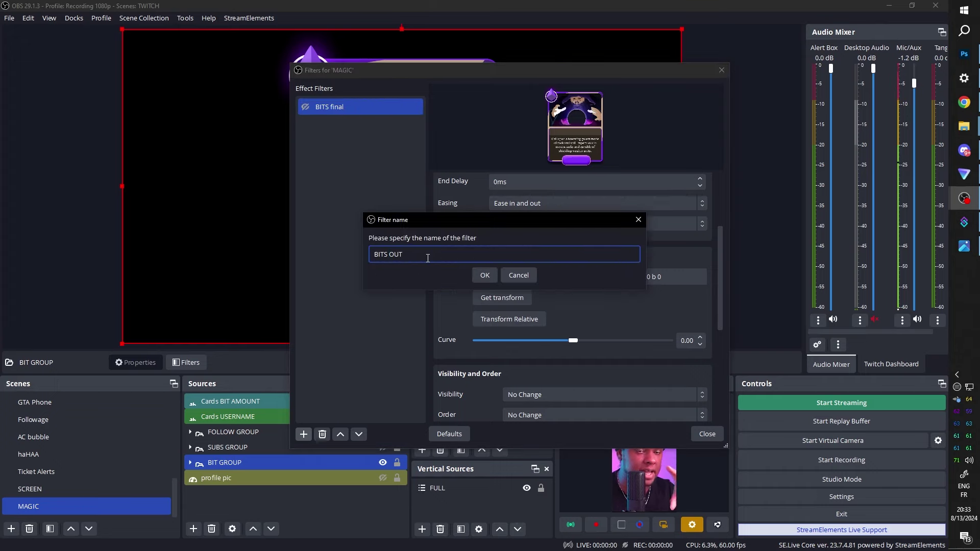
text(BITS OUT)
key(Return)
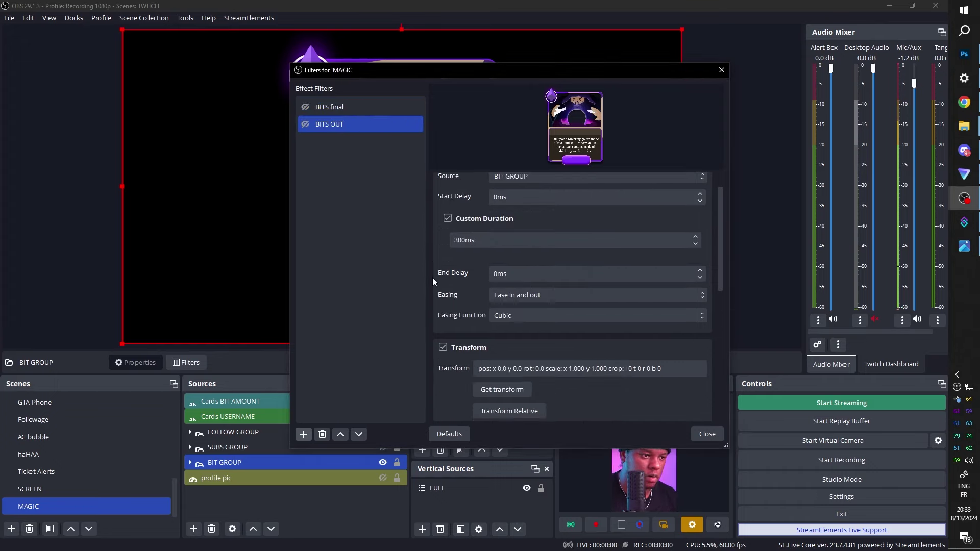
Enlarge BIT GROUP to about 2.165 scale beyond the canvas's upper-right corner and capture that transform in the BITS OUT filter
scroll(432, 277, down, 3)
drag(320, 72, 736, 63)
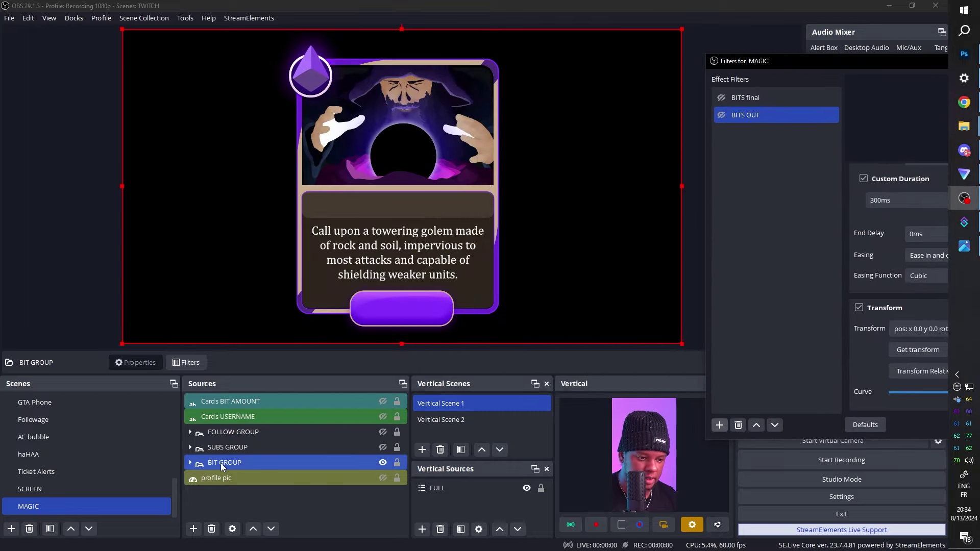
drag(122, 344, 48, 456)
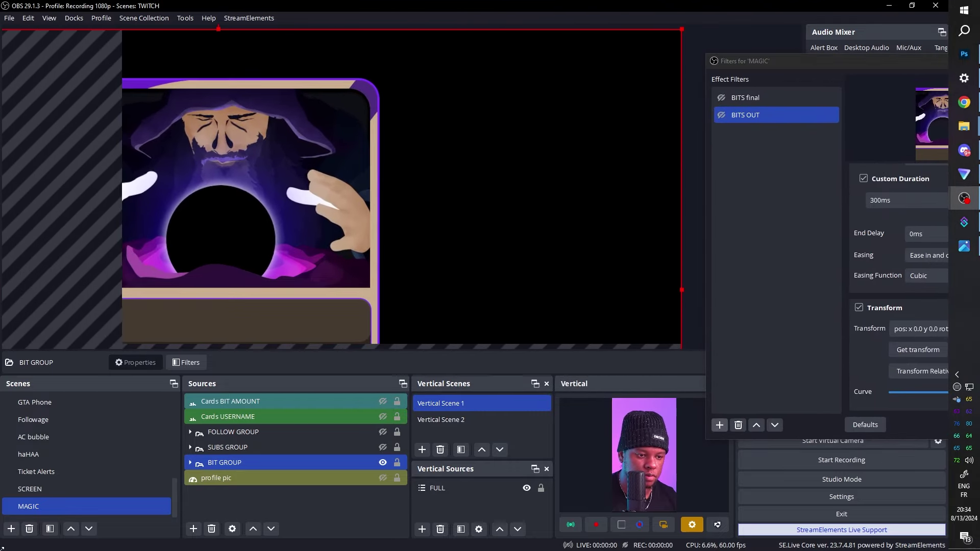
drag(199, 159, 859, 4)
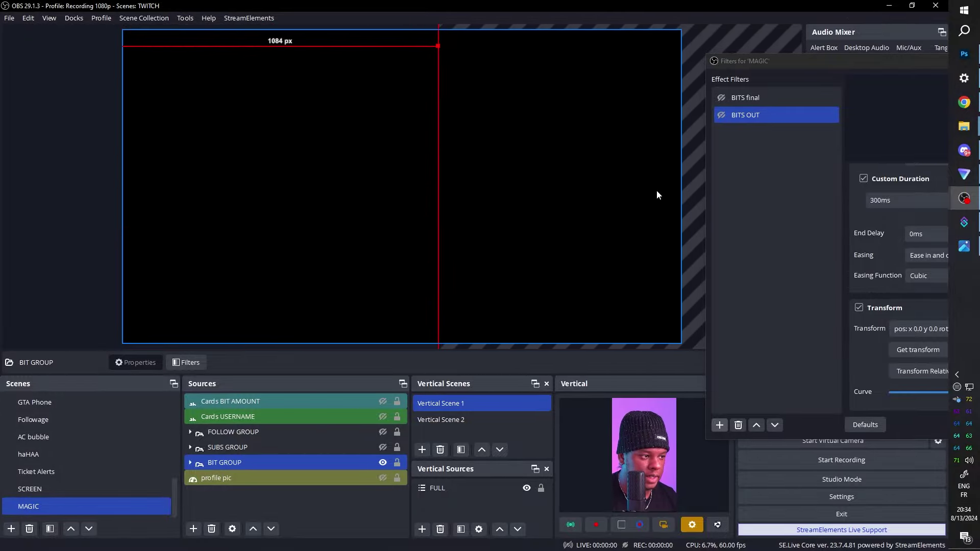
drag(867, 66, 452, 105)
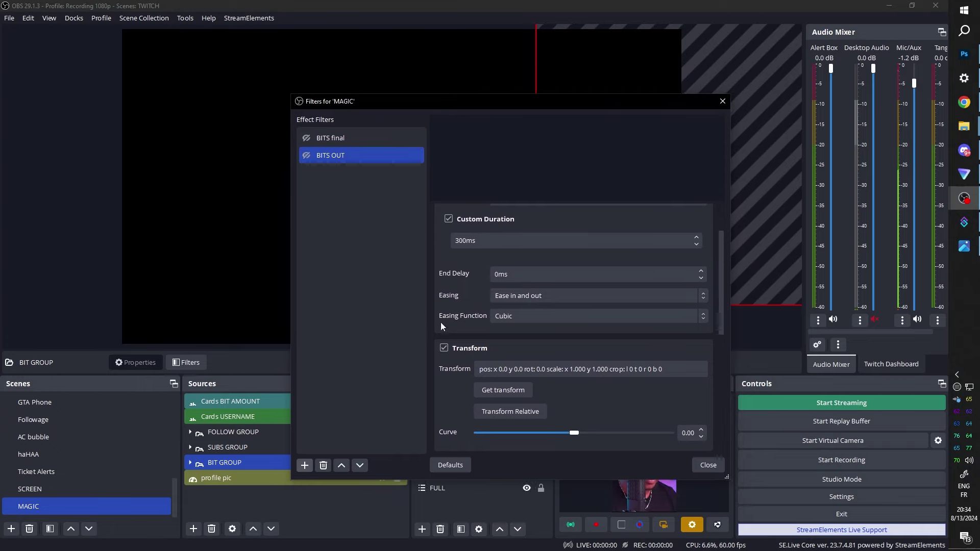
click(504, 393)
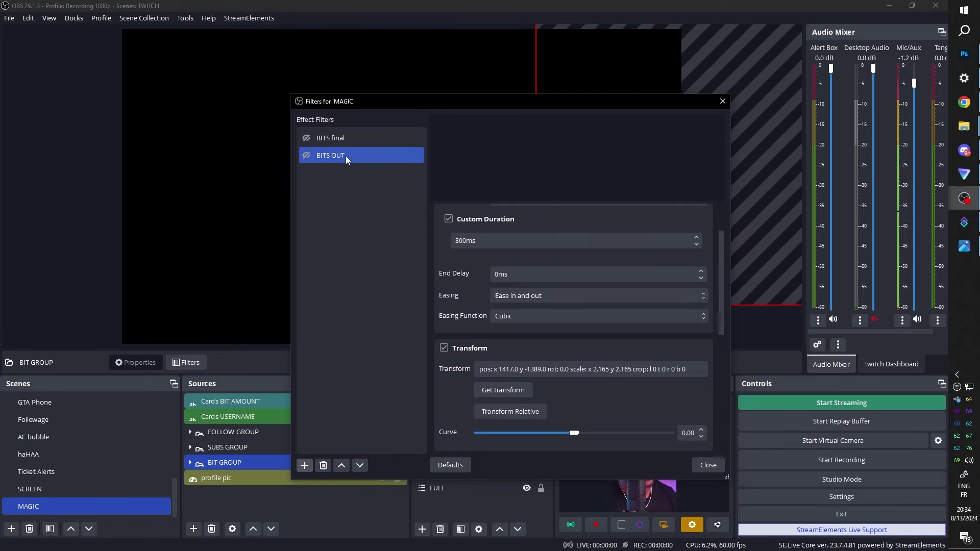
Trigger the BITS final and BITS OUT filters to test the card's movement, ending with BIT GROUP centred on the canvas
drag(389, 105, 716, 241)
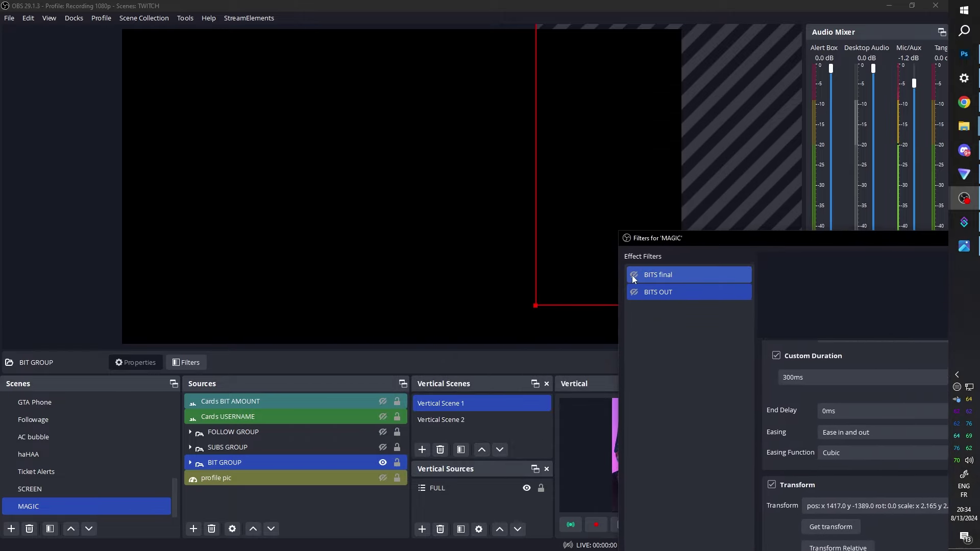
click(628, 292)
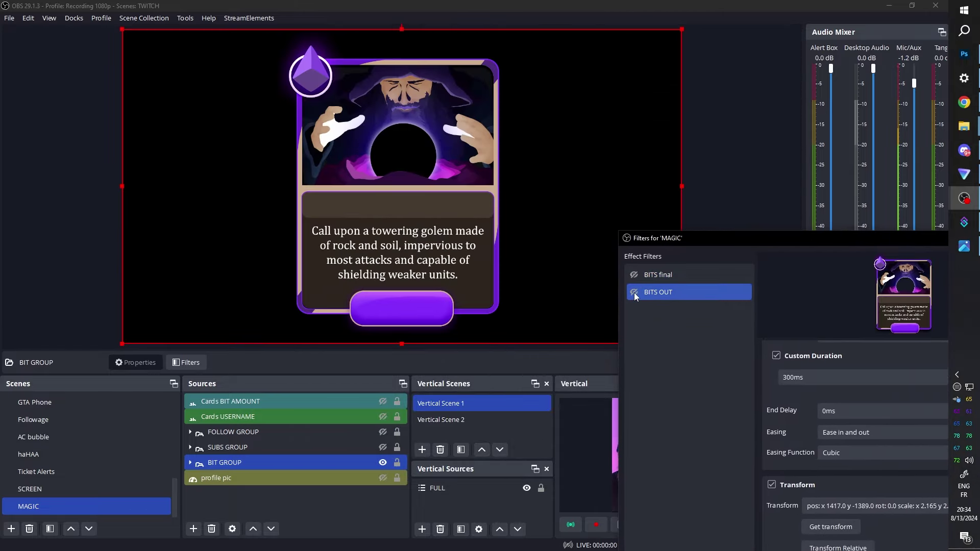
ctrl+click(633, 276)
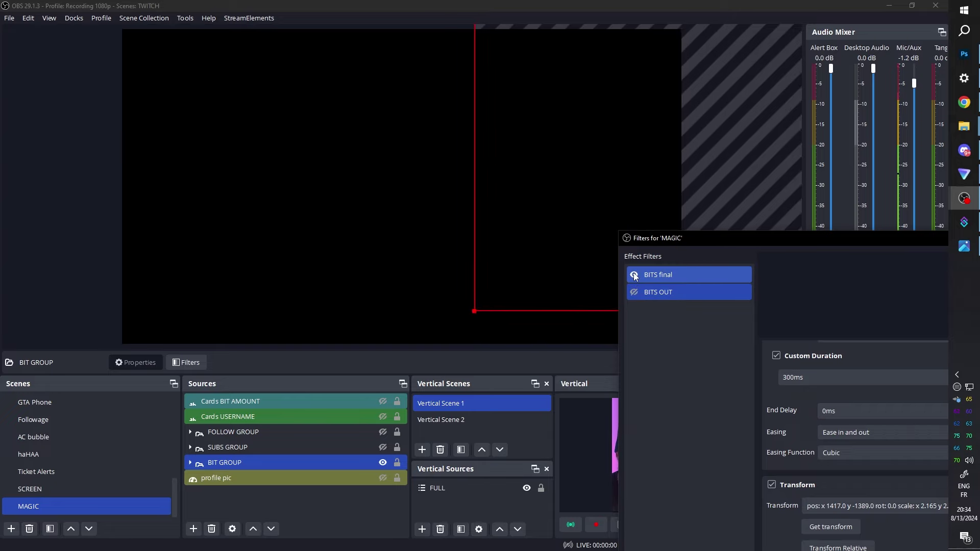
ctrl+click(635, 276)
Duplicate the BITS final filter as SUBS final and set its source to SUBS GROUP
drag(734, 240, 562, 86)
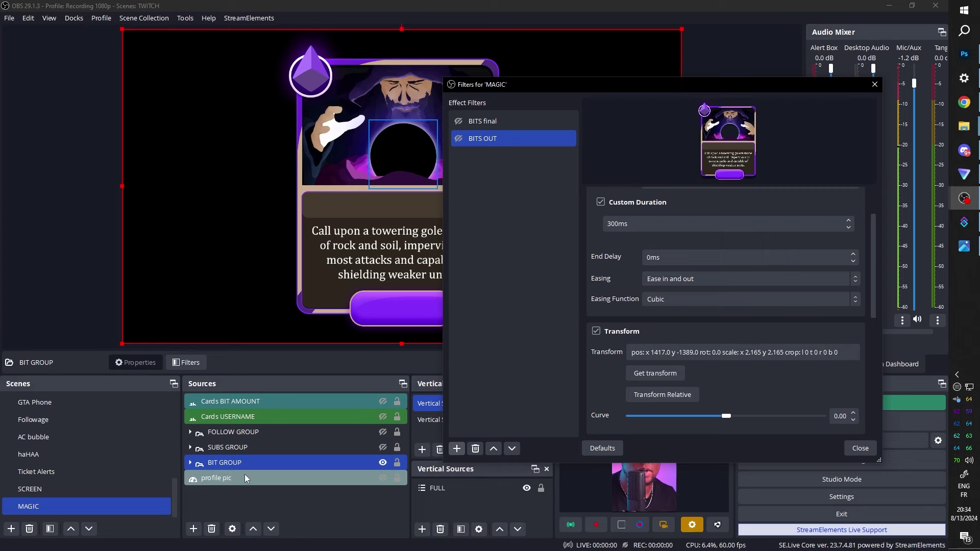
ctrl+click(228, 447)
ctrl+click(225, 448)
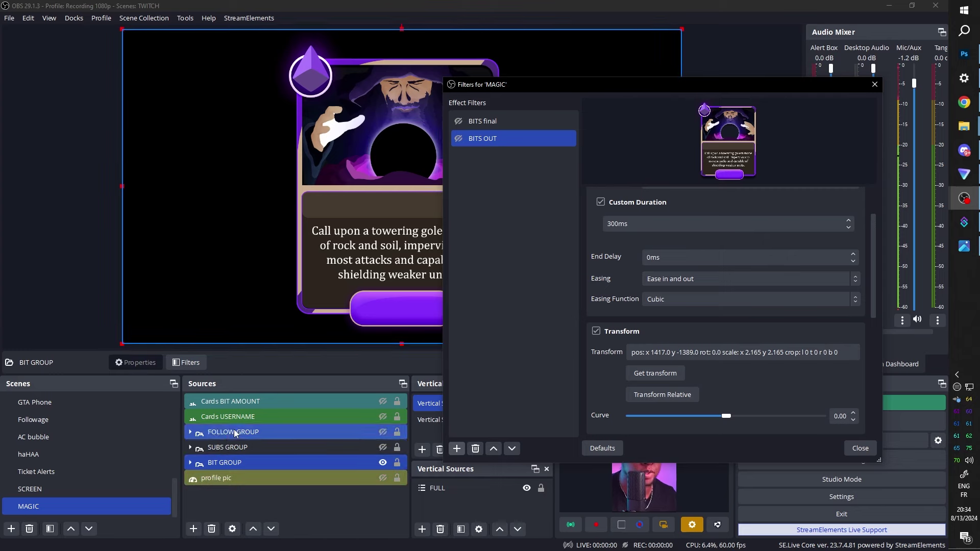
click(482, 121)
right_click(482, 122)
click(510, 150)
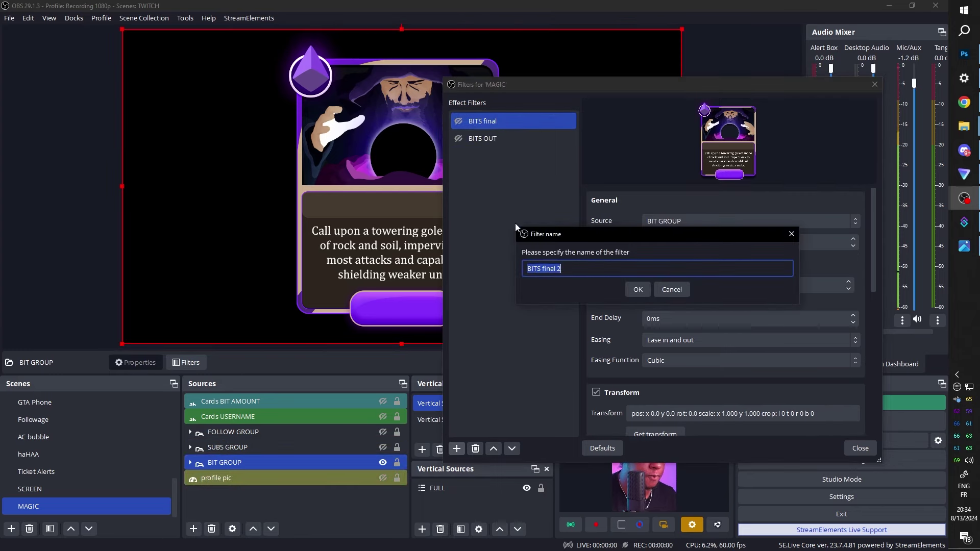
key(ctrl+shift+Left)
key(ctrl+shift+Left)
text(SUBS)
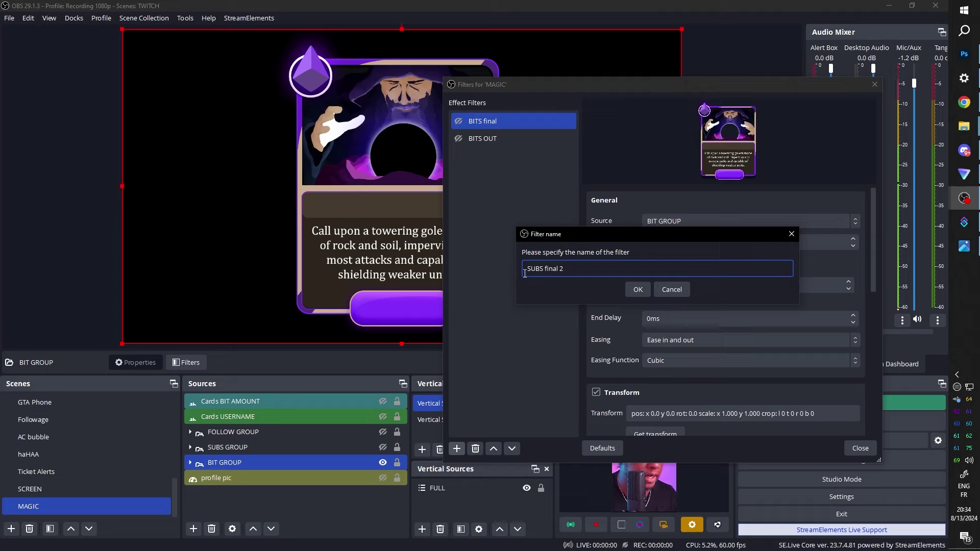
key(Delete)
key(Return)
click(687, 220)
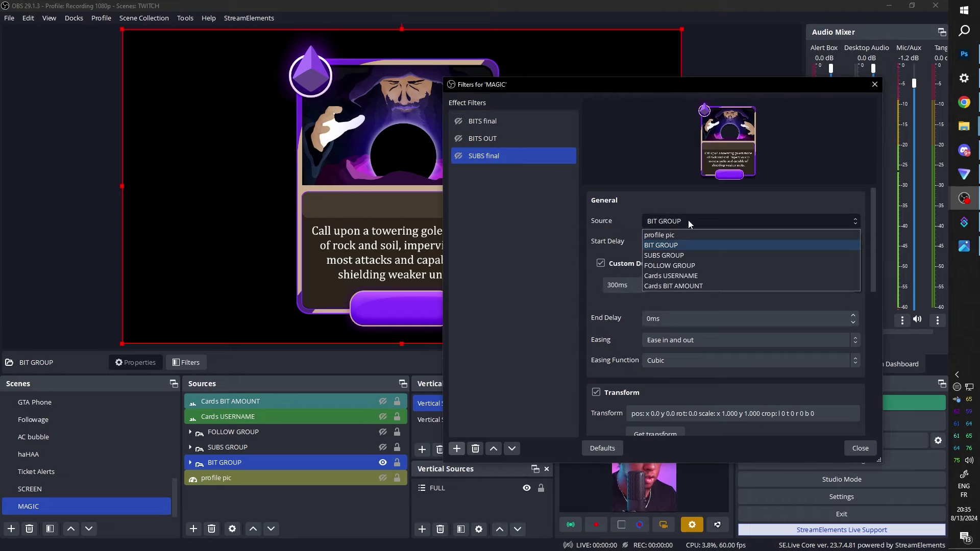
click(678, 256)
Duplicate the BITS OUT filter as SUBS OUT and set its source to SUBS GROUP
click(479, 139)
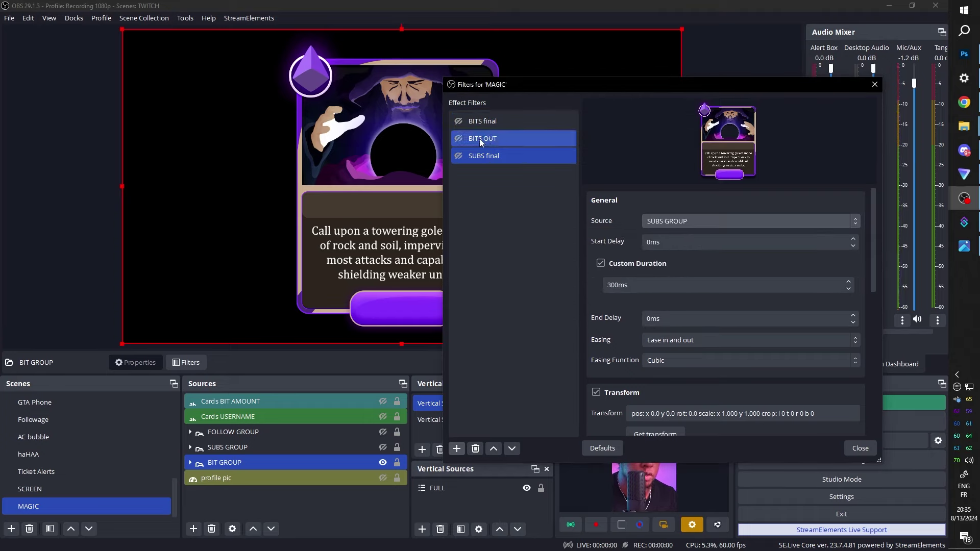
right_click(480, 140)
click(494, 167)
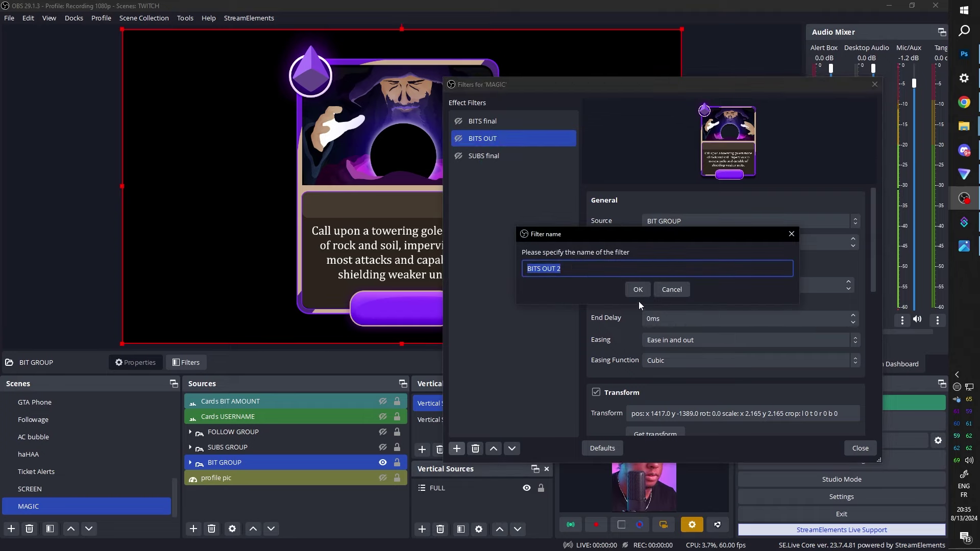
text(SUBS OUT 2)
key(shift+Left)
key(BackSpace)
key(Return)
click(674, 221)
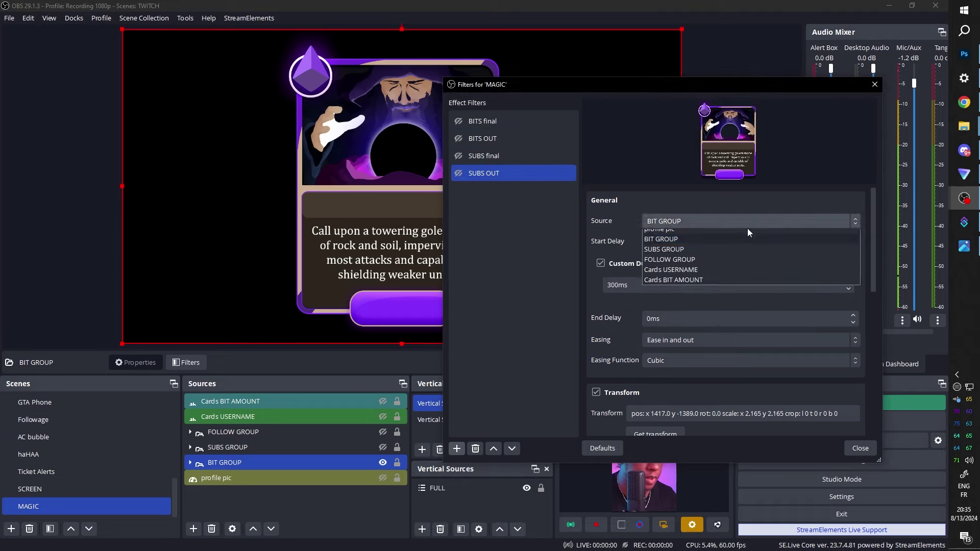
click(689, 257)
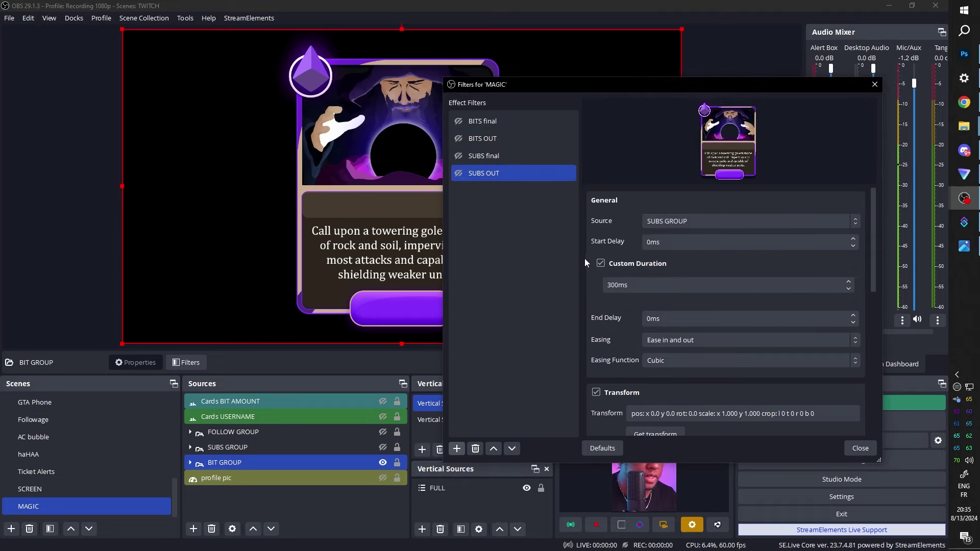
Copy the transform from BITS OUT (x 1417.0, y -1389.0, scale 2.165) into the SUBS OUT filter
scroll(586, 259, down, 2)
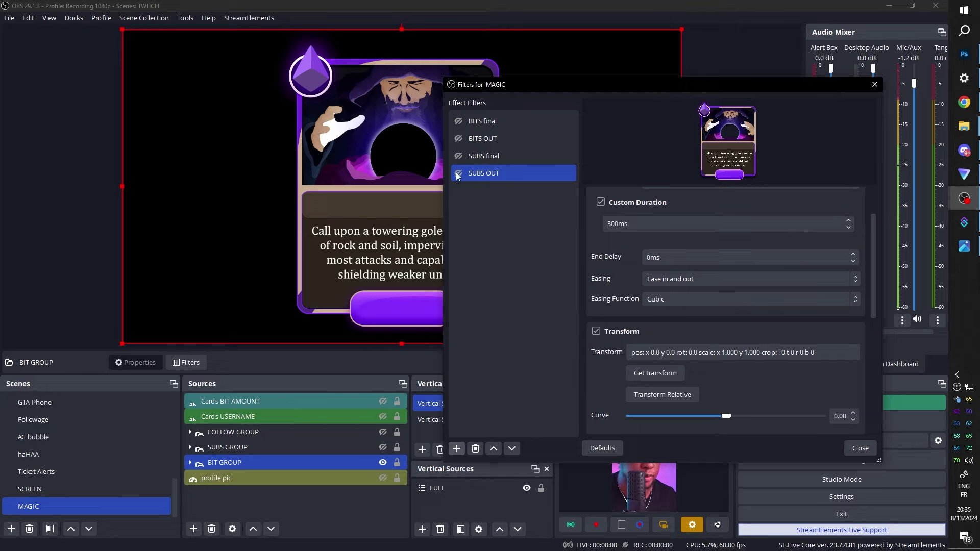
click(485, 138)
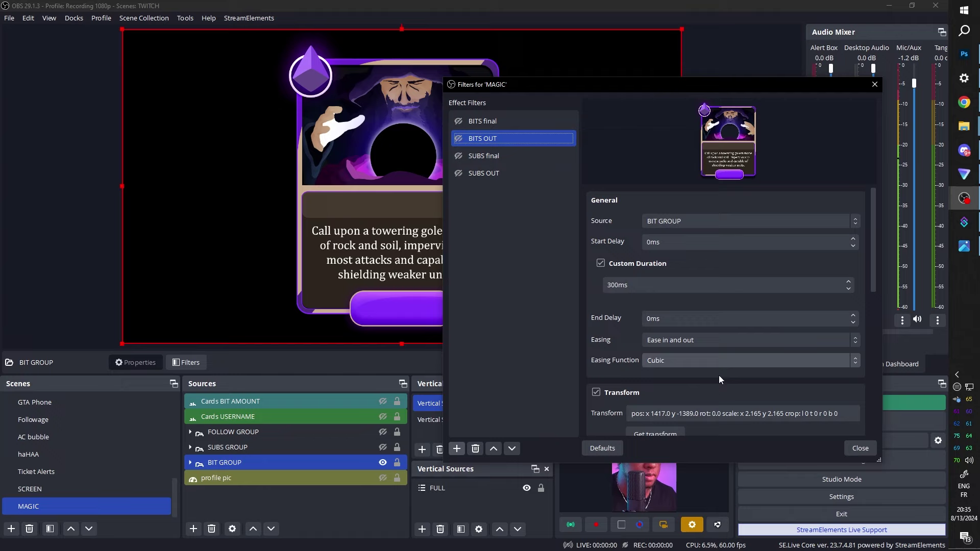
drag(852, 415, 612, 419)
key(ctrl+c)
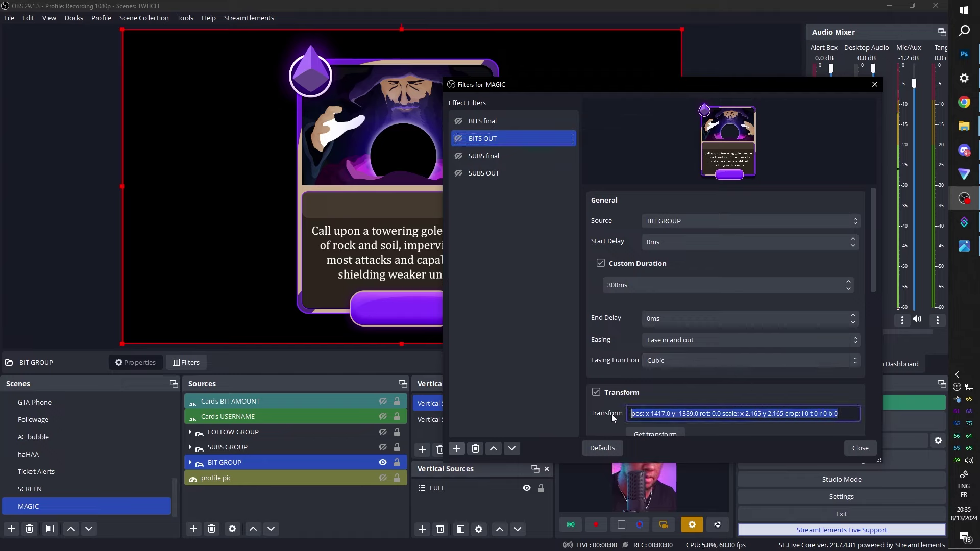
click(498, 173)
drag(837, 415, 616, 415)
key(ctrl+v)
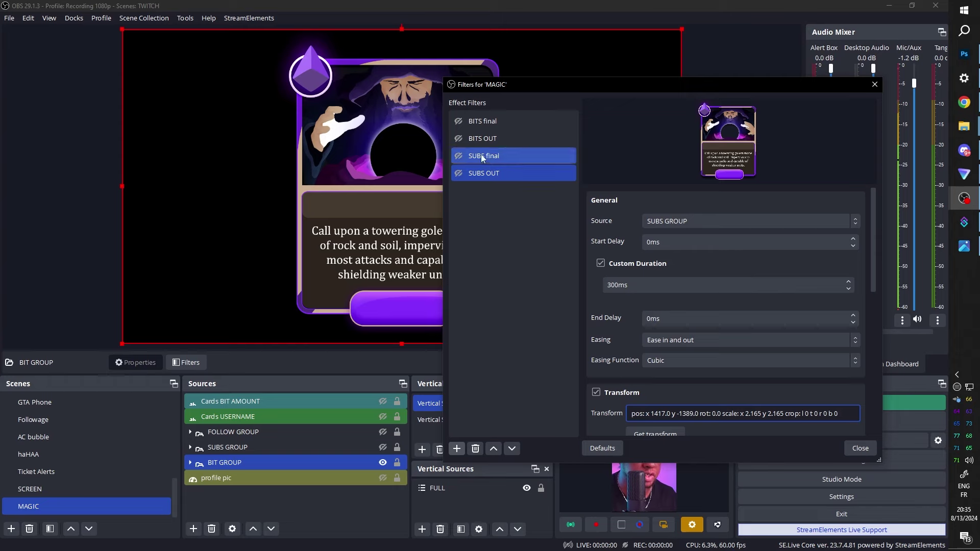
click(489, 247)
Make SUBS GROUP visible and trigger SUBS OUT and SUBS final to test the sub card's movement
click(382, 448)
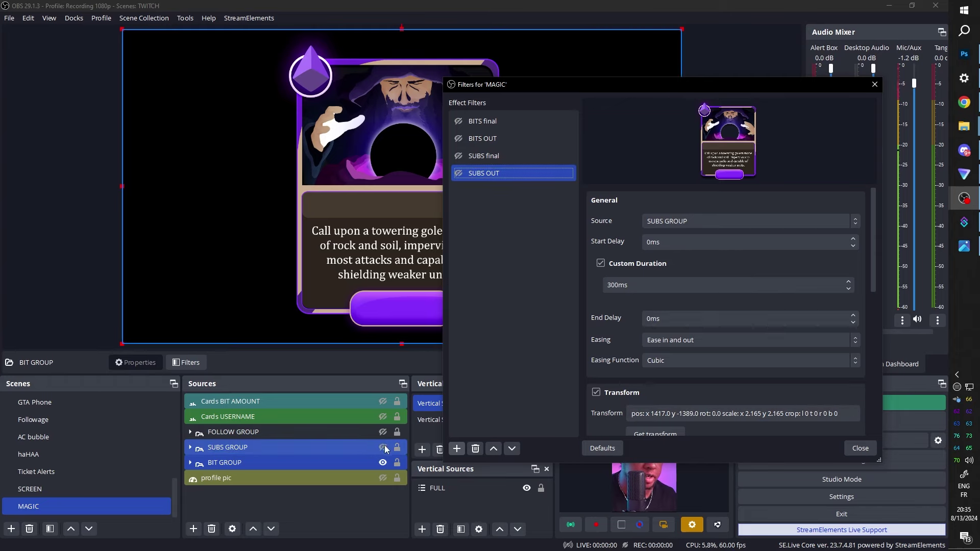
click(459, 174)
ctrl+click(459, 158)
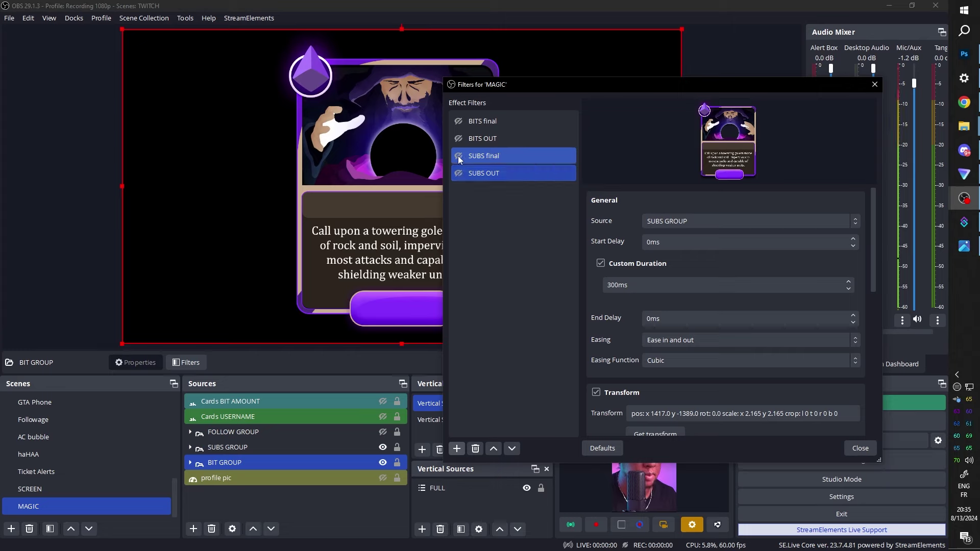
ctrl+click(458, 160)
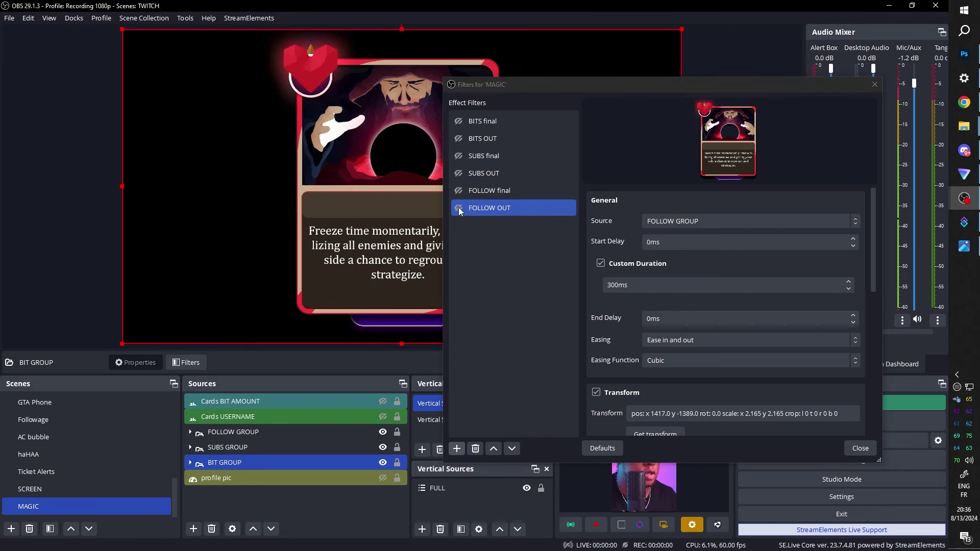
Trigger the FOLLOW OUT and FOLLOW final filters to test the follow card's movement
click(459, 208)
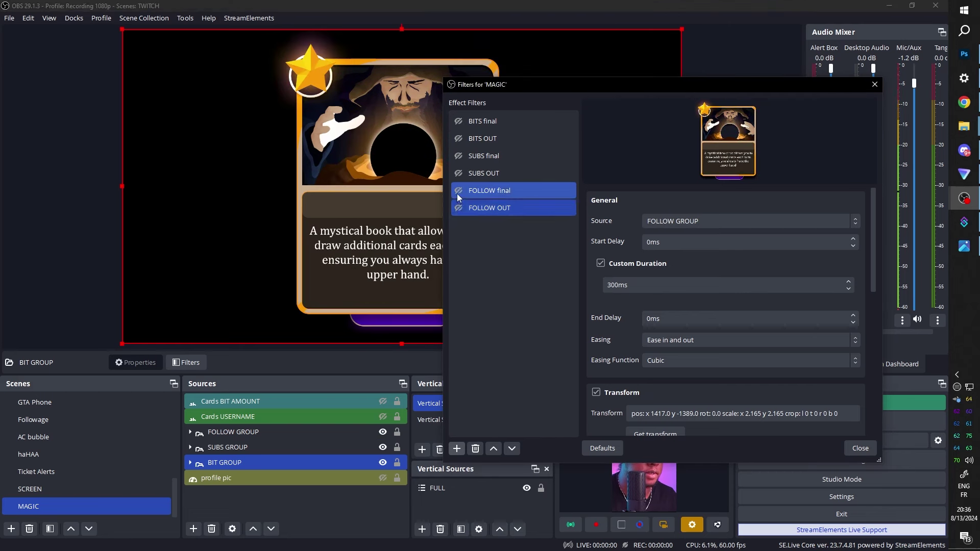
click(459, 209)
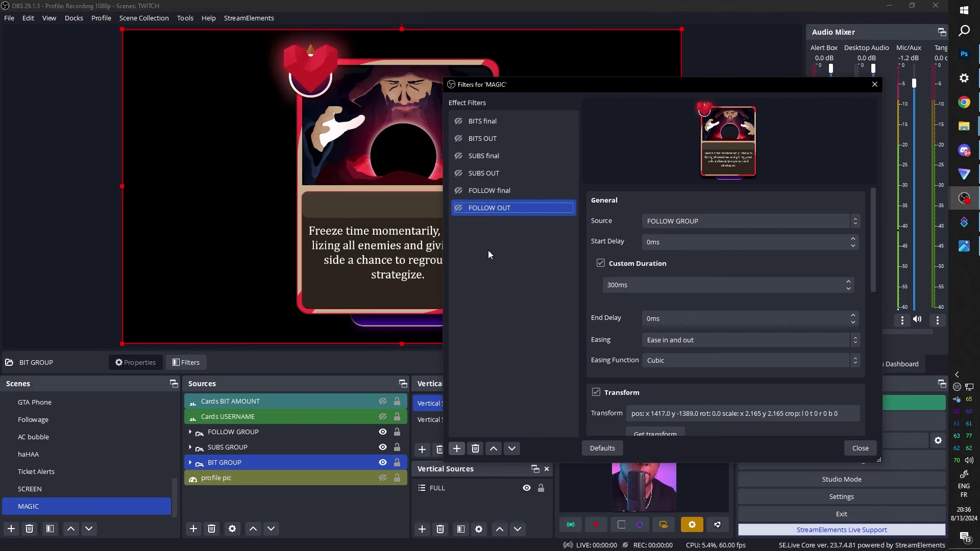
Switch to Chrome, preview the blue shockwave in the YouTube video Free VFX Assets: Shockwaves, and return to OBS Studio
key(alt+Tab)
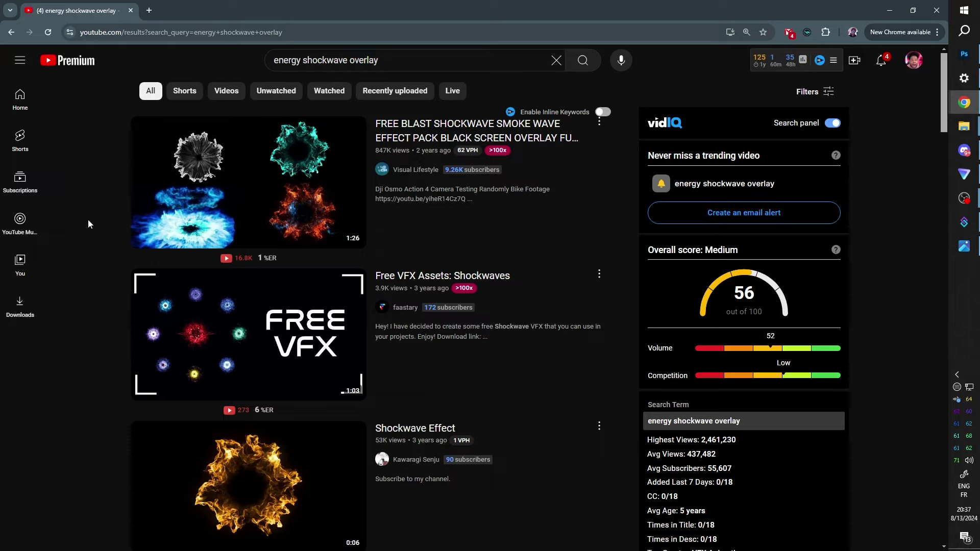
mouse_move(145, 311)
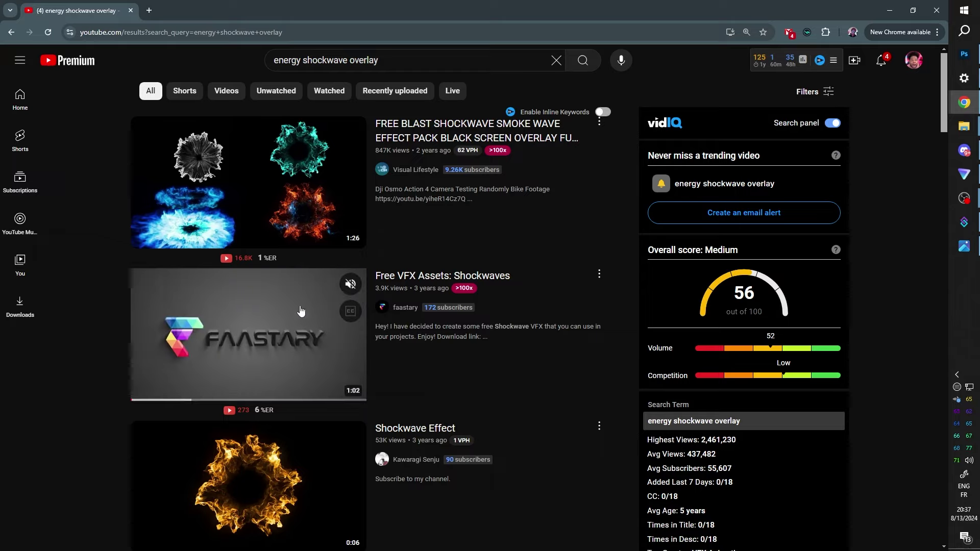
click(268, 335)
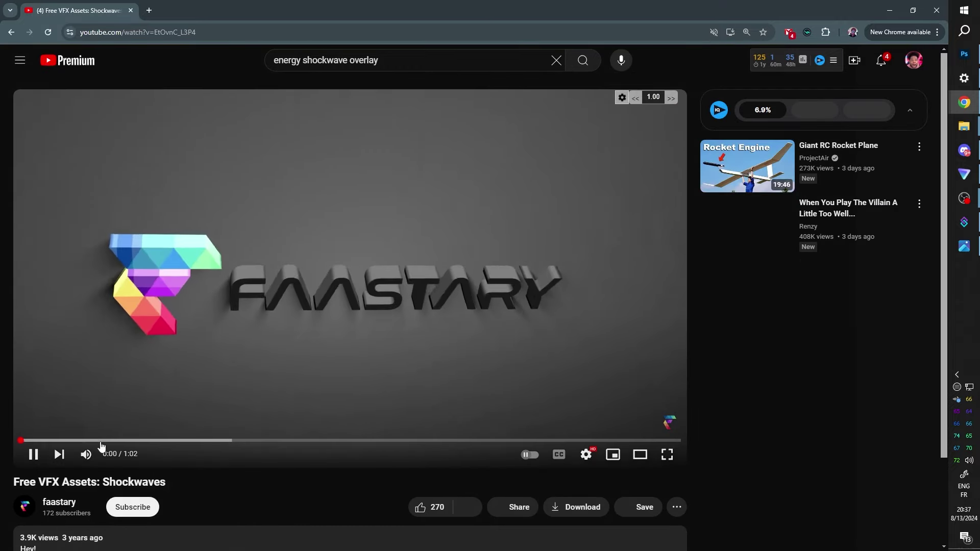
drag(102, 441, 448, 442)
mouse_move(510, 442)
mouse_down()
mouse_move(485, 442)
mouse_move(517, 443)
mouse_up()
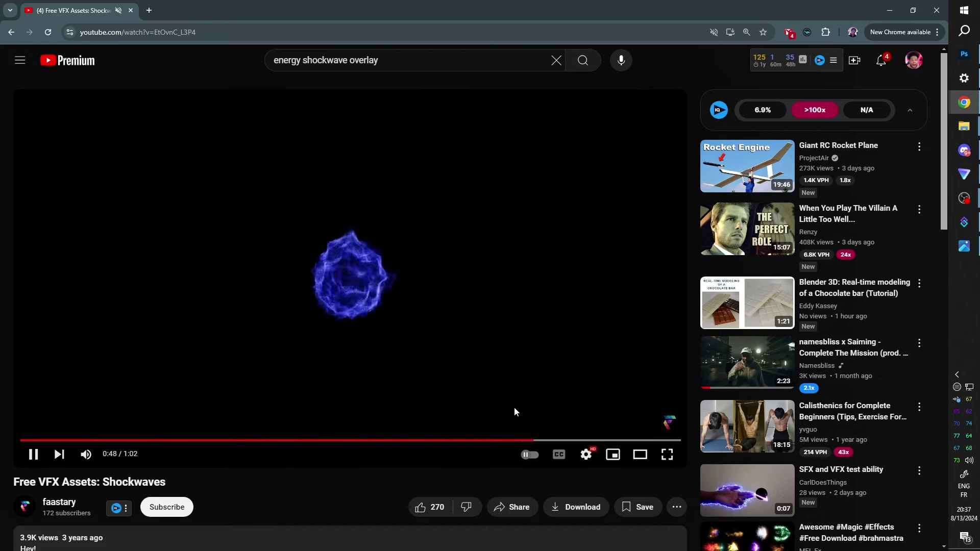
key(alt+Tab)
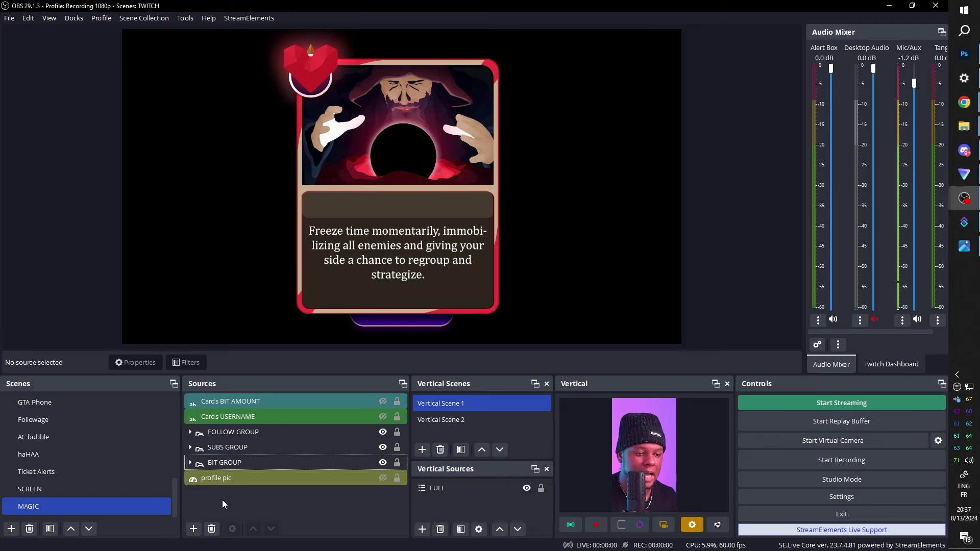
Add a looping media source named SHOCKWAVE that plays blast.mp4, and enlarge and centre it over the canvas
click(193, 529)
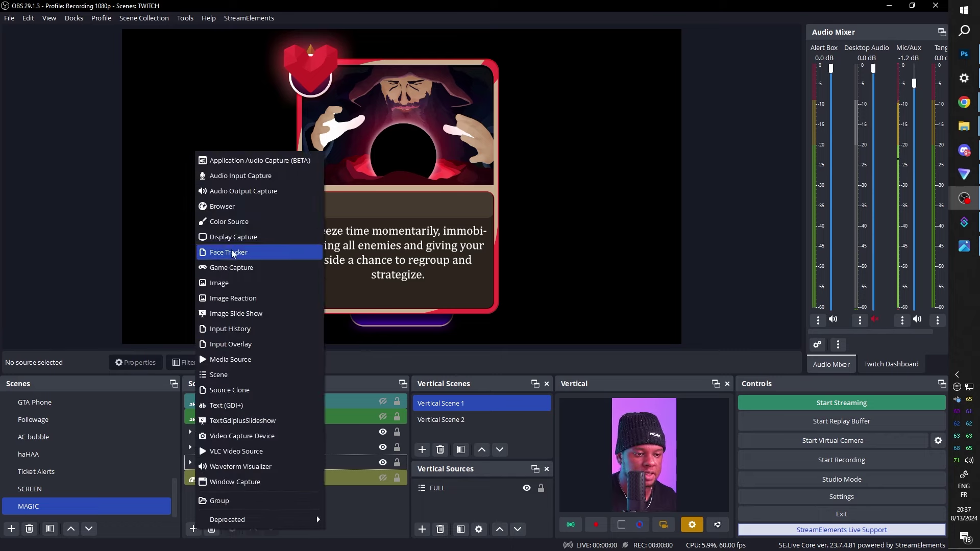
click(240, 363)
text(SHOCKWAVE)
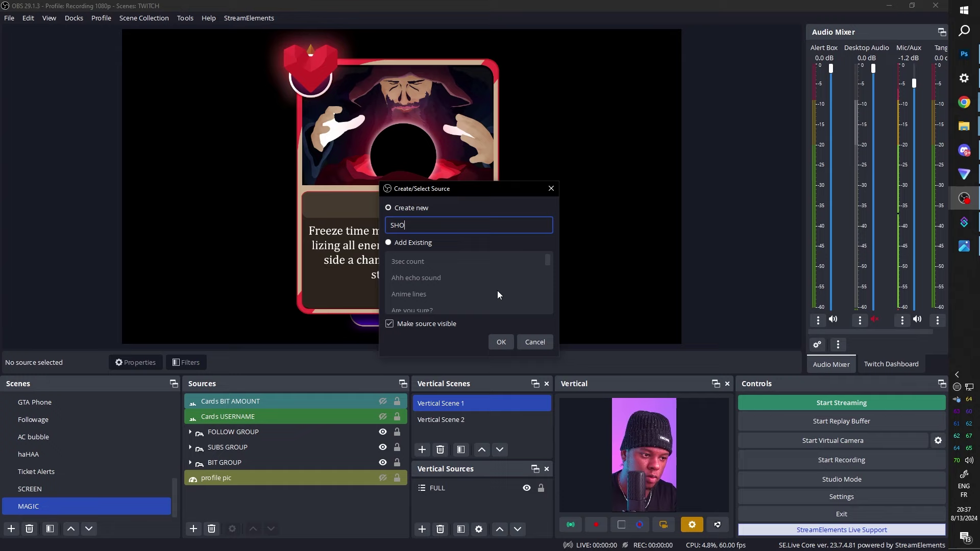
key(Return)
click(687, 296)
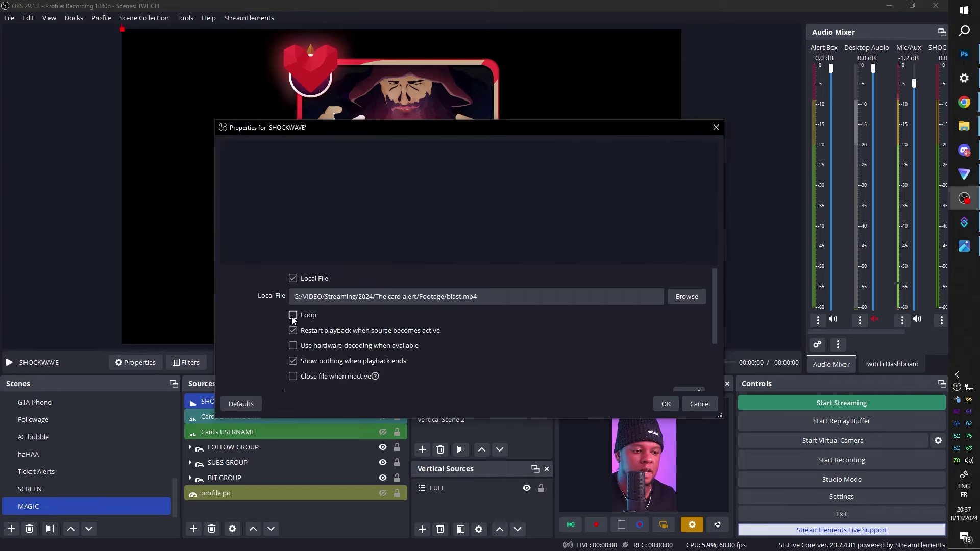
click(666, 404)
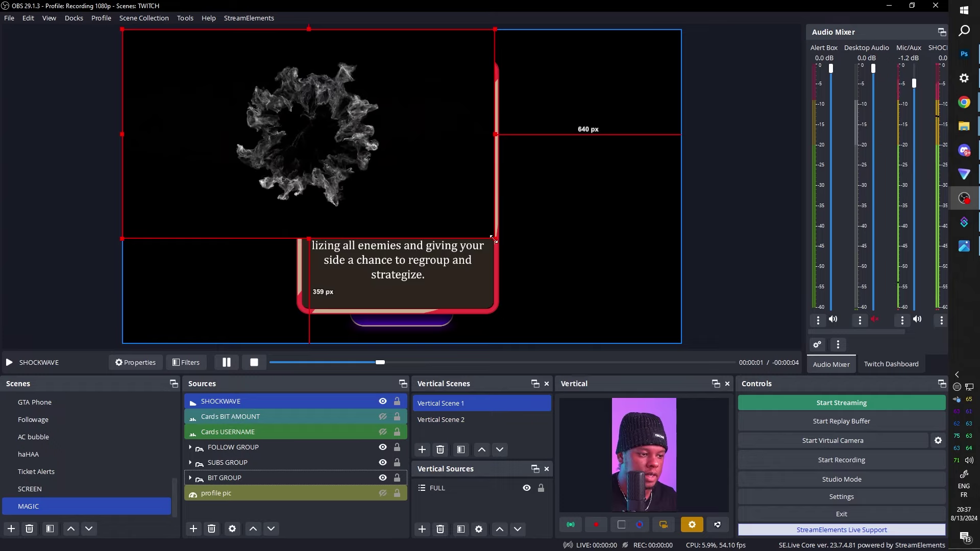
drag(494, 239, 758, 332)
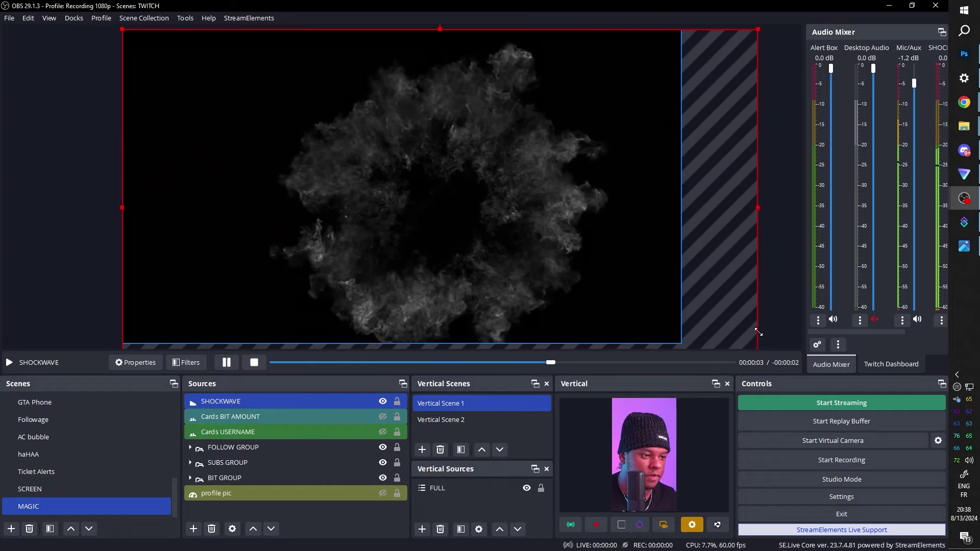
drag(453, 212, 412, 207)
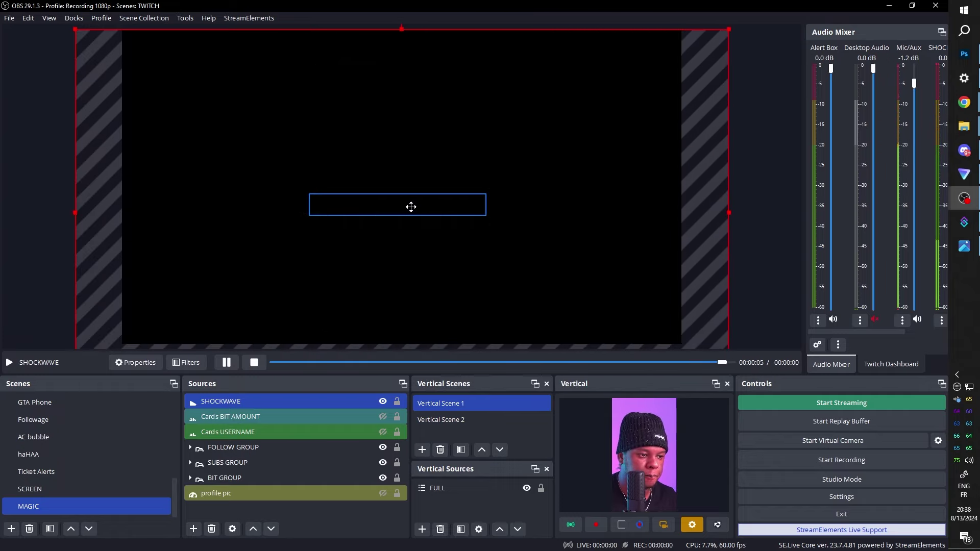
Try blending the SHOCKWAVE source over the cards with a different blending mode, and restore its original mode
right_click(221, 403)
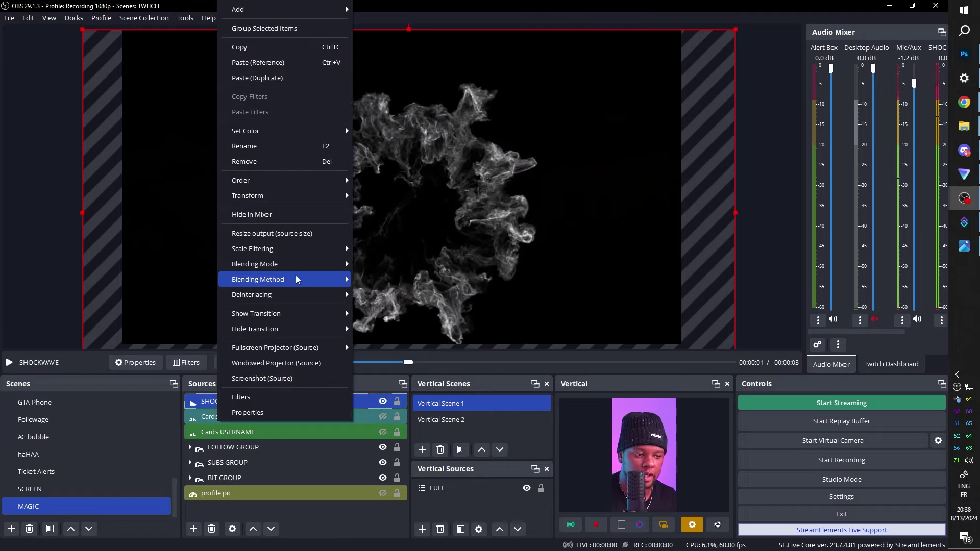
mouse_move(296, 264)
click(375, 278)
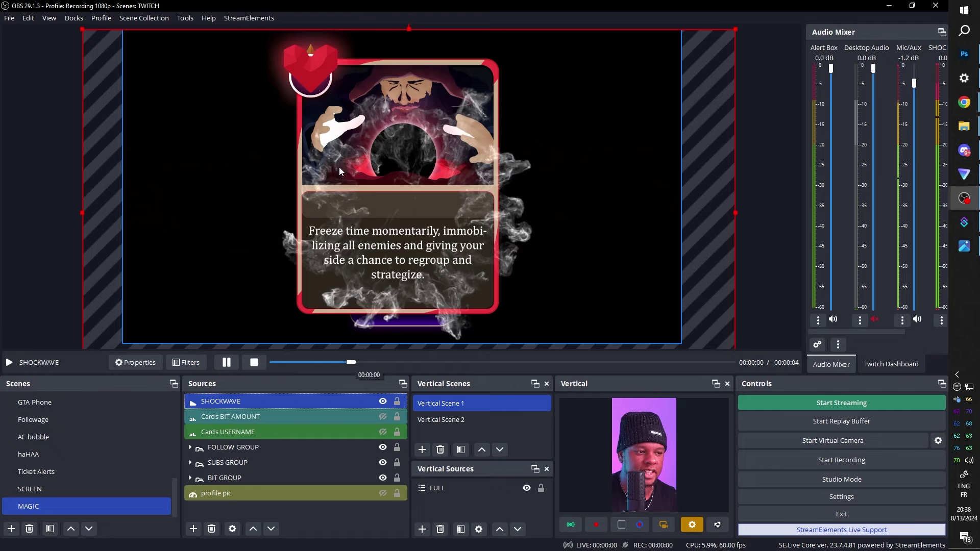
right_click(235, 403)
click(284, 361)
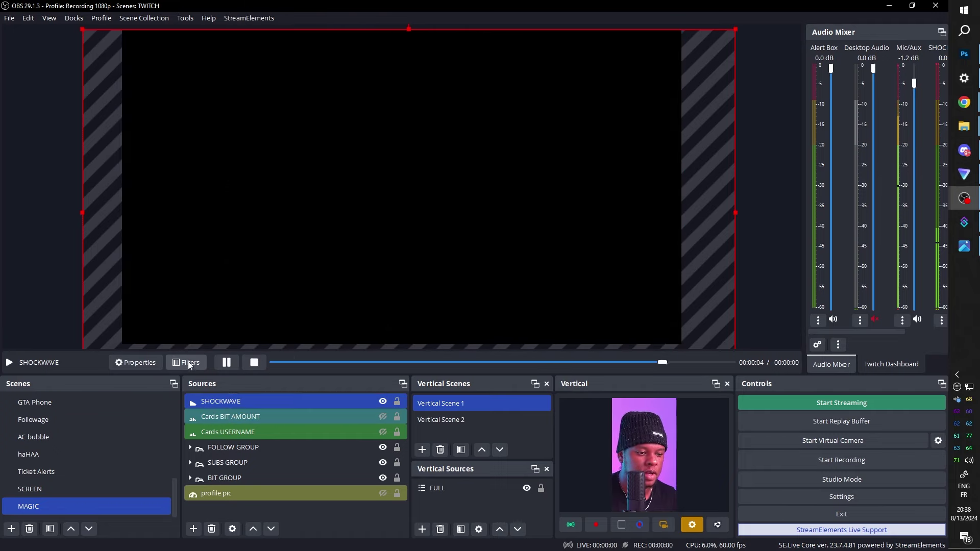
Add a Color Key filter to the SHOCKWAVE source
click(188, 361)
click(263, 447)
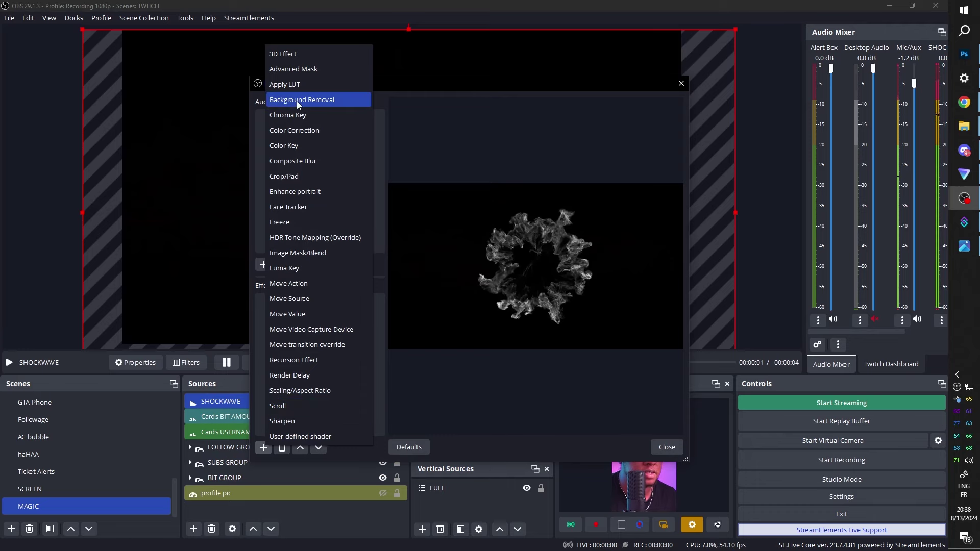
click(296, 146)
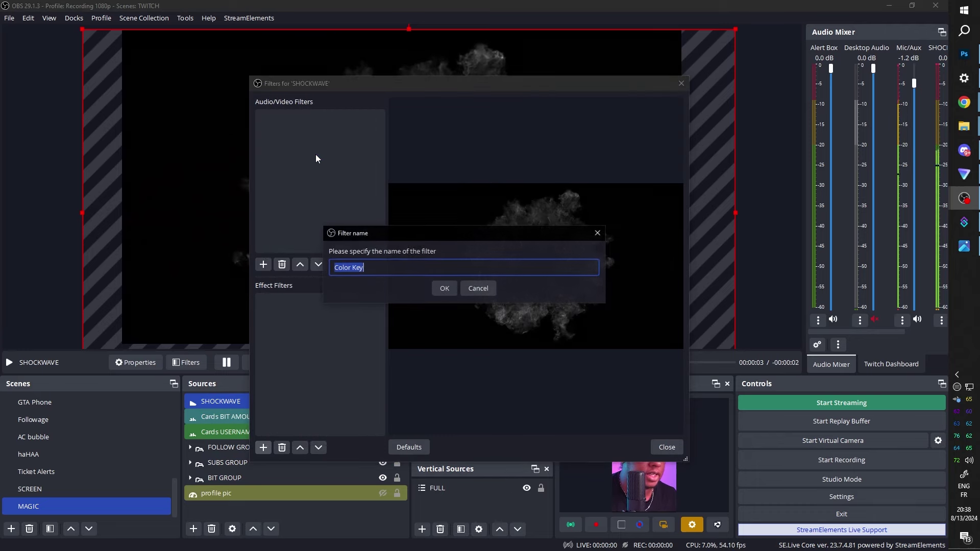
key(Return)
Key out the custom color #000000 in the Color Key filter, with similarity 194 and smoothness 7
click(605, 237)
click(497, 290)
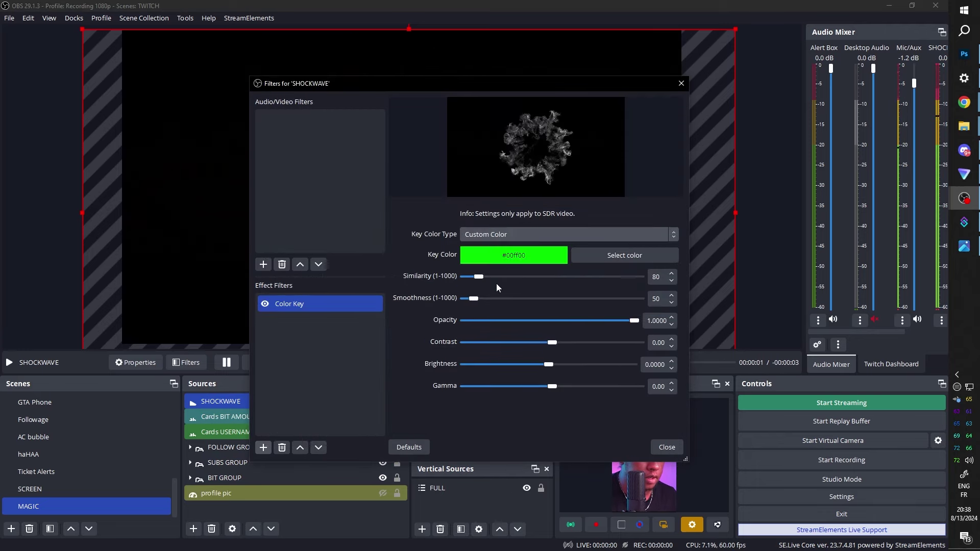
click(606, 257)
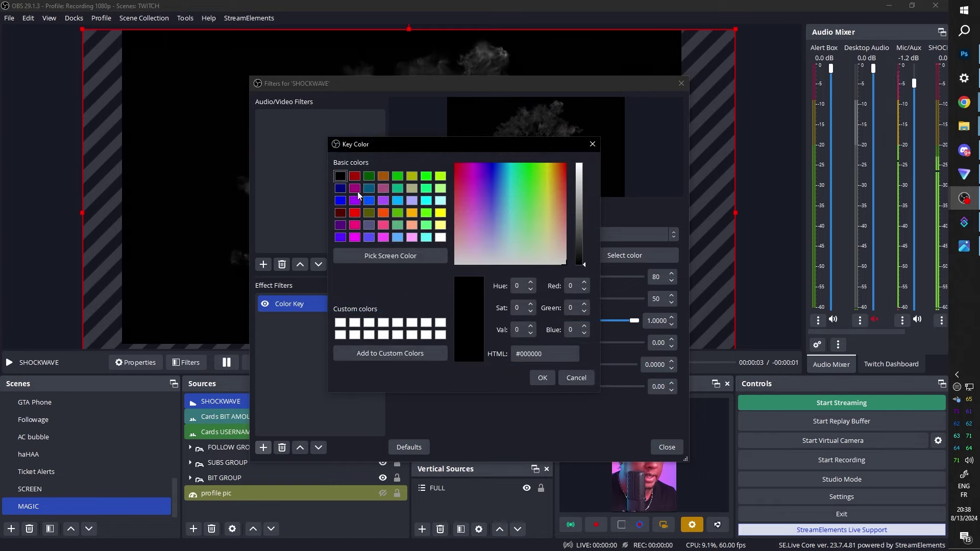
click(545, 381)
drag(455, 81, 138, 152)
drag(167, 344, 196, 346)
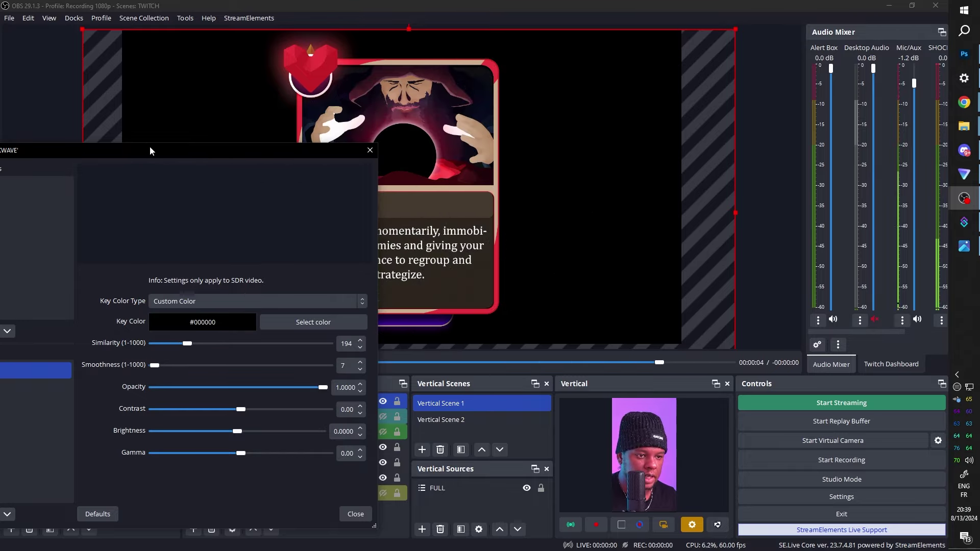
Add a Color Correction filter to SHOCKWAVE with gamma 0.02, contrast 1.95 and brightness 0.1003
drag(149, 149, 736, 76)
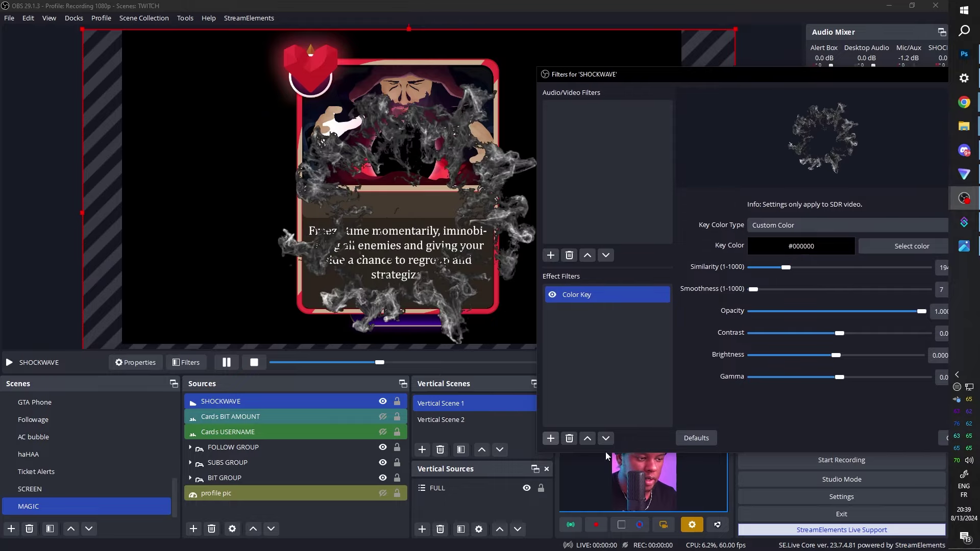
click(550, 439)
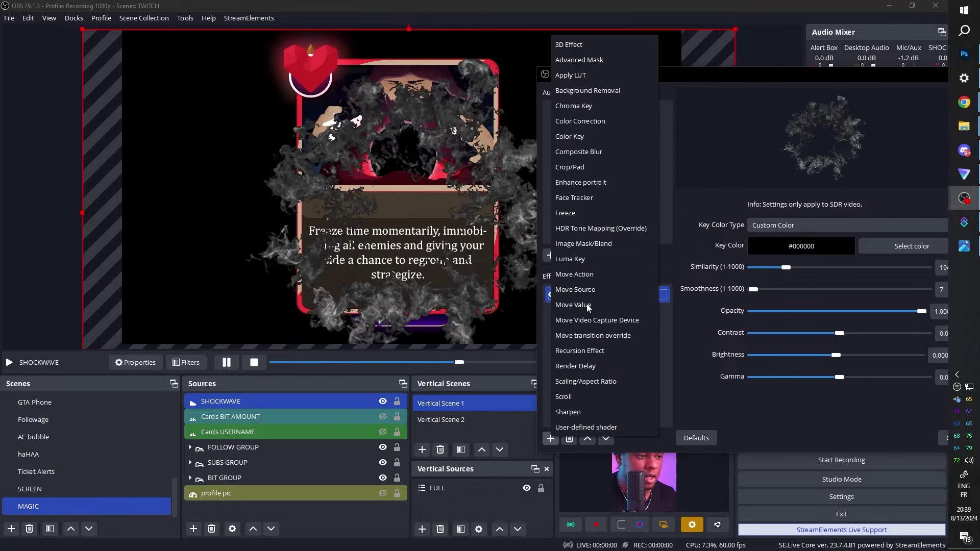
click(580, 121)
click(731, 279)
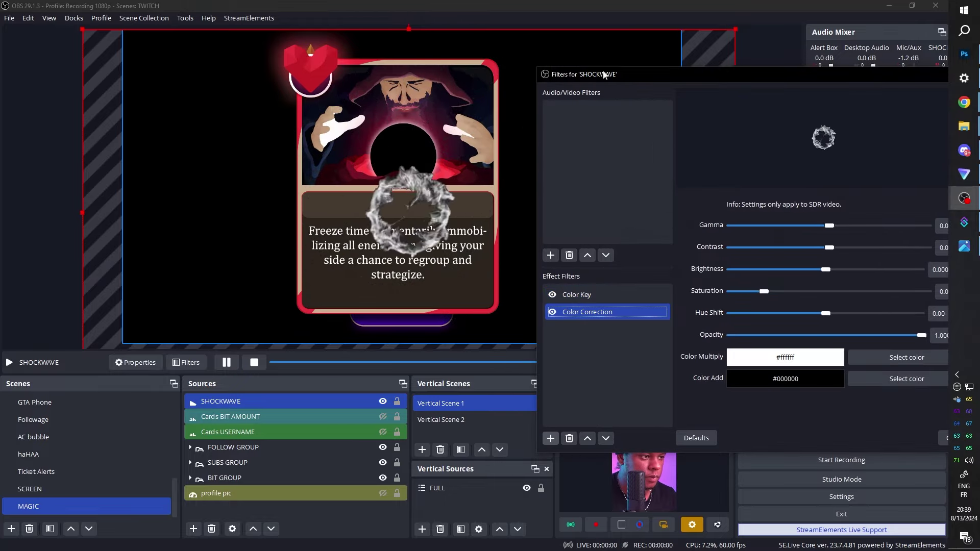
drag(623, 73, 590, 50)
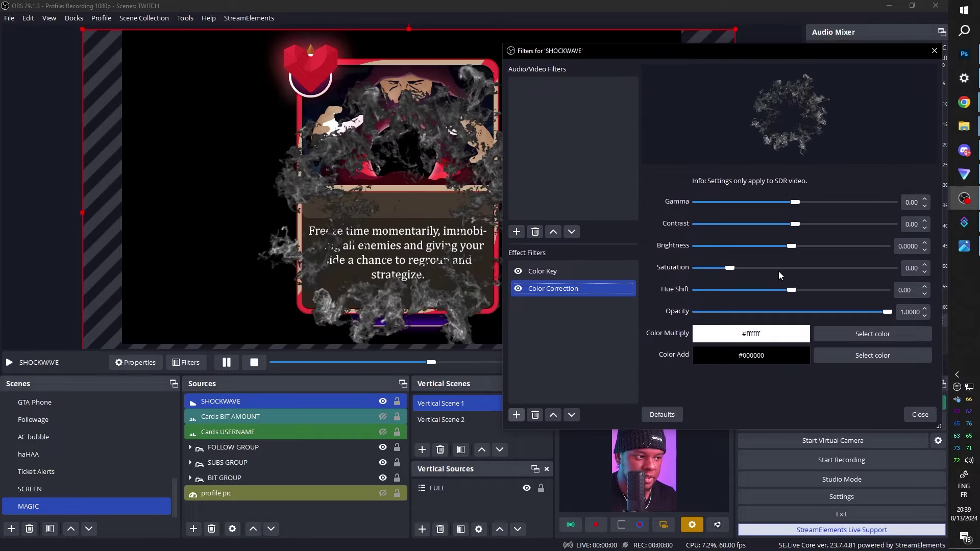
drag(792, 246, 841, 225)
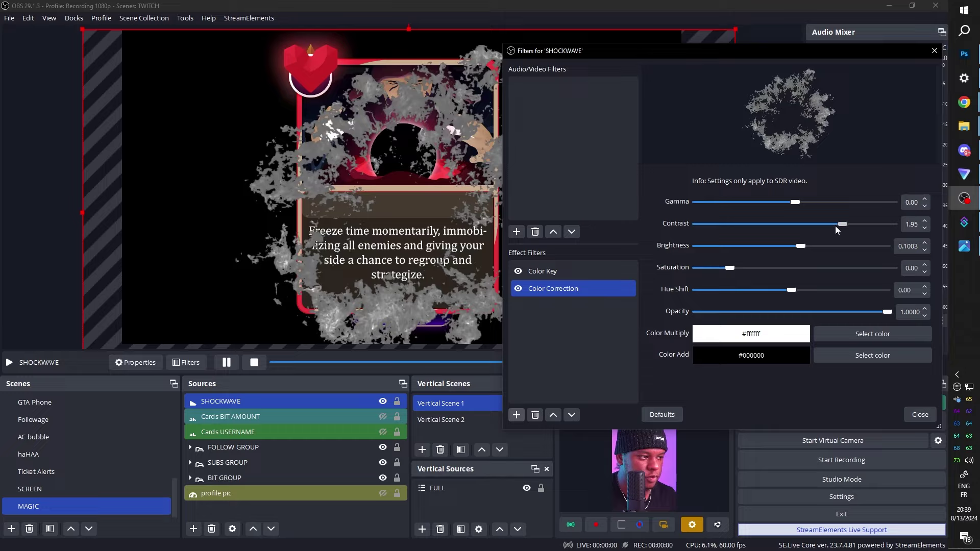
drag(795, 202, 795, 205)
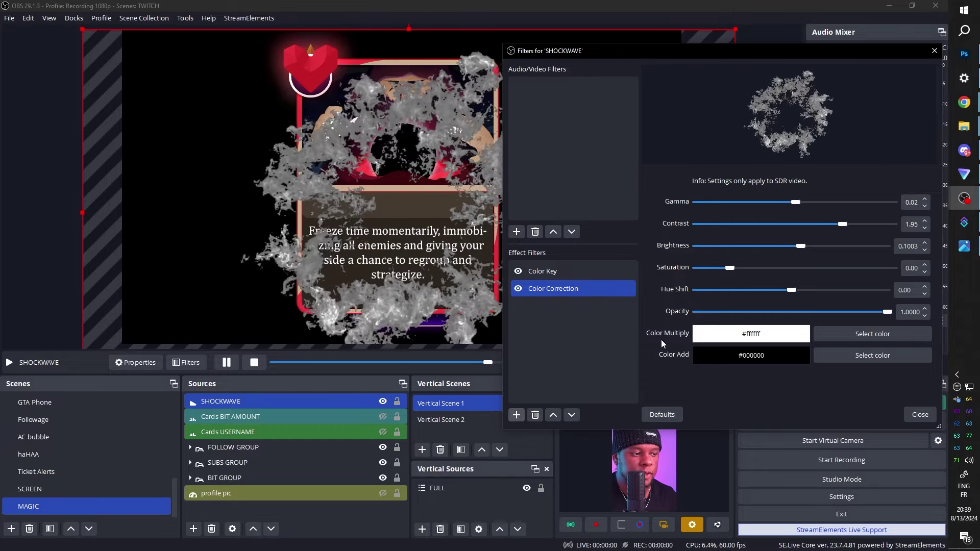
Tint the shockwave purple by setting Color Multiply to #a100ff, and close the filters
click(843, 337)
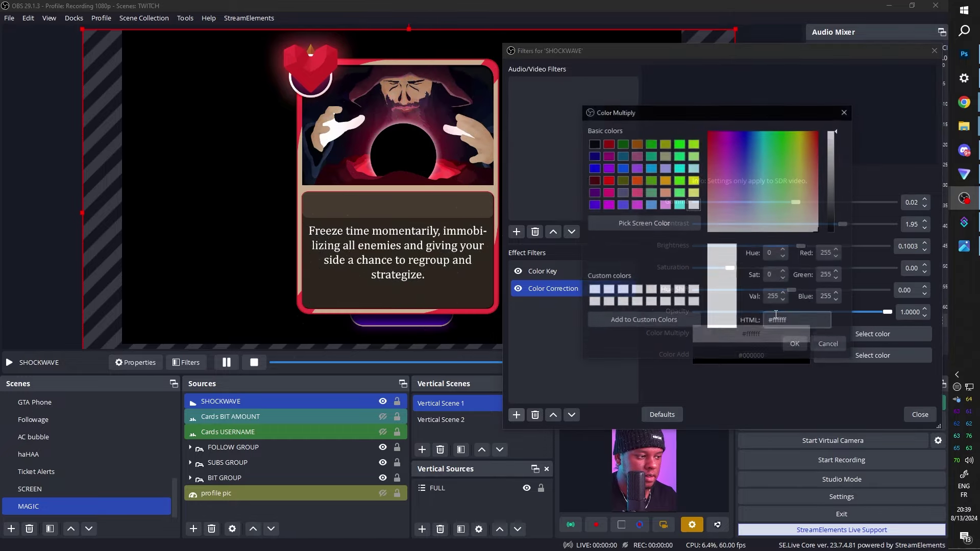
click(637, 168)
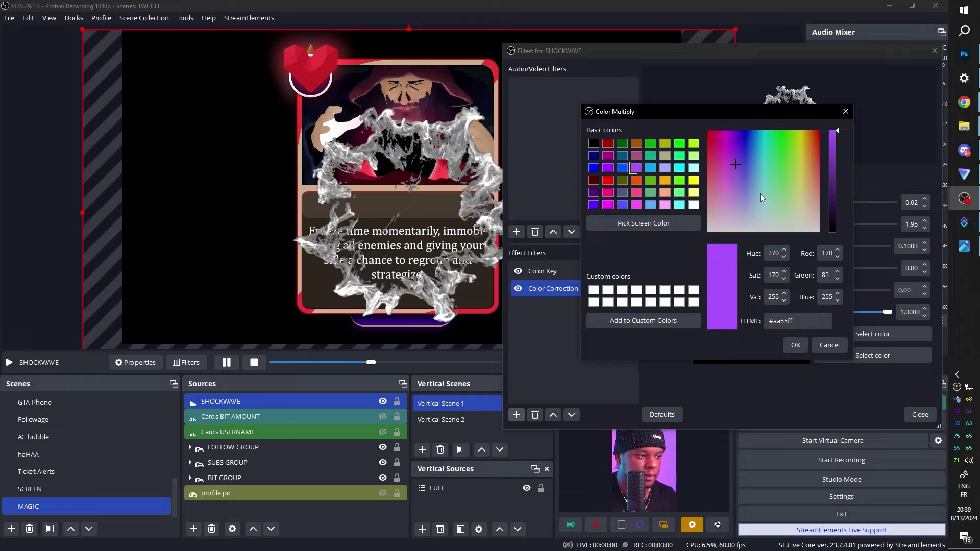
click(734, 133)
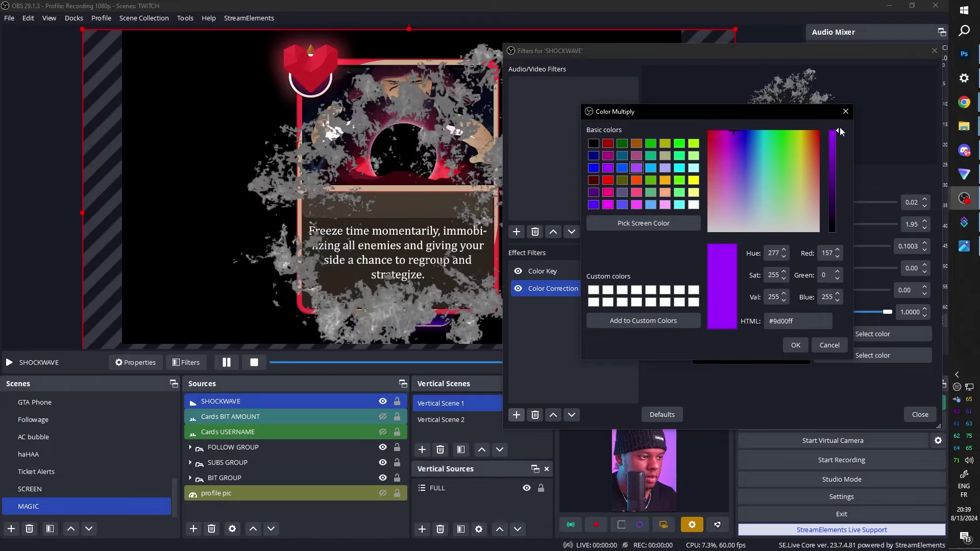
click(679, 204)
click(636, 169)
click(733, 131)
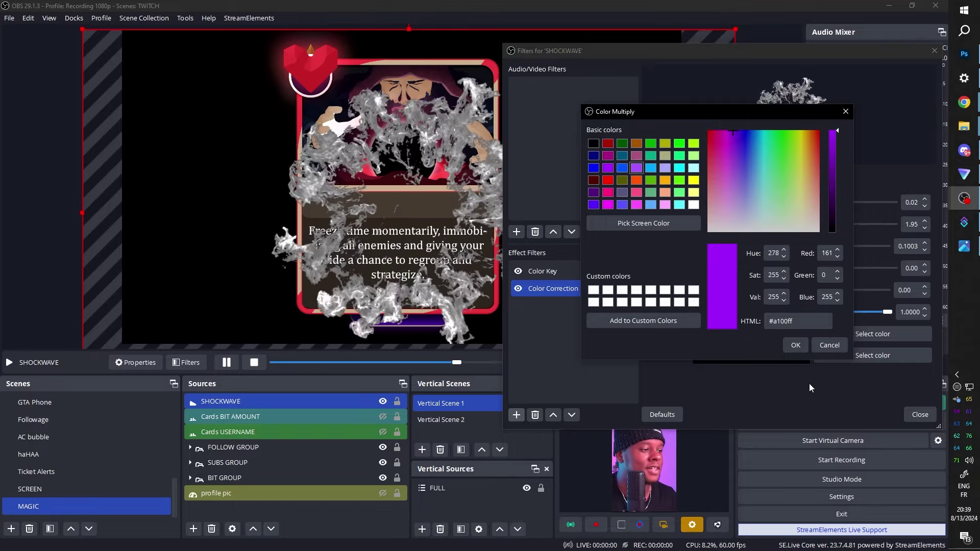
click(797, 346)
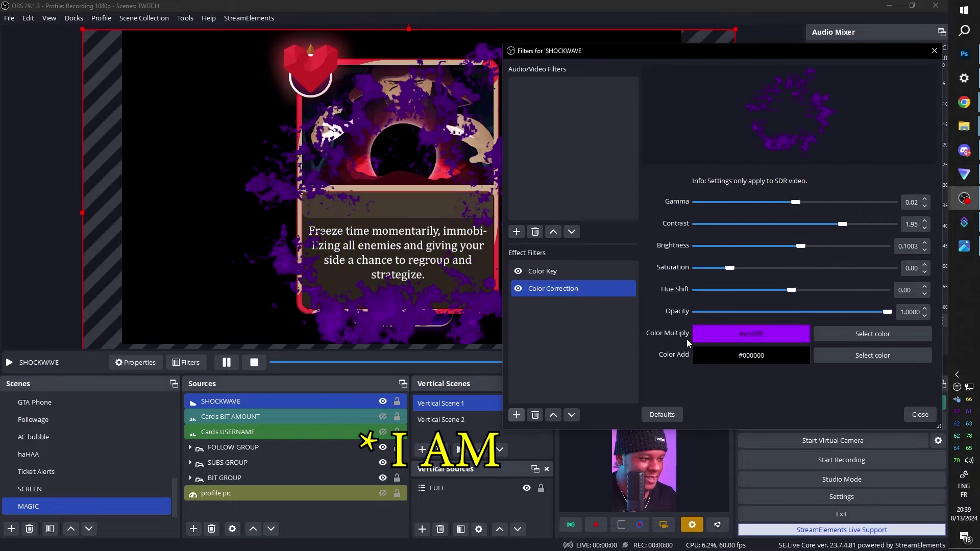
click(920, 414)
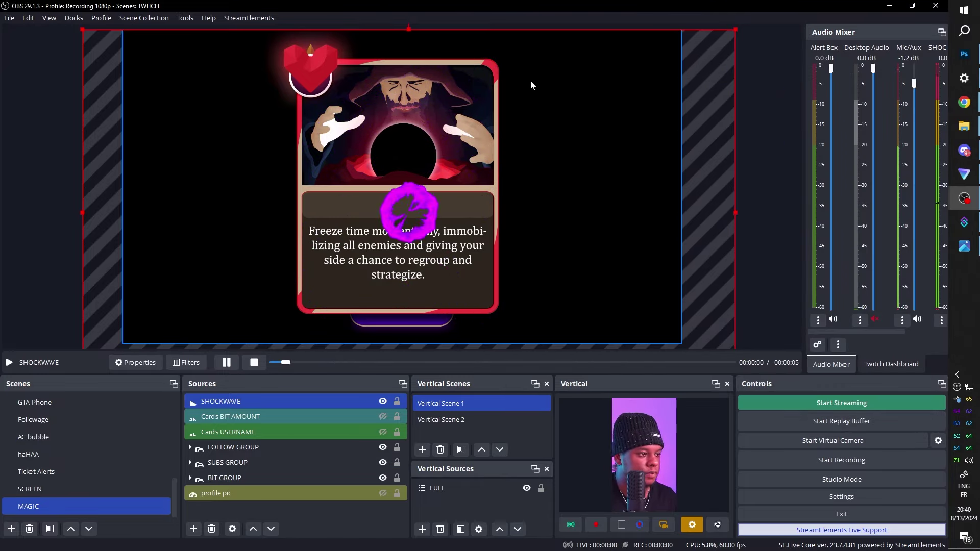
Enlarge the SHOCKWAVE source beyond the canvas edges and mute its audio
drag(734, 30, 804, 5)
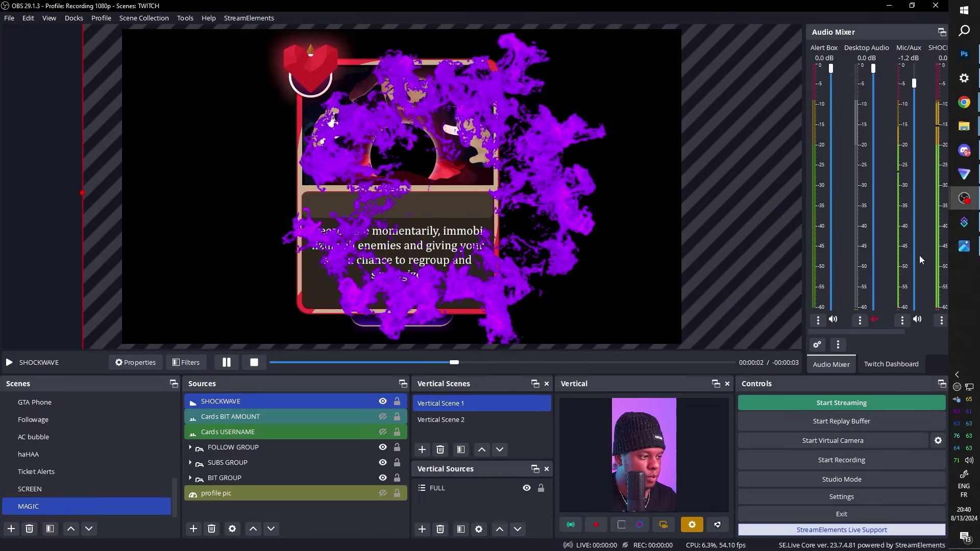
drag(862, 332, 897, 337)
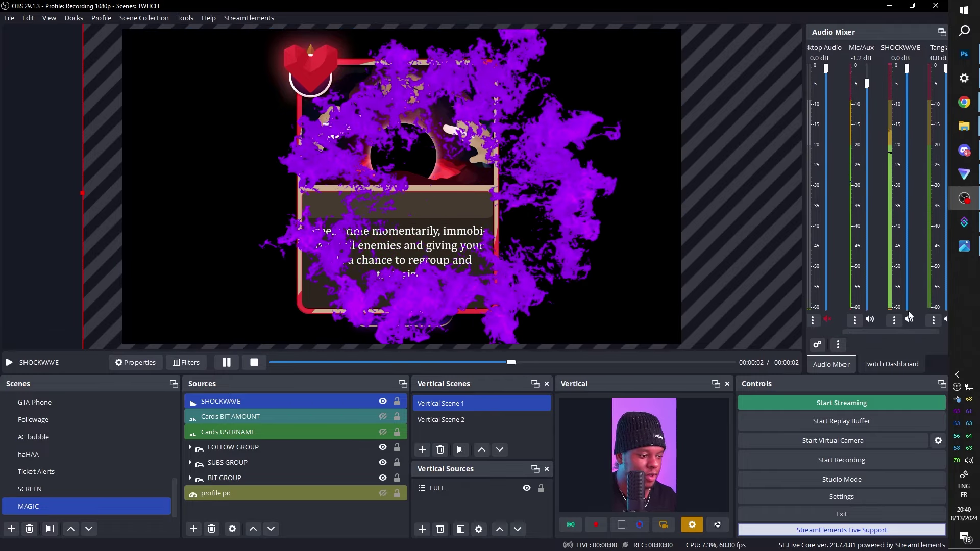
scroll(891, 332, left, 3)
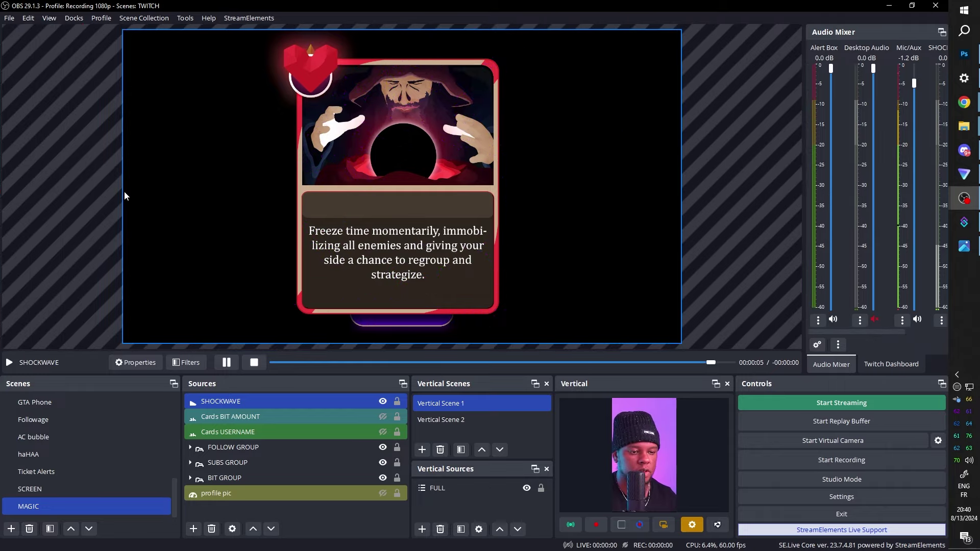
Move SHOCKWAVE below profile pic in the source order and place it behind the card's left half
drag(232, 401, 226, 507)
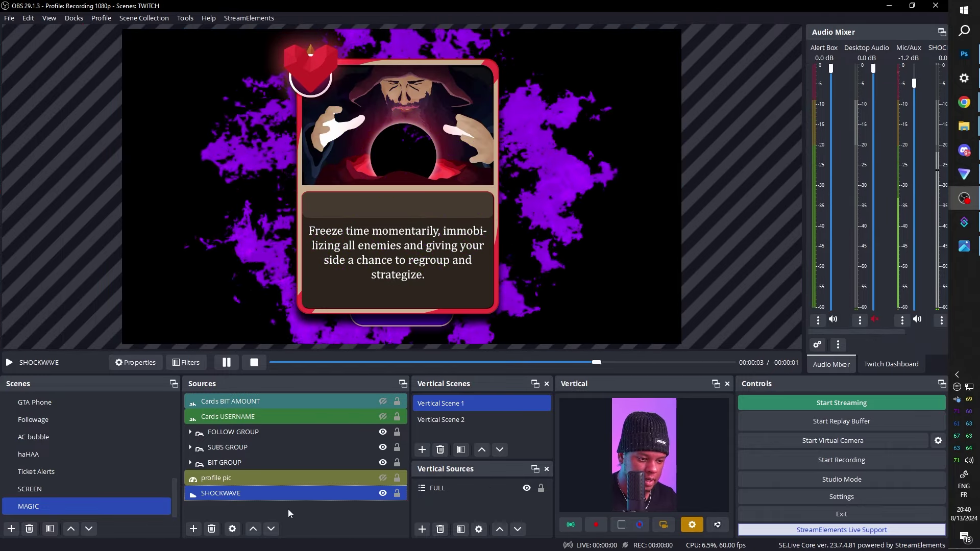
drag(276, 269, 272, 270)
Paste a reference copy of SHOCKWAVE, order it beneath the other sources and shift it behind the card's right half
right_click(223, 494)
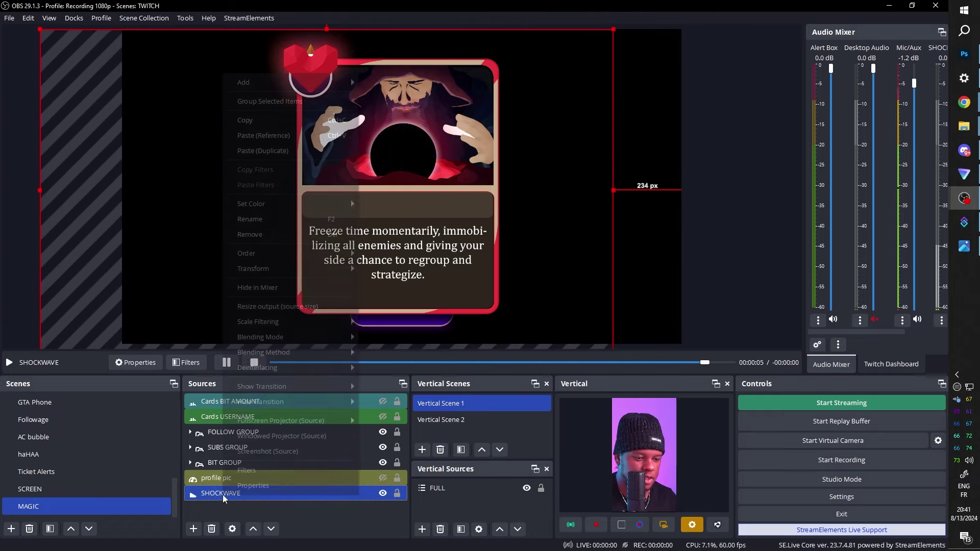
click(249, 128)
right_click(244, 503)
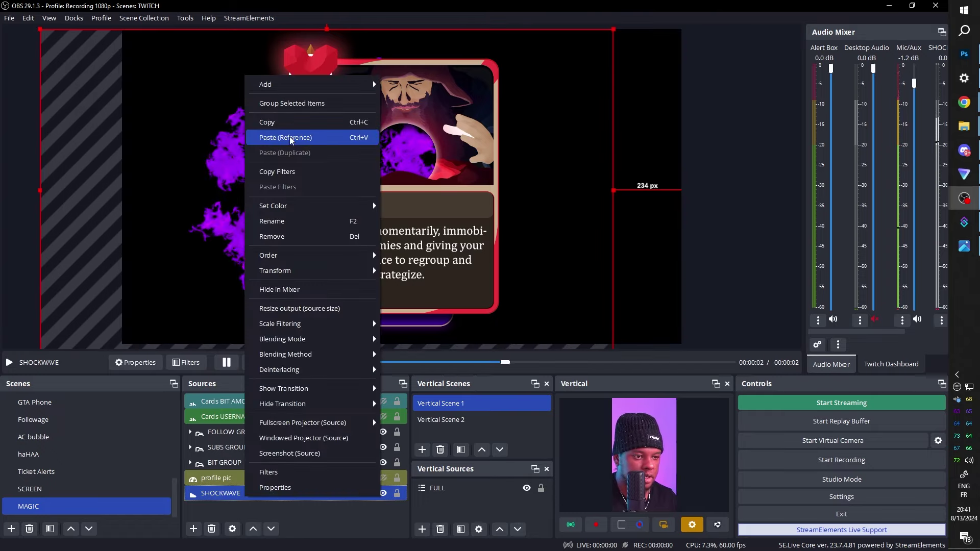
click(290, 136)
drag(228, 405, 231, 503)
drag(236, 237, 366, 235)
Group the two SHOCKWAVE sources and name the group shock group
ctrl+click(255, 508)
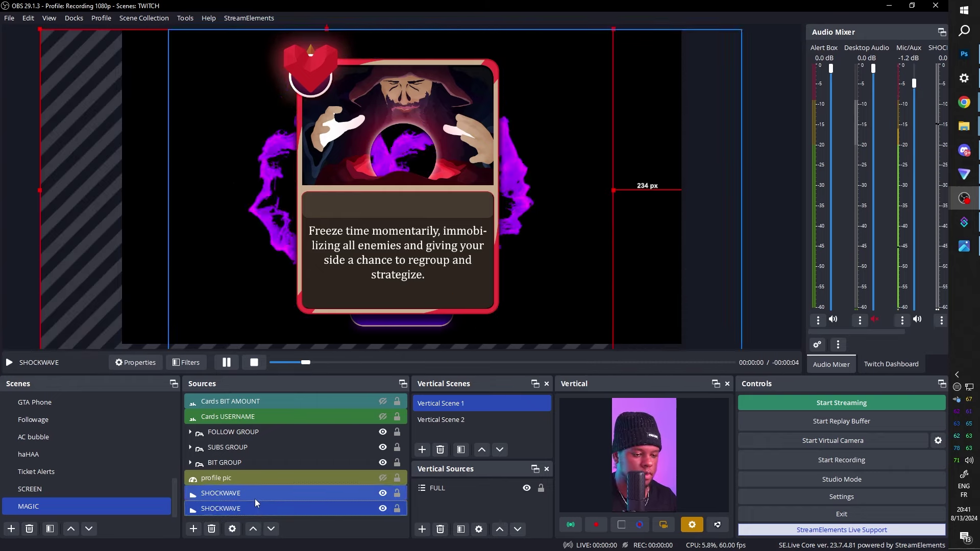
right_click(255, 499)
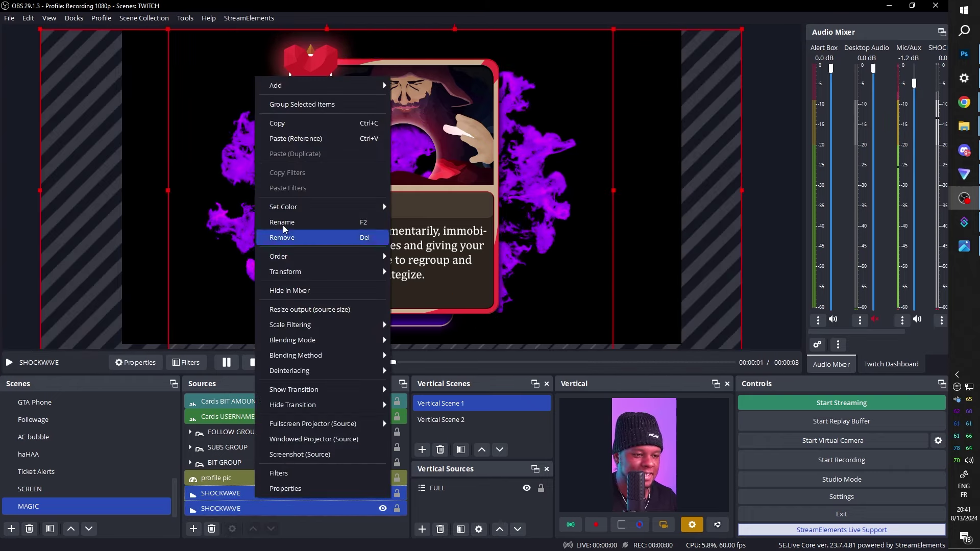
click(298, 104)
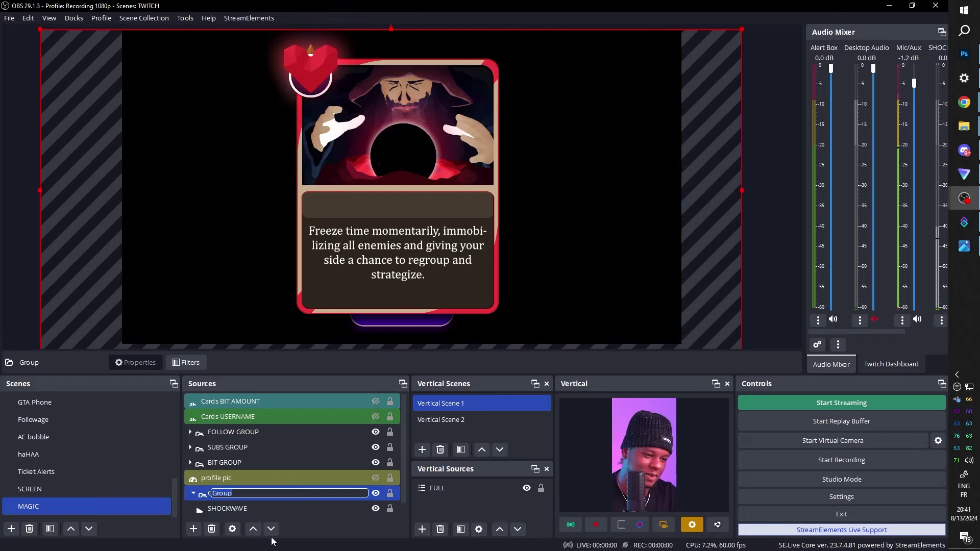
text(shock group)
key(Return)
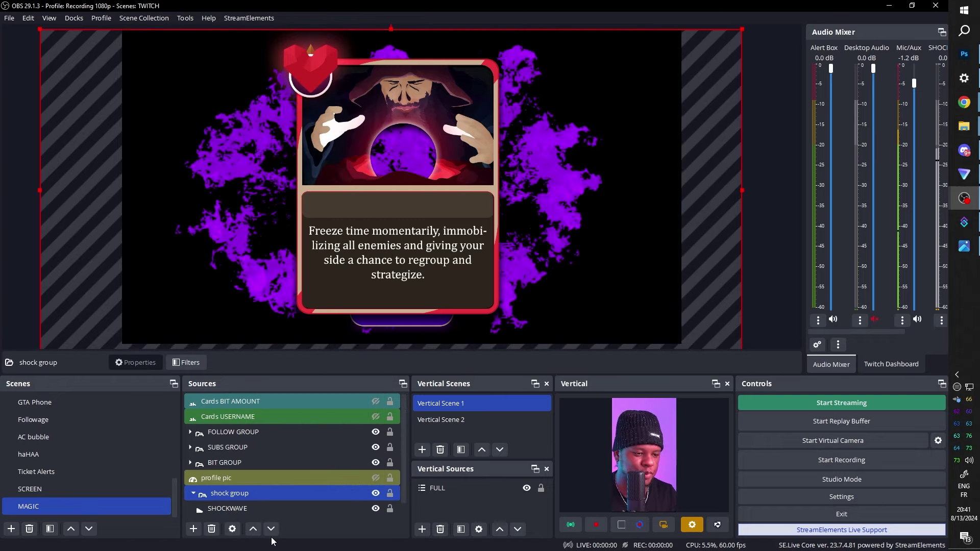
Turn off looping in the properties of both SHOCKWAVE sources inside shock group
scroll(255, 485, down, 1)
double_click(227, 493)
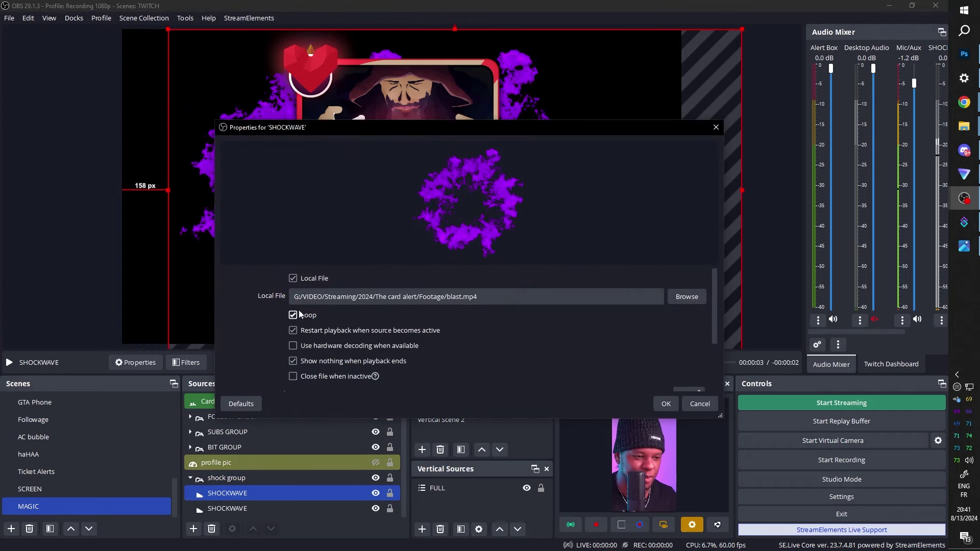
click(293, 315)
click(666, 404)
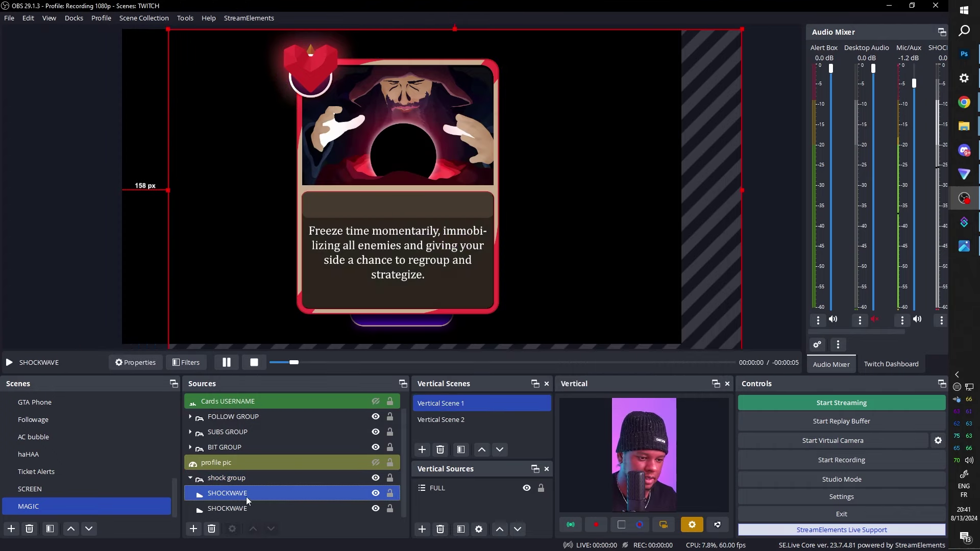
double_click(224, 507)
click(293, 315)
key(Return)
Collapse shock group, play its effect once by showing it, and leave the group hidden
click(376, 478)
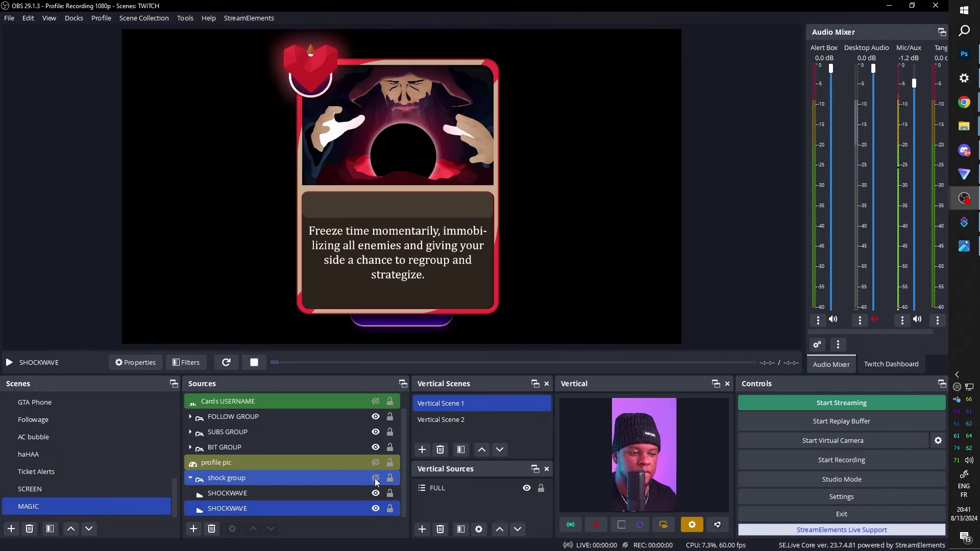
click(190, 478)
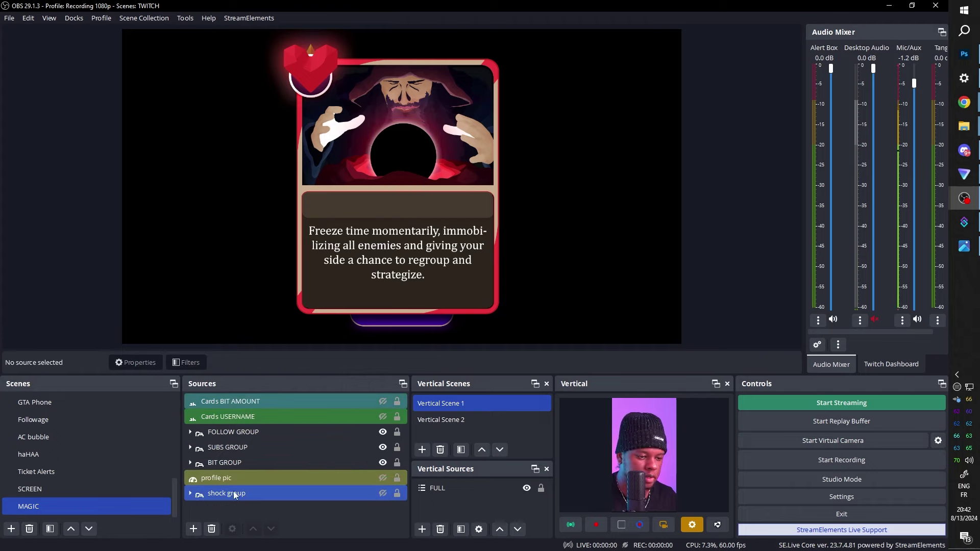
click(383, 493)
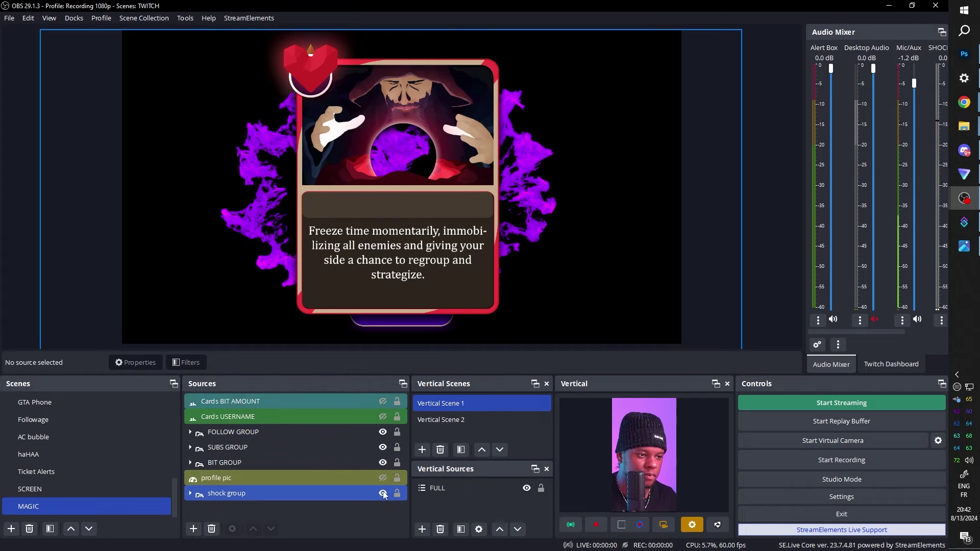
click(383, 493)
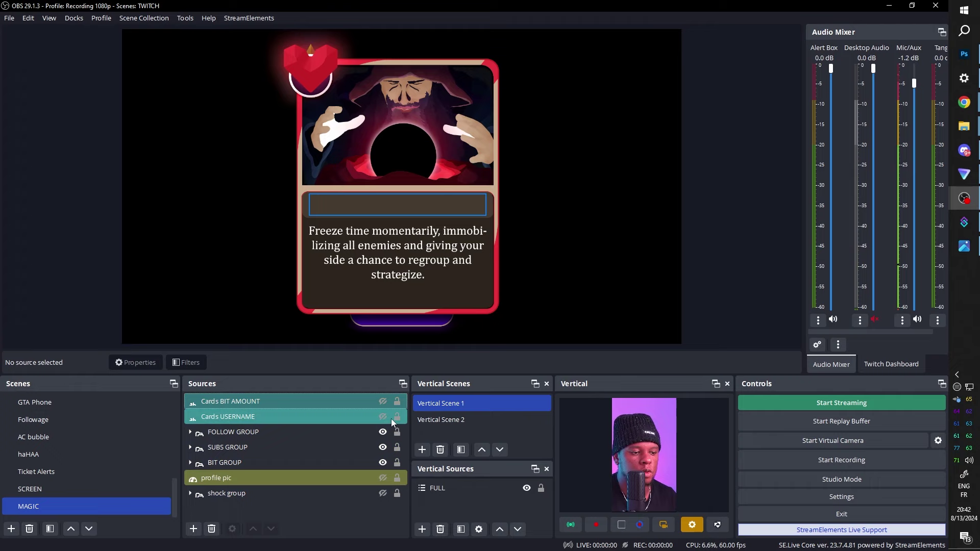
Preview the bit amount, username and profile pic on the card, and hide them along with SUBS GROUP and FOLLOW GROUP
click(383, 417)
click(383, 401)
click(383, 477)
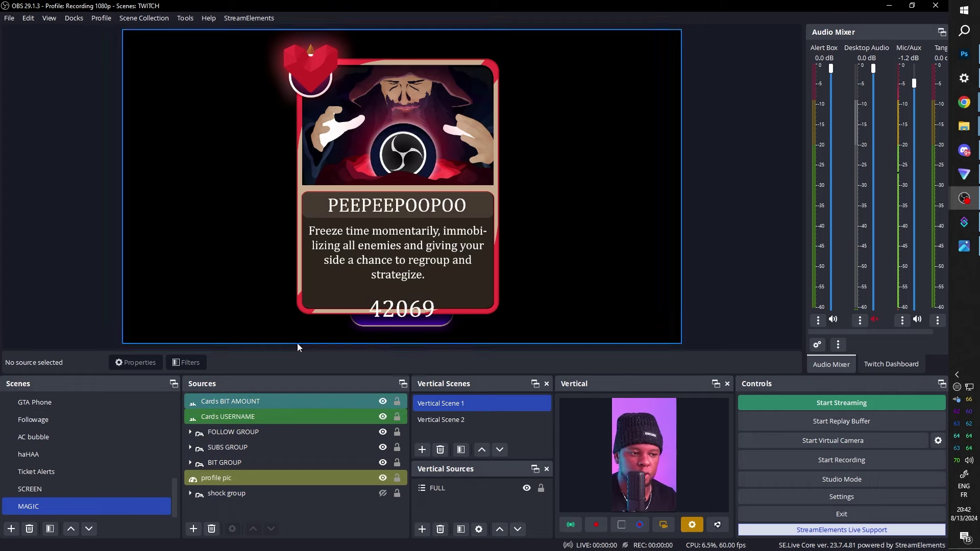
click(383, 401)
click(383, 417)
click(382, 478)
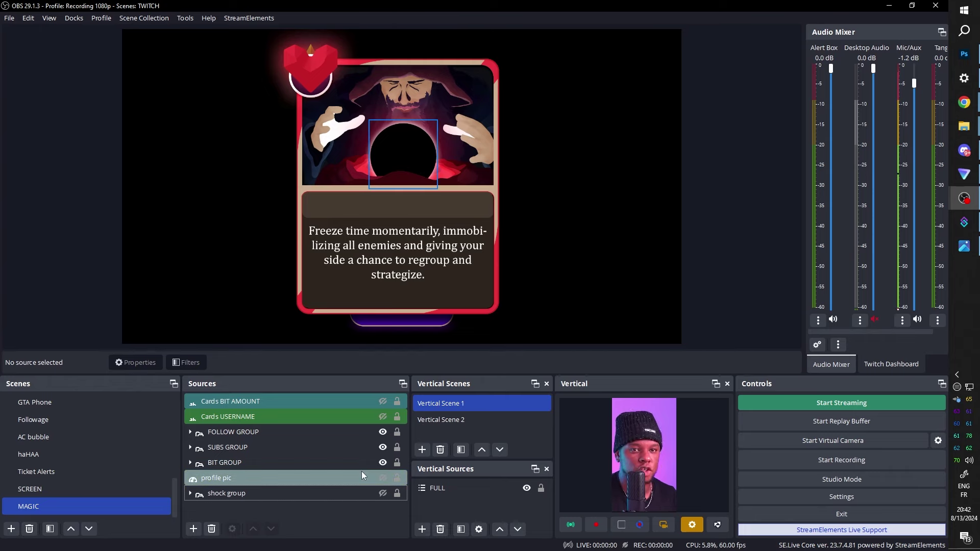
click(383, 447)
click(383, 432)
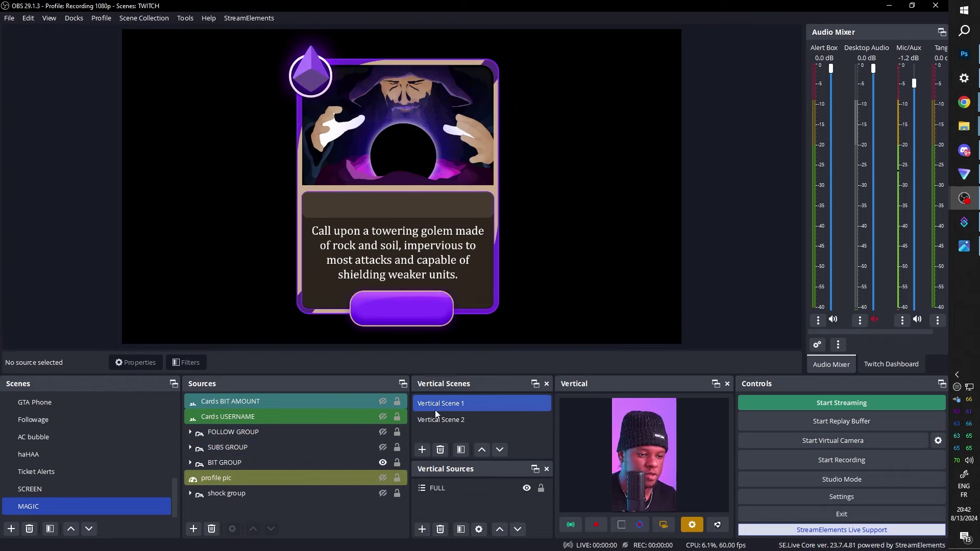
Switch to Streamer.bot and add an action named Cards Bit Alert in a new CARDS group
click(965, 223)
drag(326, 102, 366, 52)
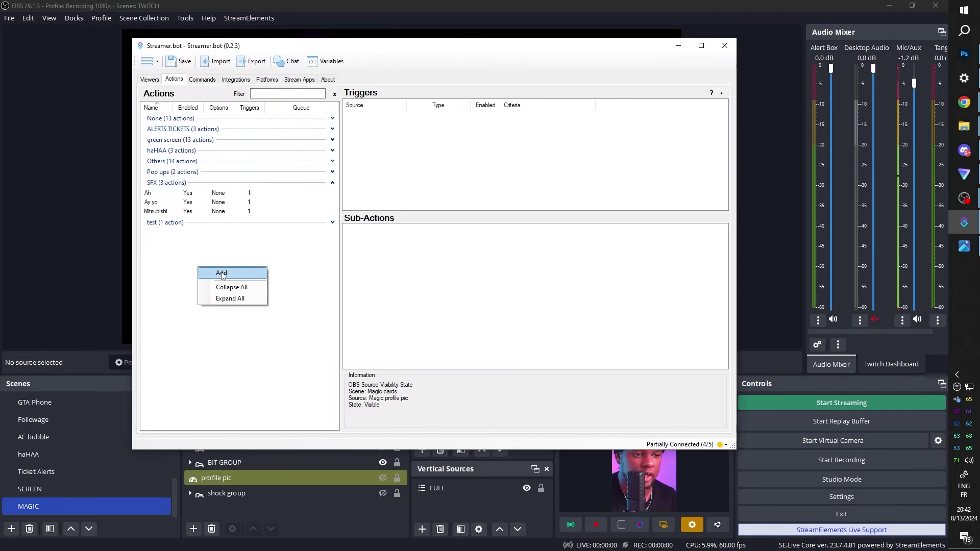
click(222, 274)
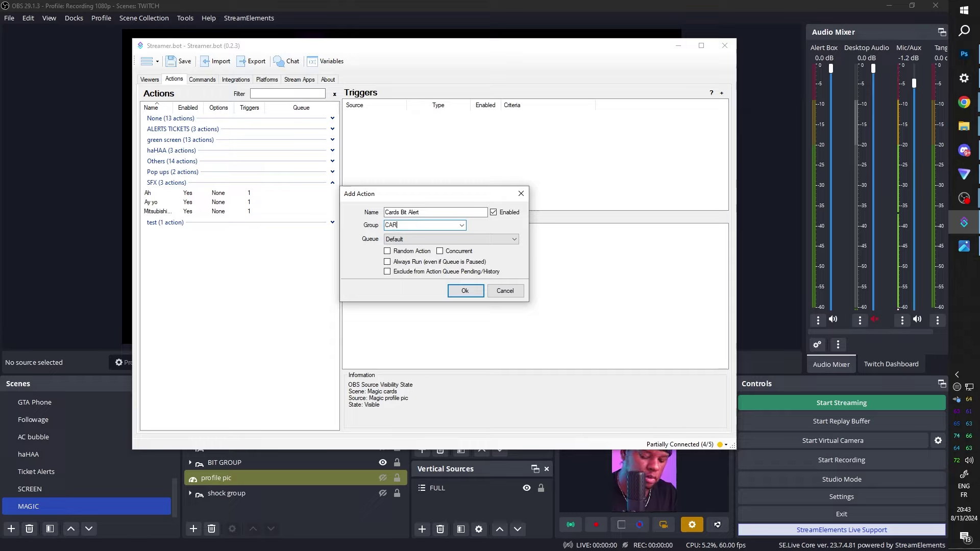
key(Return)
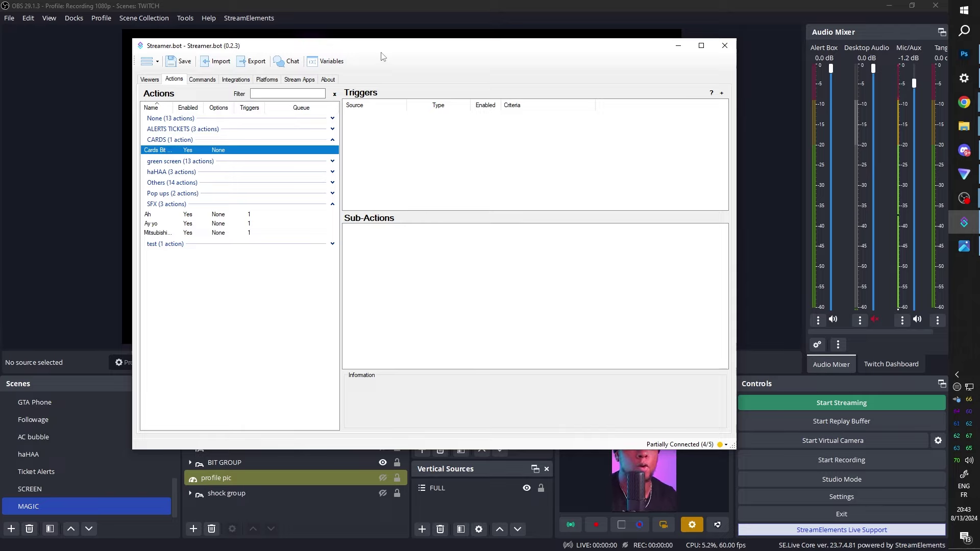
drag(387, 49, 335, 74)
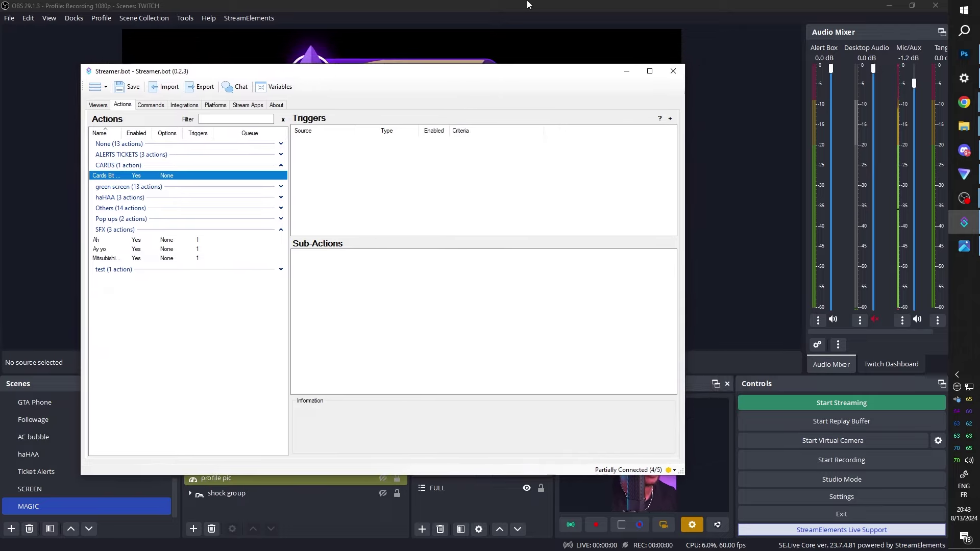
Return to OBS Studio and move the bit card off the canvas with the MAGIC scene's BITS OUT filter
click(407, 9)
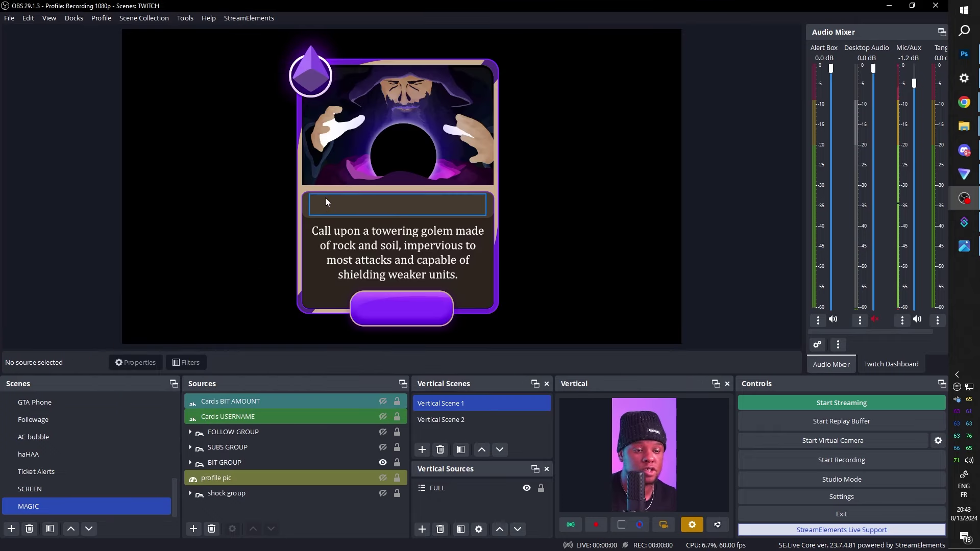
right_click(47, 506)
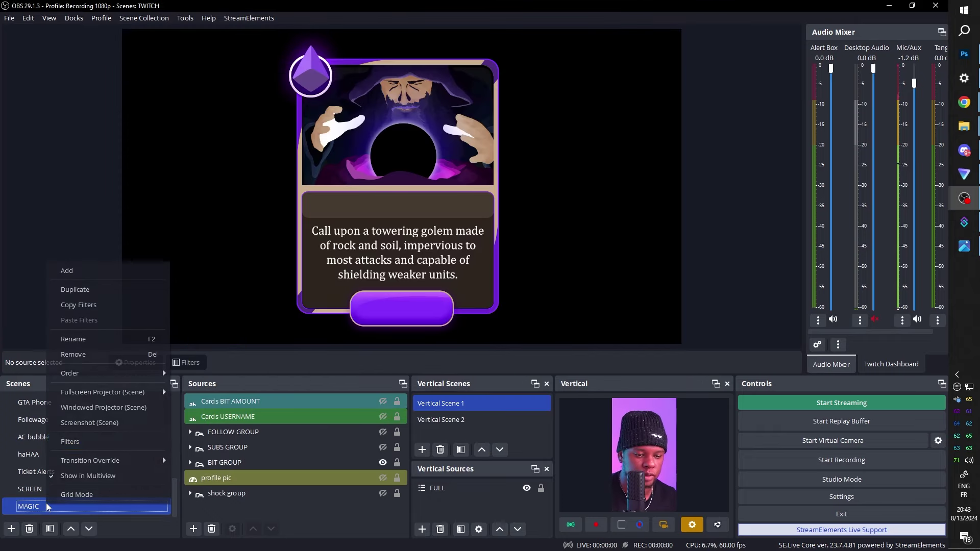
click(64, 441)
drag(354, 93, 360, 332)
click(543, 136)
key(Up)
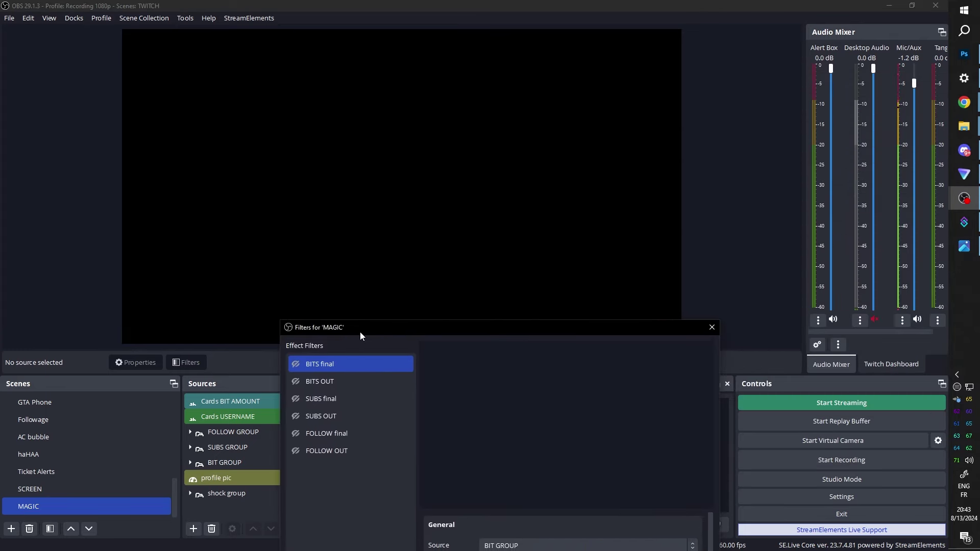
drag(425, 329, 617, 87)
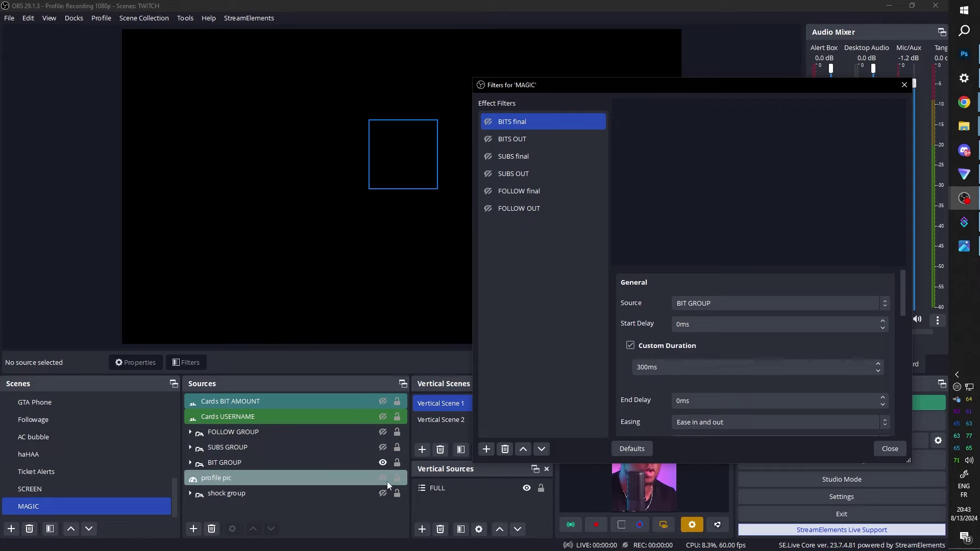
drag(619, 87, 303, 148)
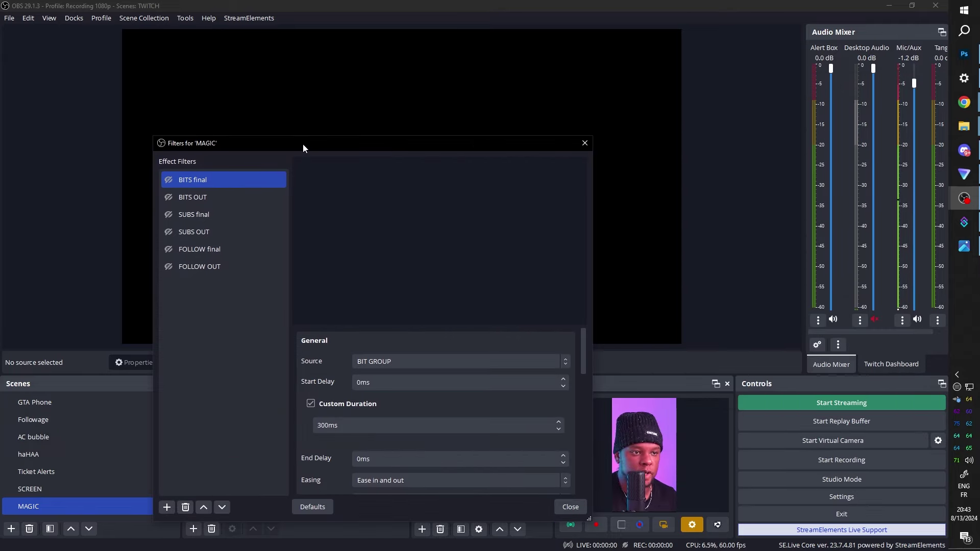
key(alt+Tab)
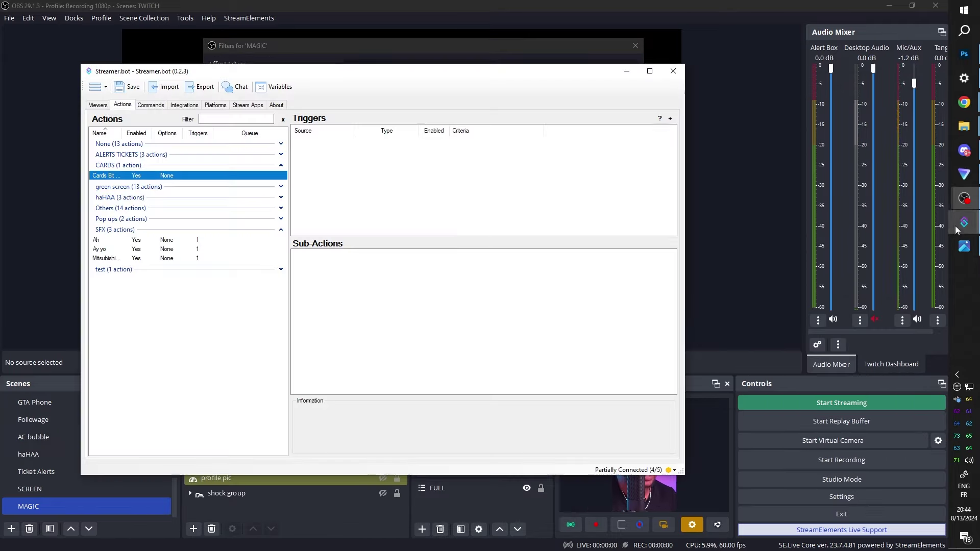
right_click(355, 264)
mouse_move(382, 309)
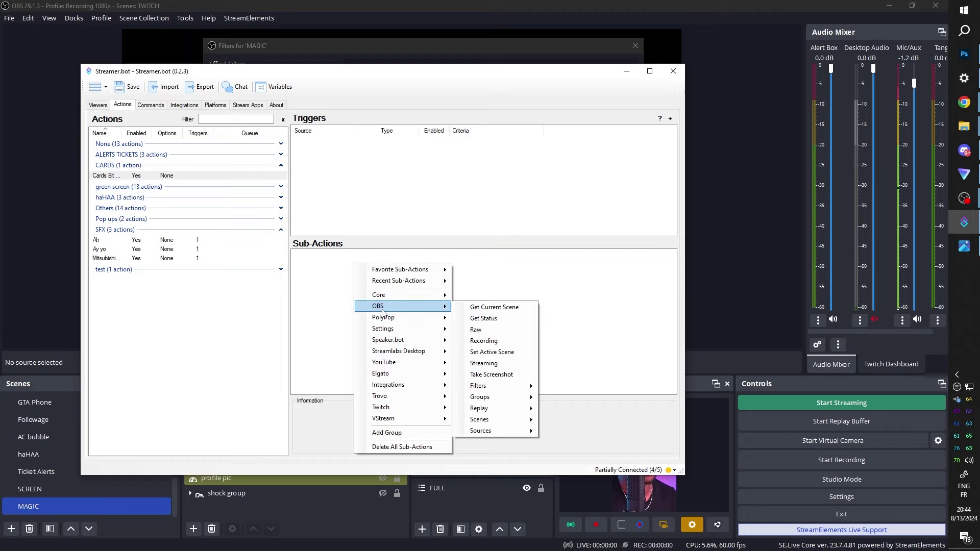
Close the MAGIC filters in OBS Studio and hide CardBIT1 3, CardBIT1 2 and CardBIT1 inside BIT GROUP
click(636, 46)
click(636, 45)
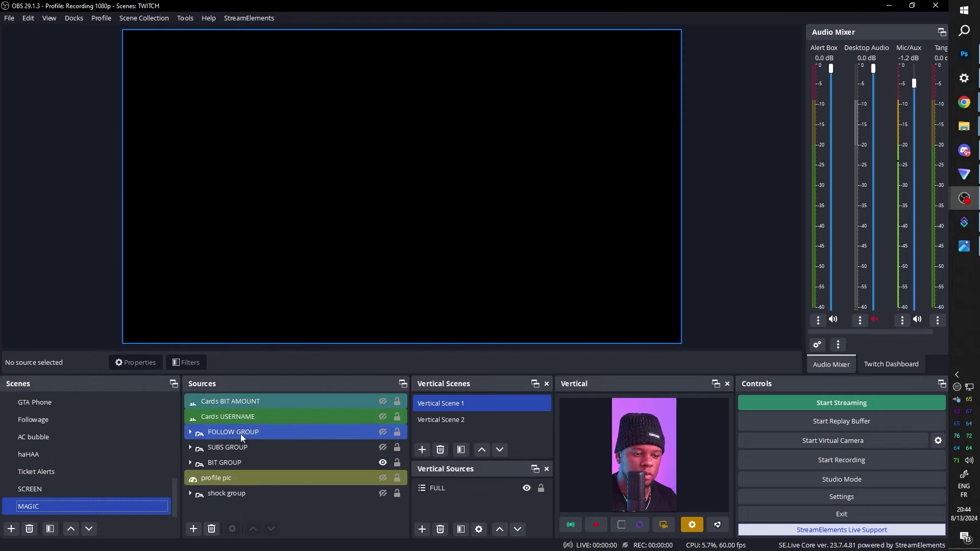
click(188, 464)
click(191, 464)
scroll(271, 437, down, 1)
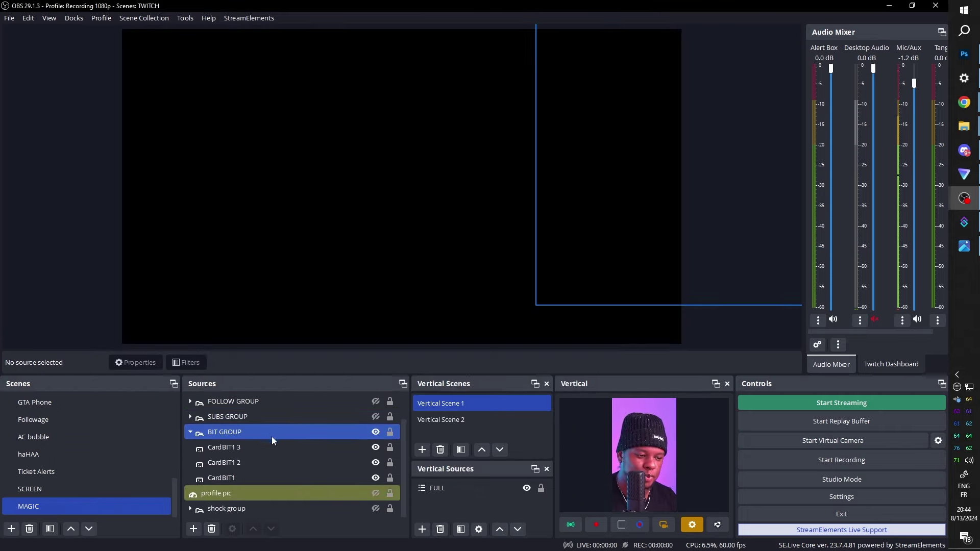
click(257, 449)
click(367, 461)
click(371, 451)
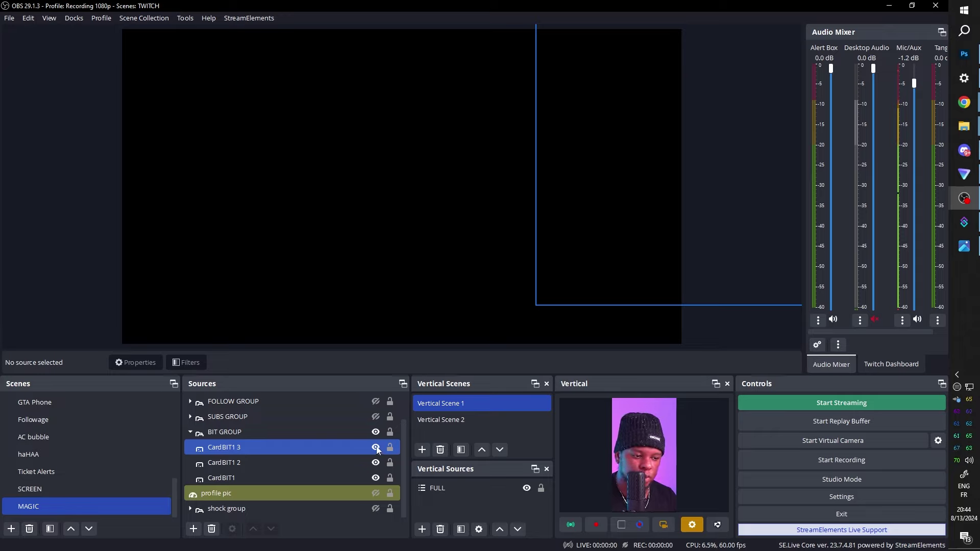
click(377, 448)
click(375, 462)
click(376, 463)
click(377, 479)
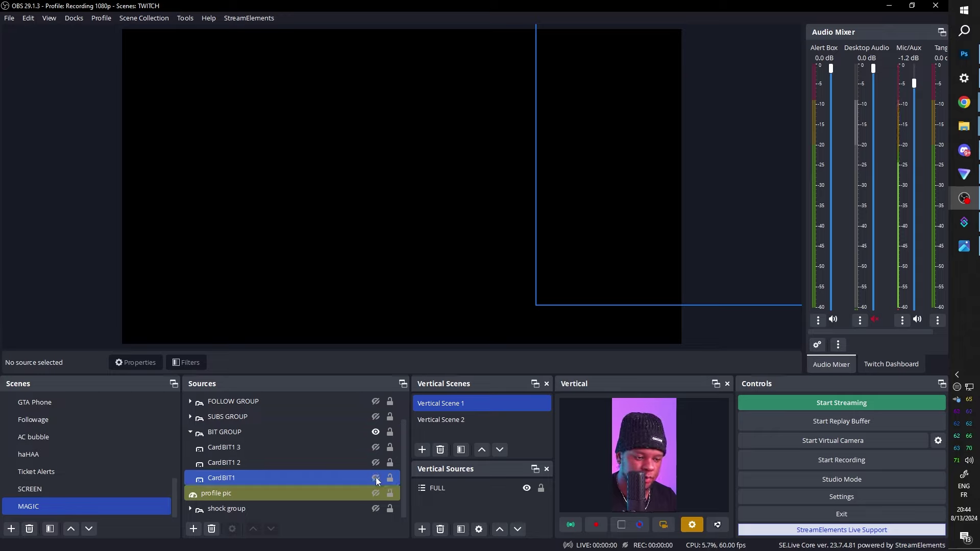
click(368, 465)
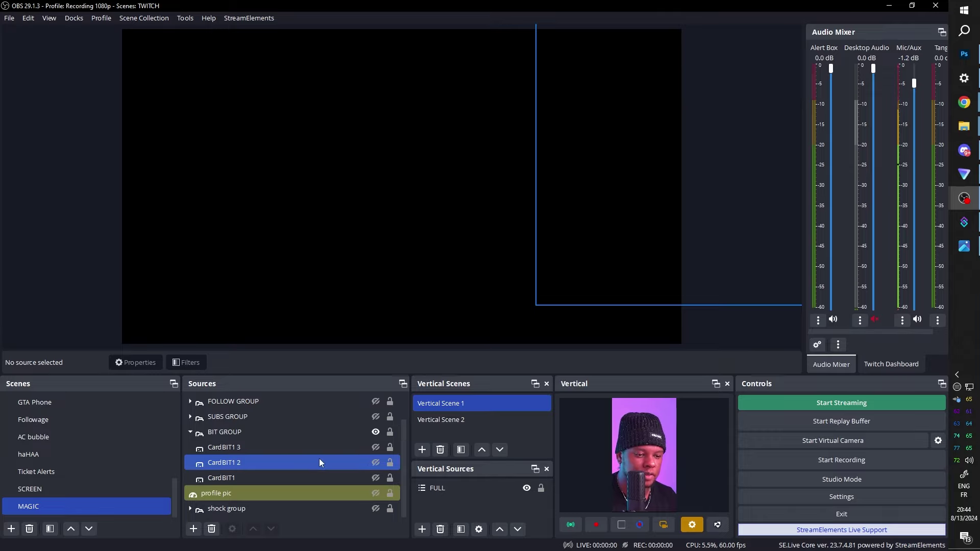
click(305, 449)
ctrl+click(305, 448)
Switch to Streamer.bot and start an OBS Set Random Group Source Visible sub-action for the Cards Bit Alert action
click(962, 223)
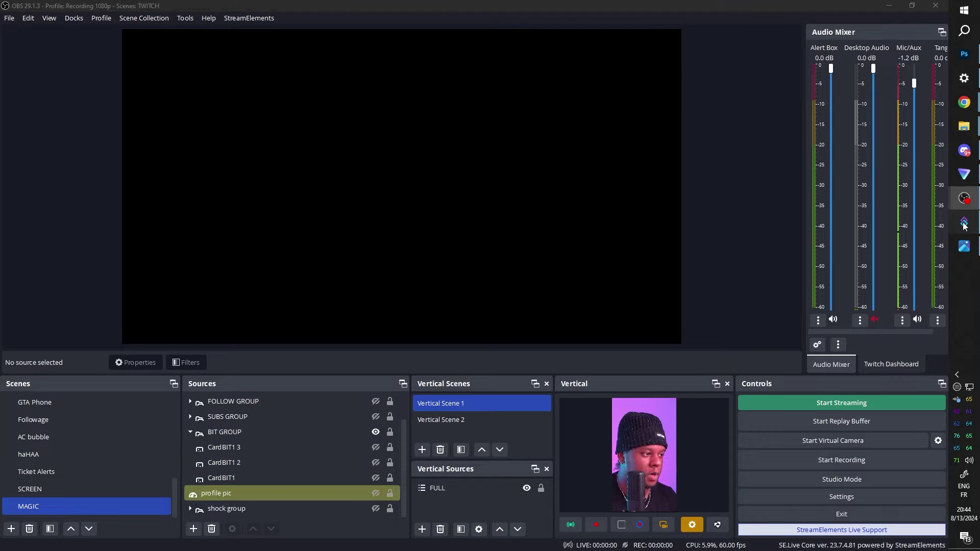
right_click(348, 265)
mouse_move(398, 310)
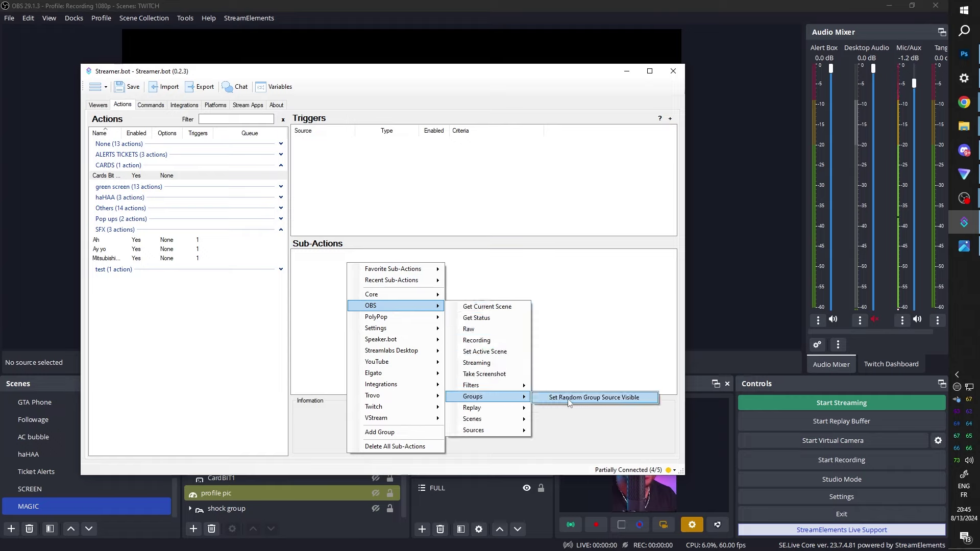
click(608, 401)
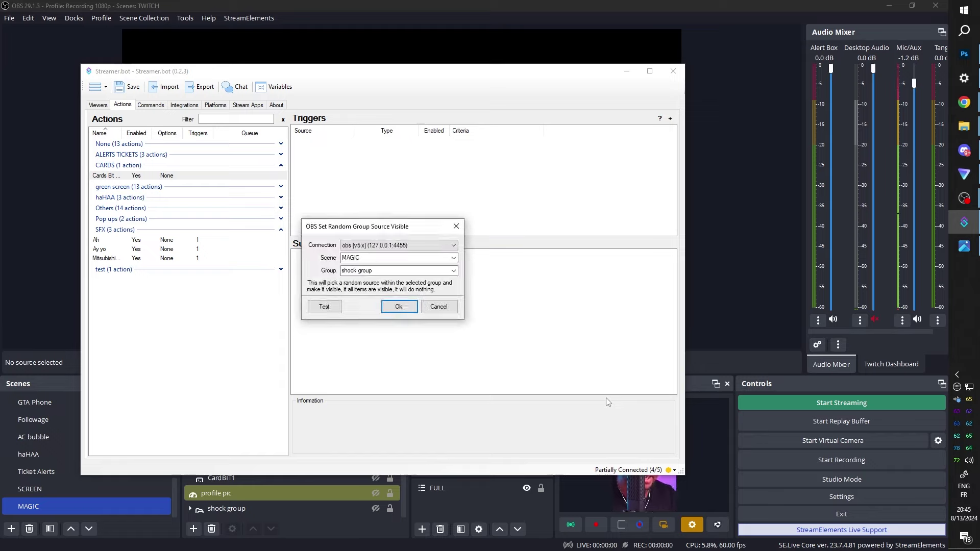
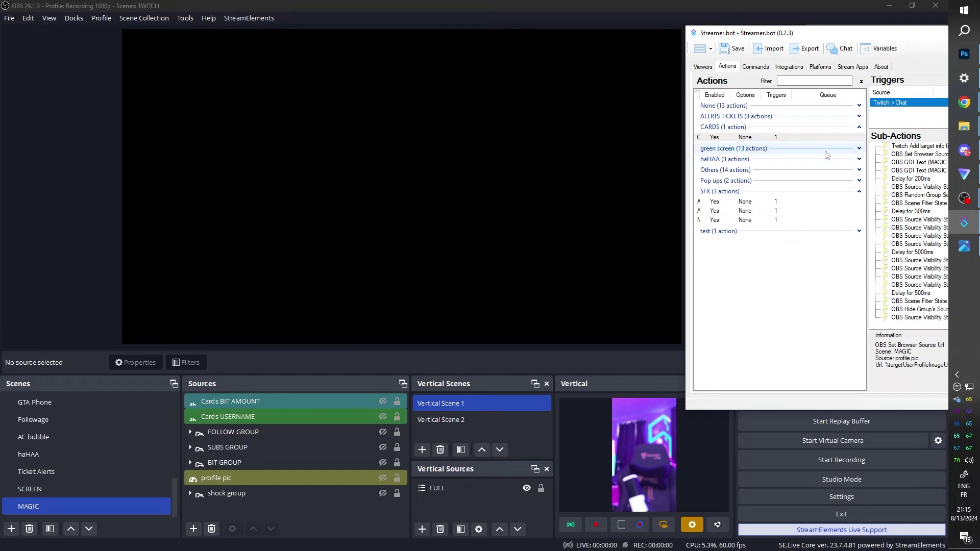
Switch to OBS Studio, show the profile pic source and enlarge it to fill the card's circular opening
click(382, 478)
double_click(308, 483)
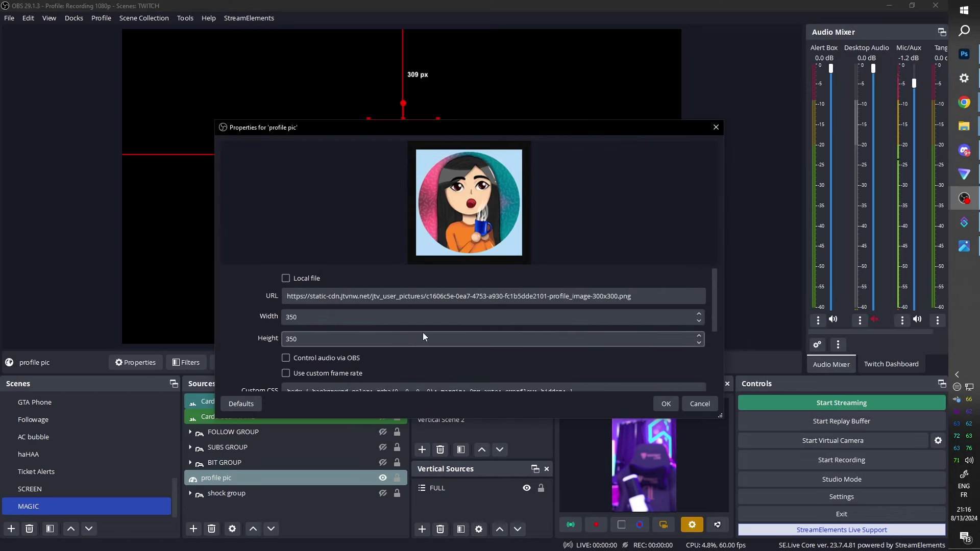
drag(293, 317, 280, 319)
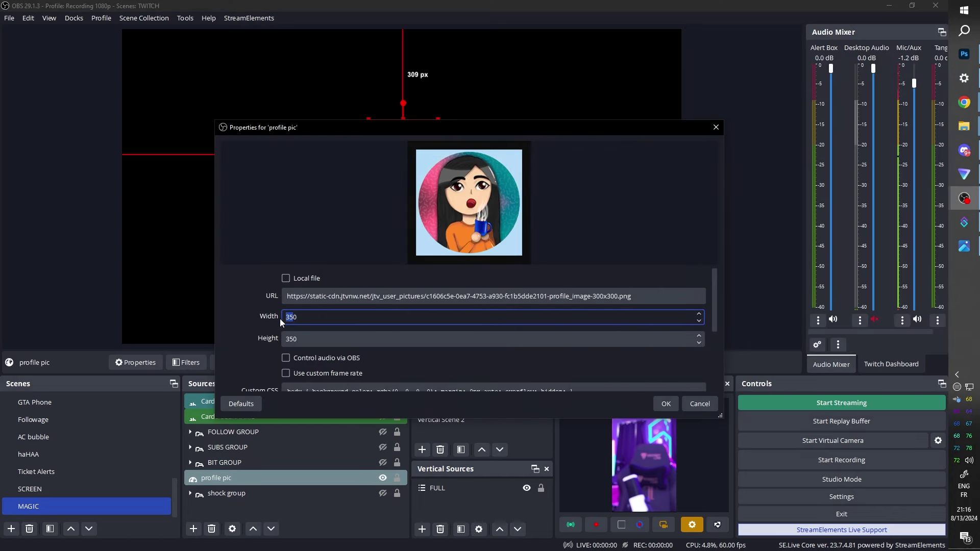
key(Return)
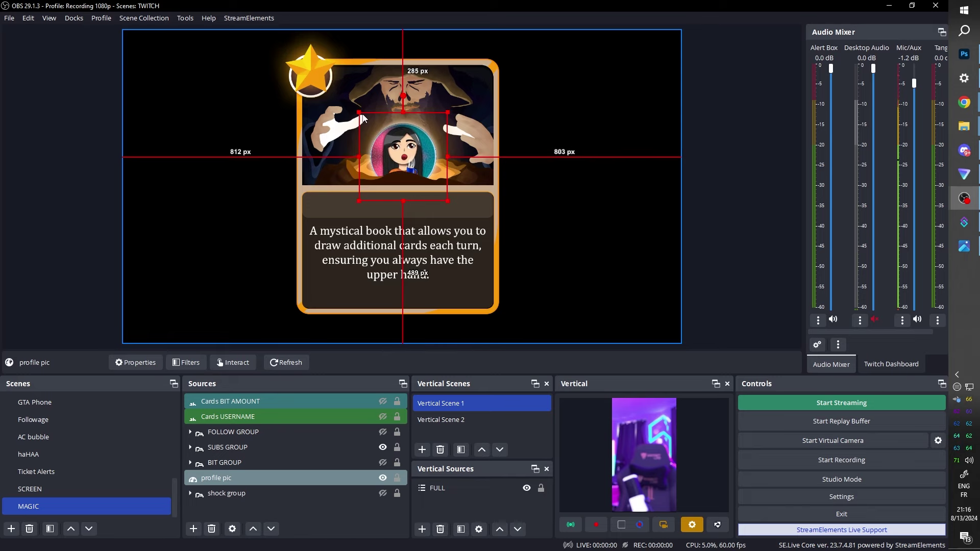
Switch to Streamer.bot and test the Cheer trigger of the Cards Bit Alert action
click(964, 222)
right_click(887, 103)
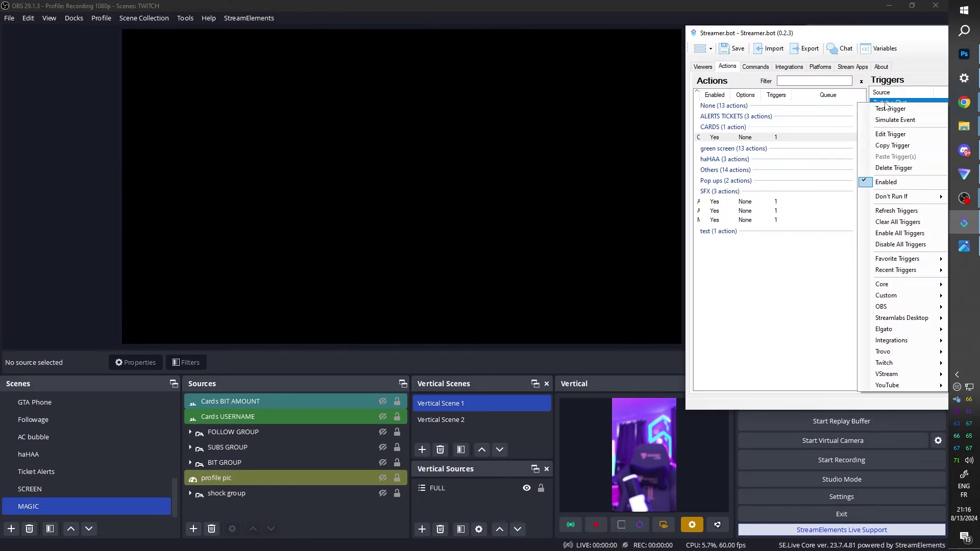
click(889, 109)
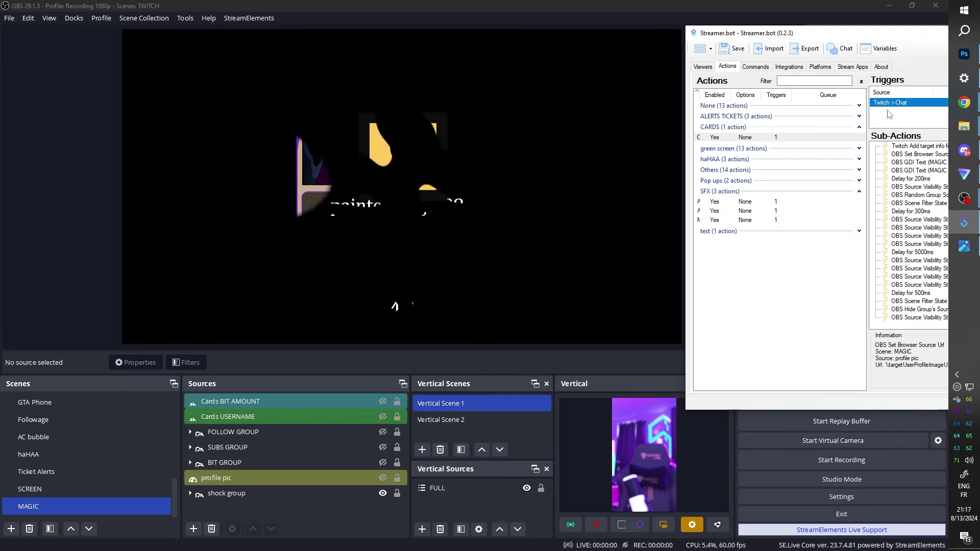
right_click(892, 107)
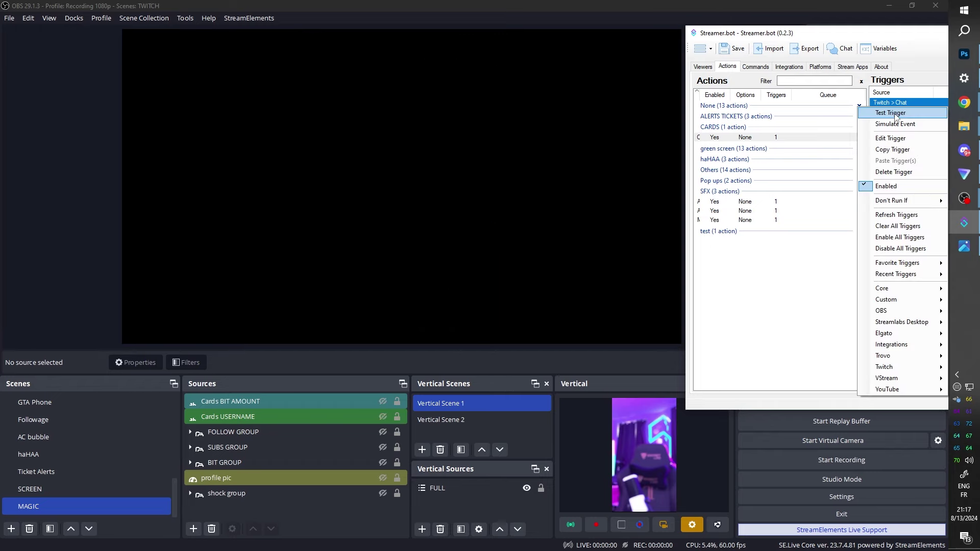
Return to OBS Studio and open the duration setting of the profile pic source's Luma Wipe hide transition
click(219, 480)
click(219, 480)
right_click(219, 480)
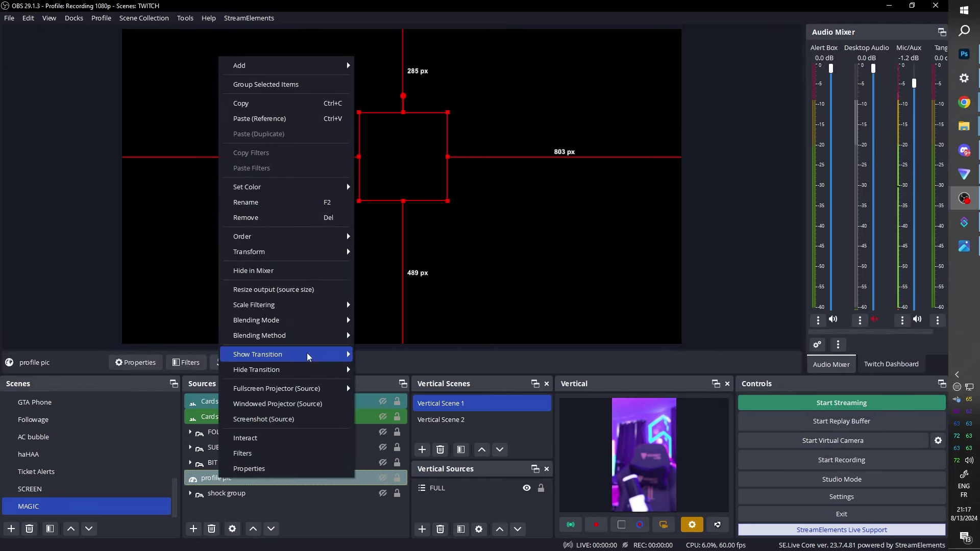
mouse_move(308, 369)
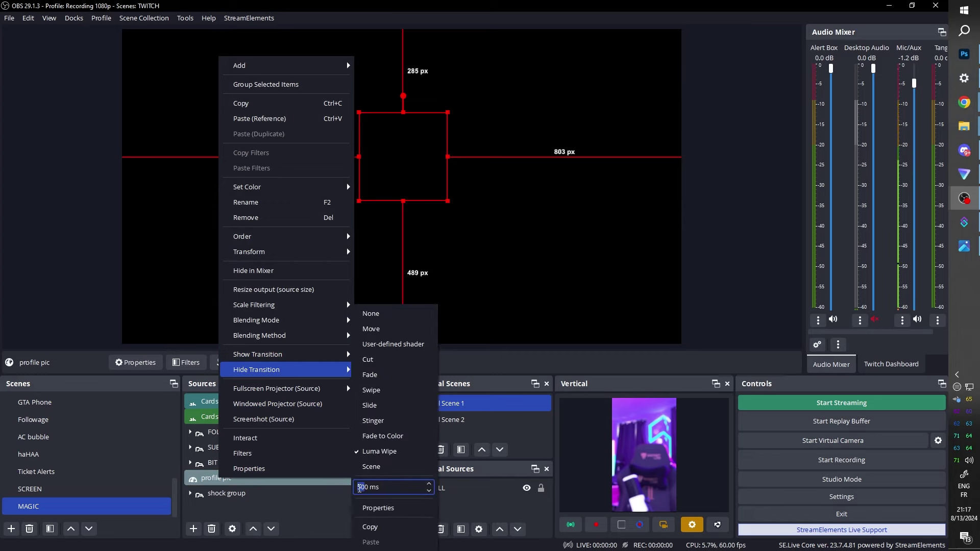
drag(535, 305, 838, 234)
Switch back to Streamer.bot and test the Cheer trigger again on the MAGIC scene
click(975, 226)
right_click(891, 105)
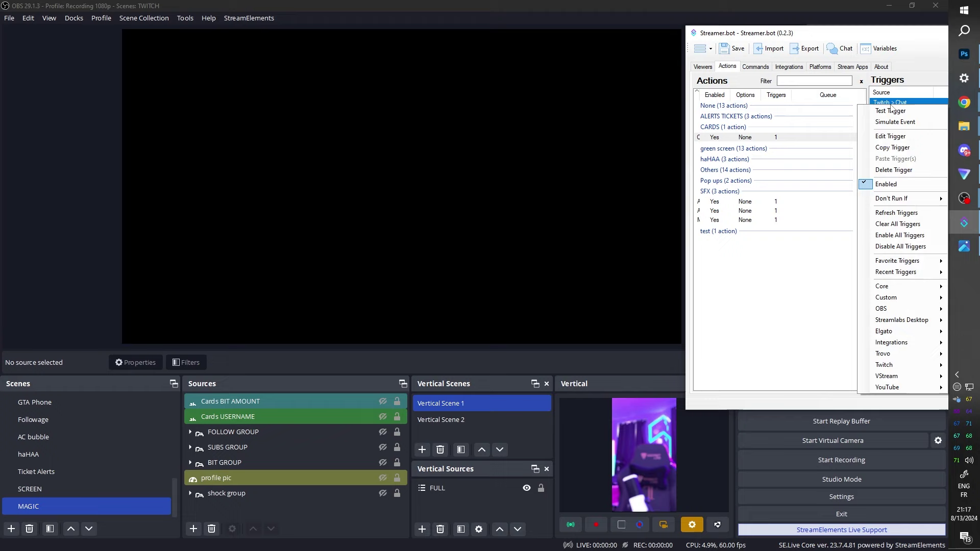
click(892, 112)
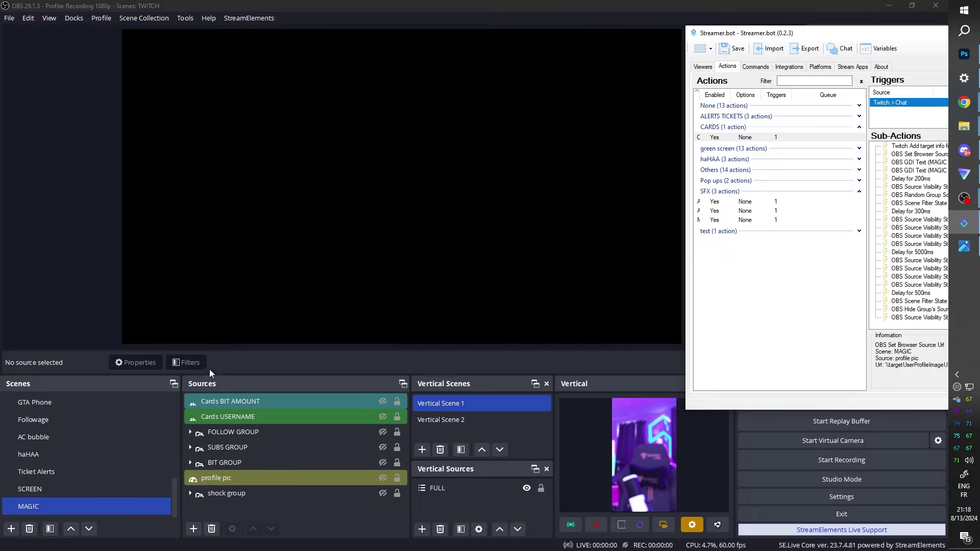
In OBS Studio, add the existing MAGIC scene as a visible source in the FULL scene
click(244, 434)
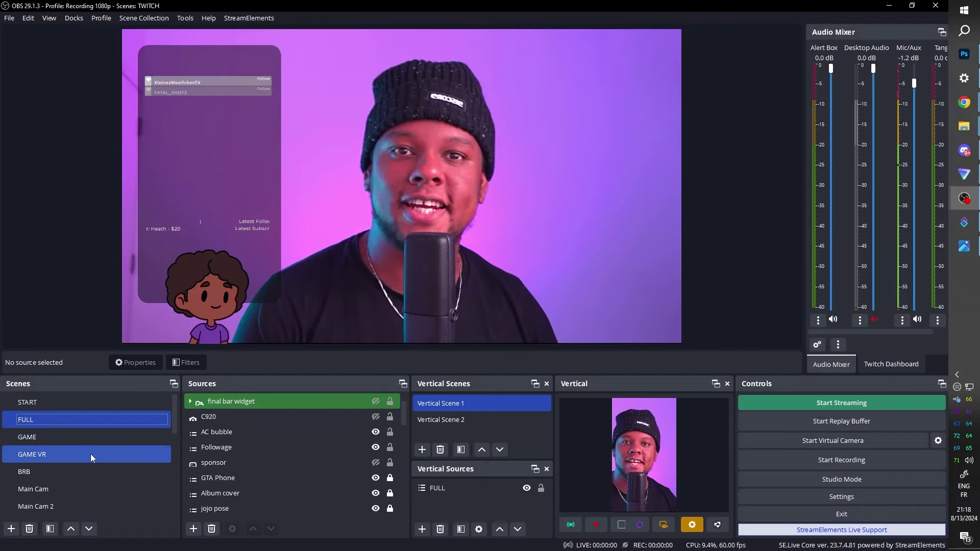
click(194, 529)
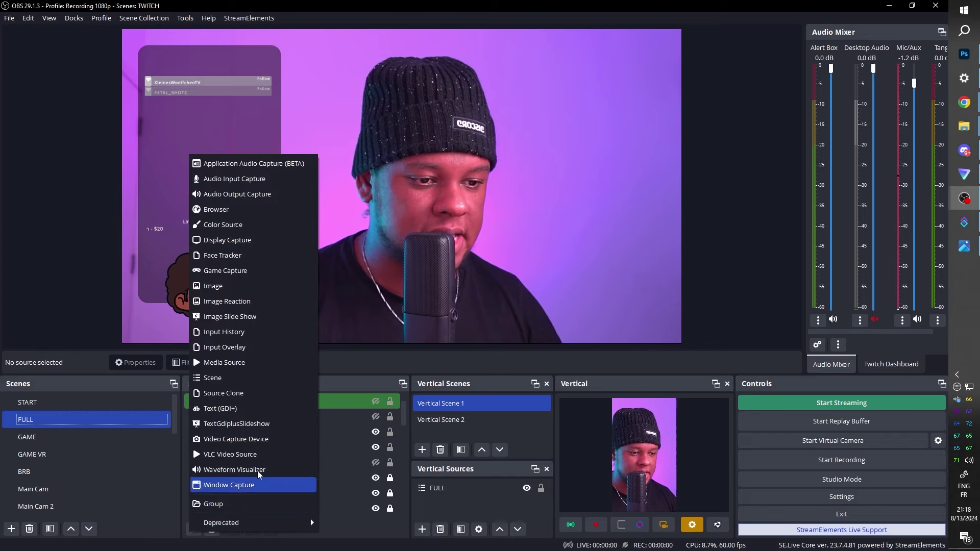
click(242, 378)
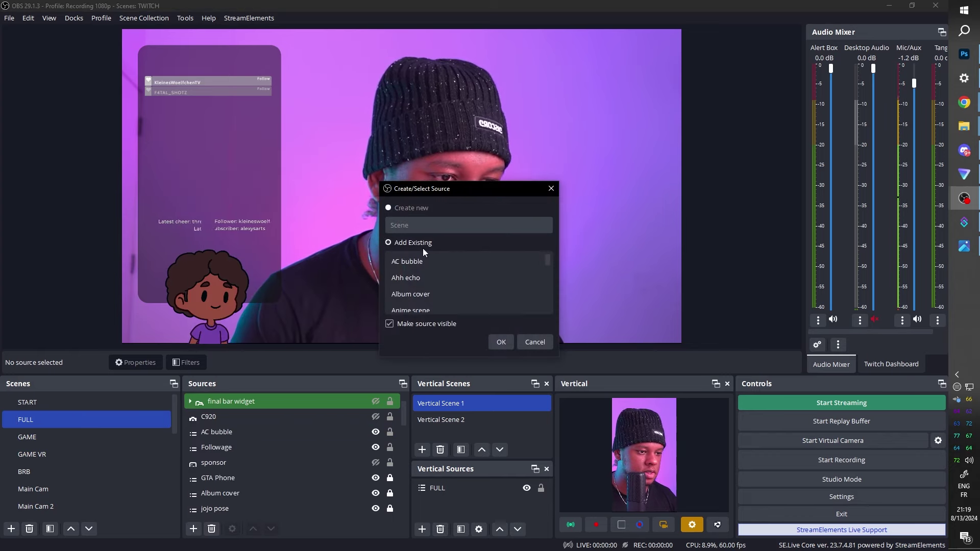
scroll(434, 276, down, 5)
click(439, 283)
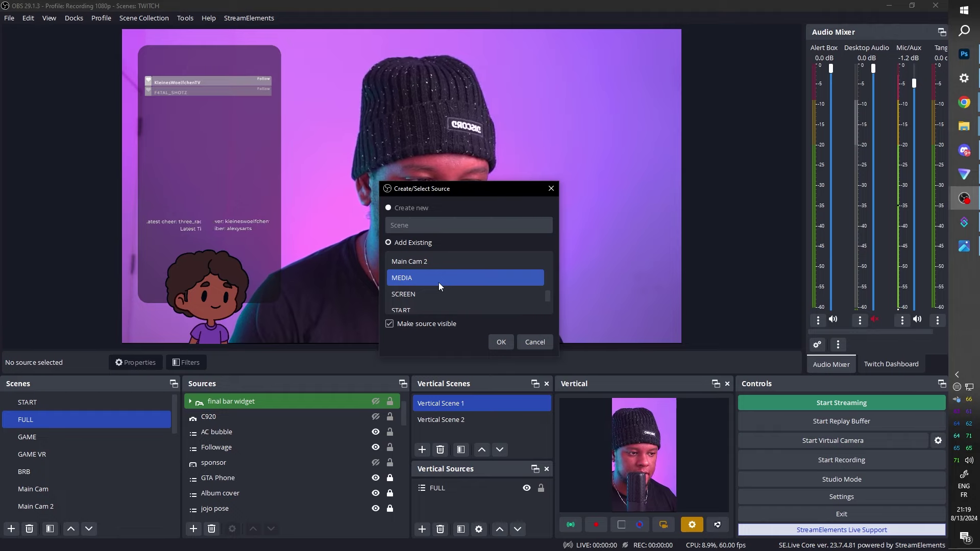
scroll(439, 283, down, 2)
scroll(439, 283, up, 3)
click(439, 277)
click(497, 342)
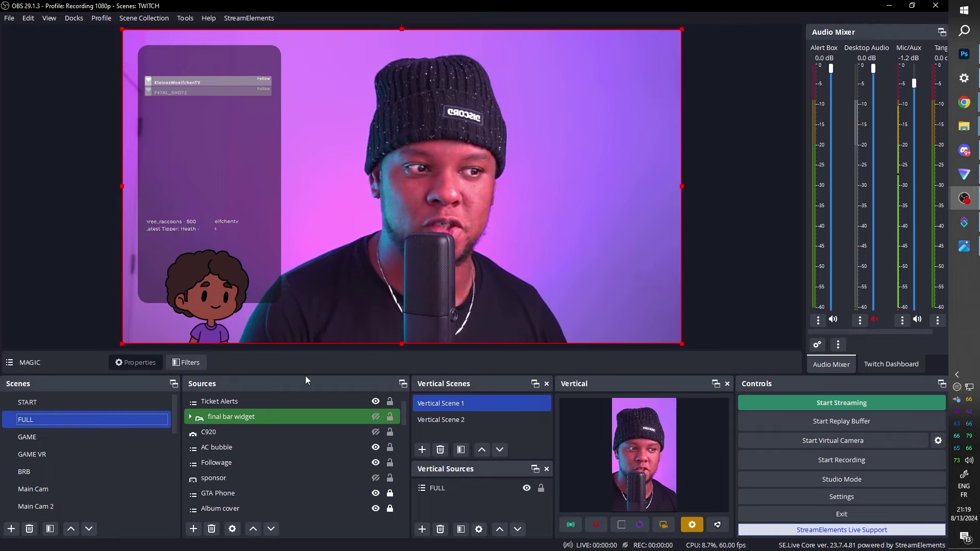
Switch to Streamer.bot and test the Cheer trigger twice over the FULL scene's camera view
click(964, 223)
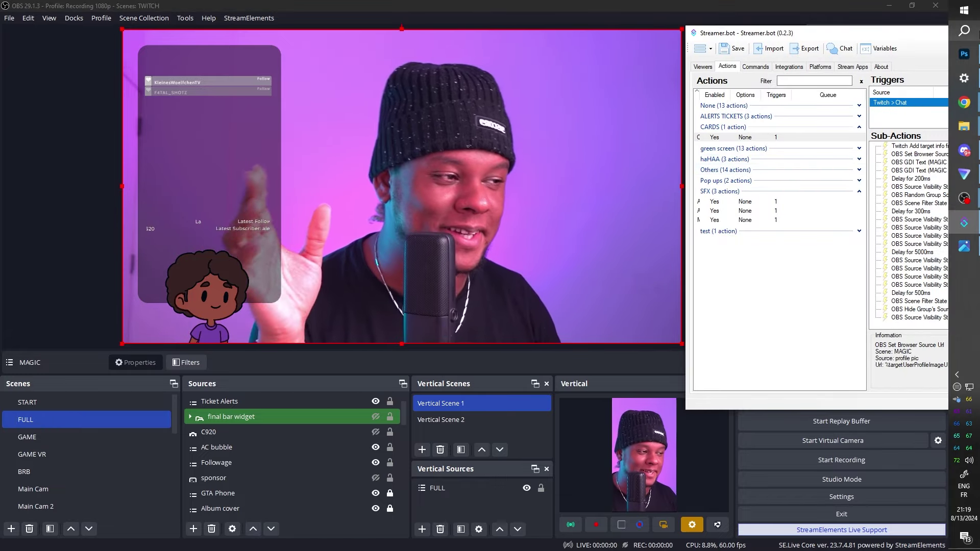
right_click(904, 104)
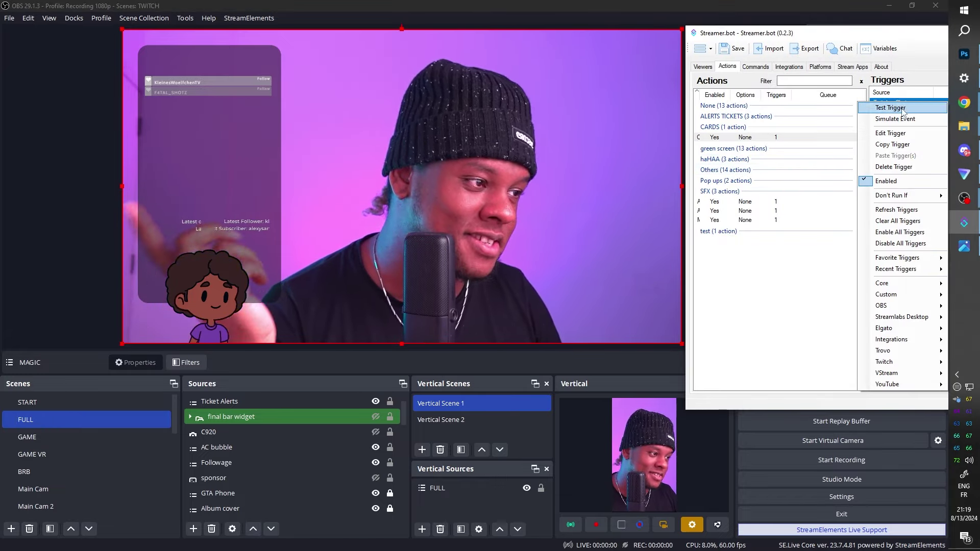
click(891, 108)
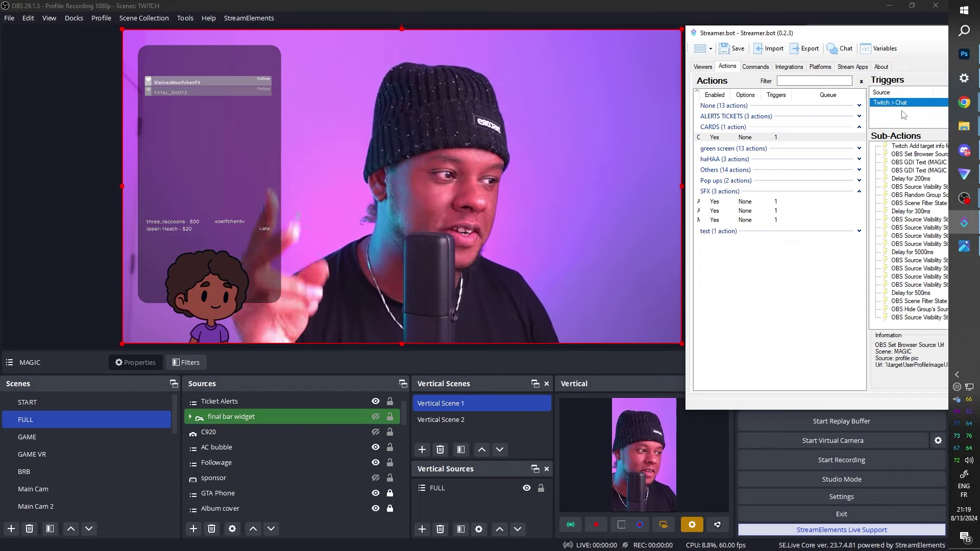
right_click(902, 105)
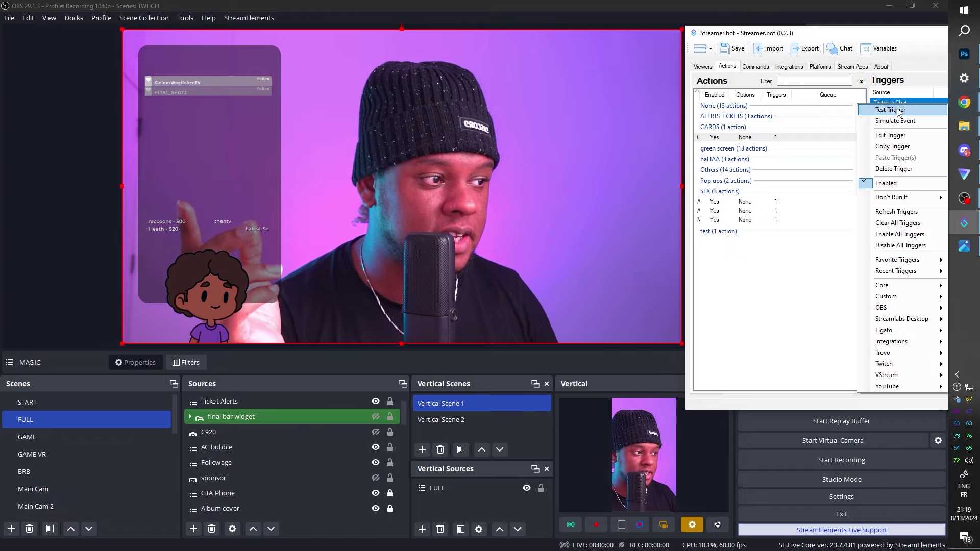
click(901, 109)
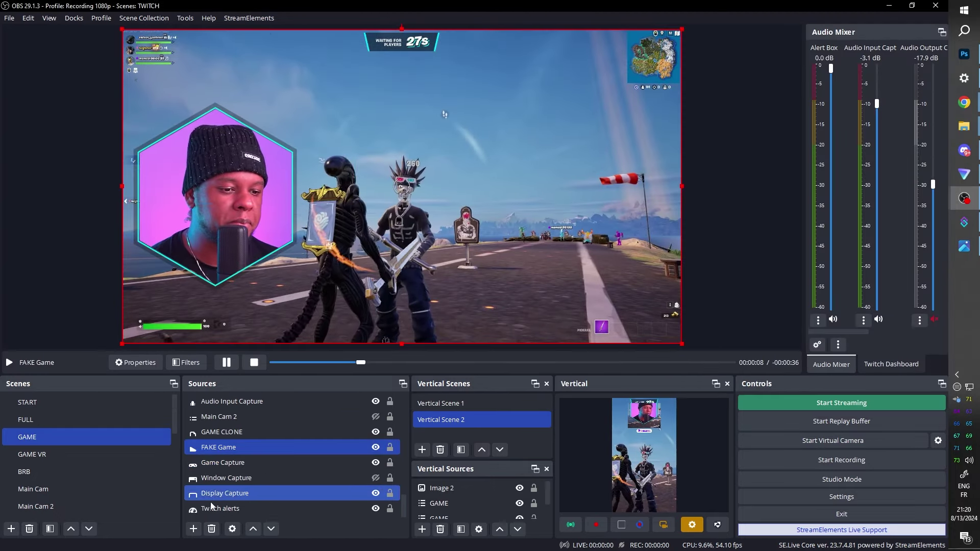
In OBS Studio, add the existing MAGIC scene to the GAME scene, shrink it and place it about 971 px from the canvas's left edge
click(193, 529)
click(247, 375)
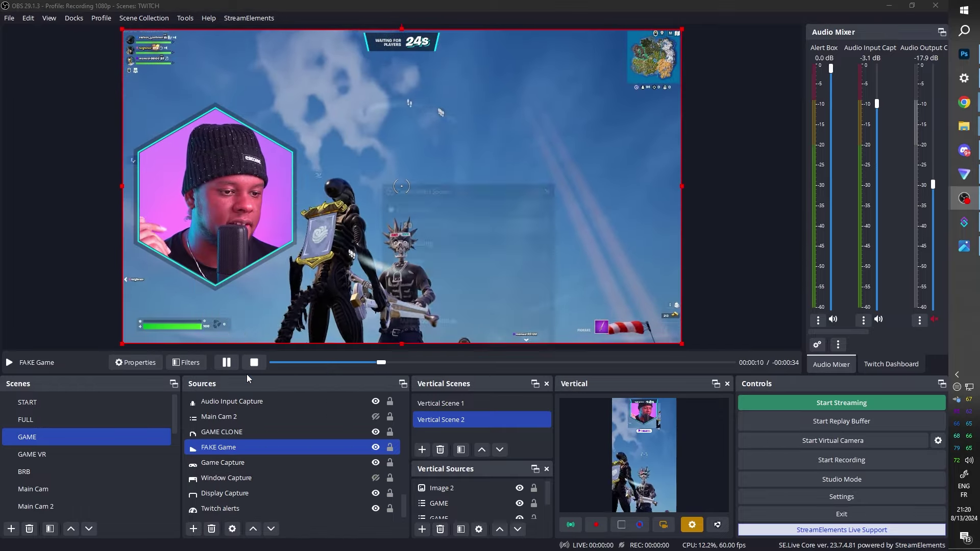
click(485, 274)
key(m)
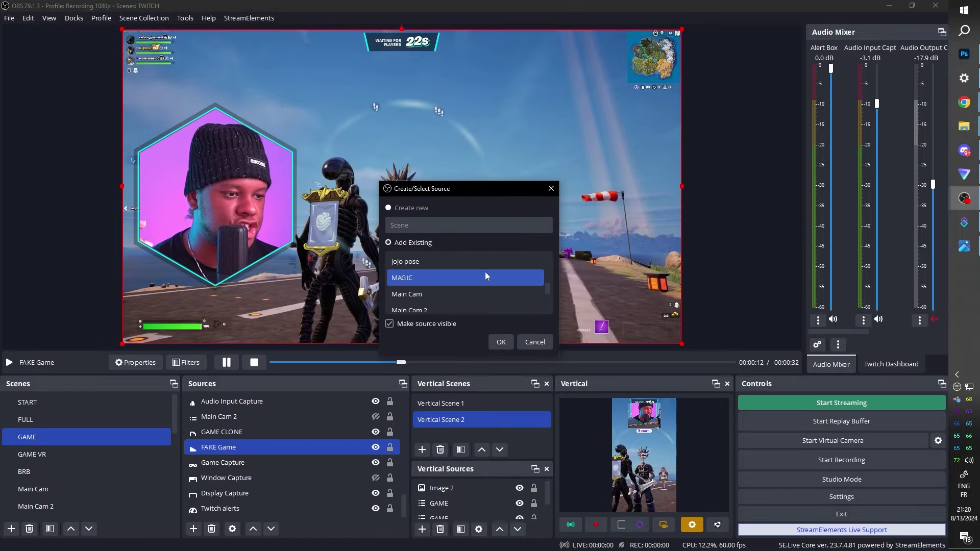
click(501, 342)
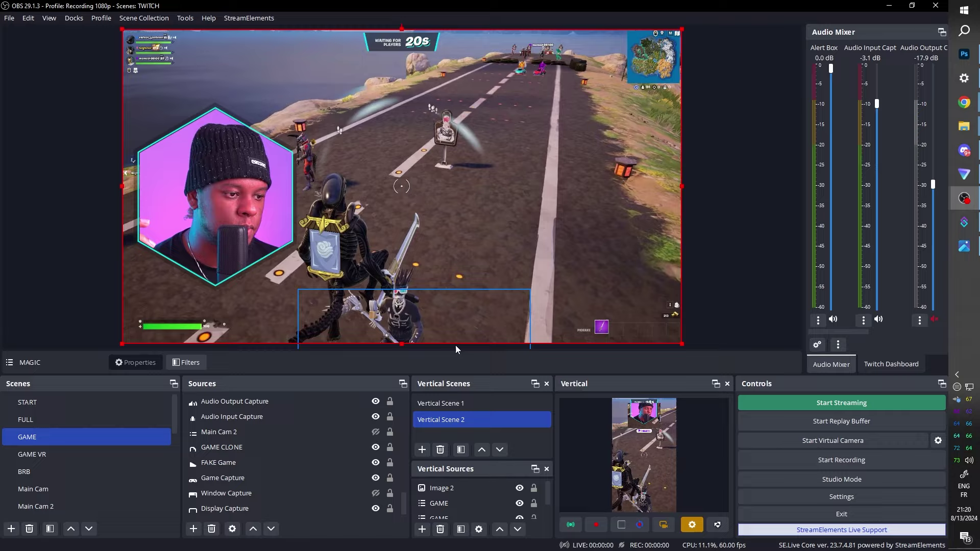
drag(123, 344, 375, 214)
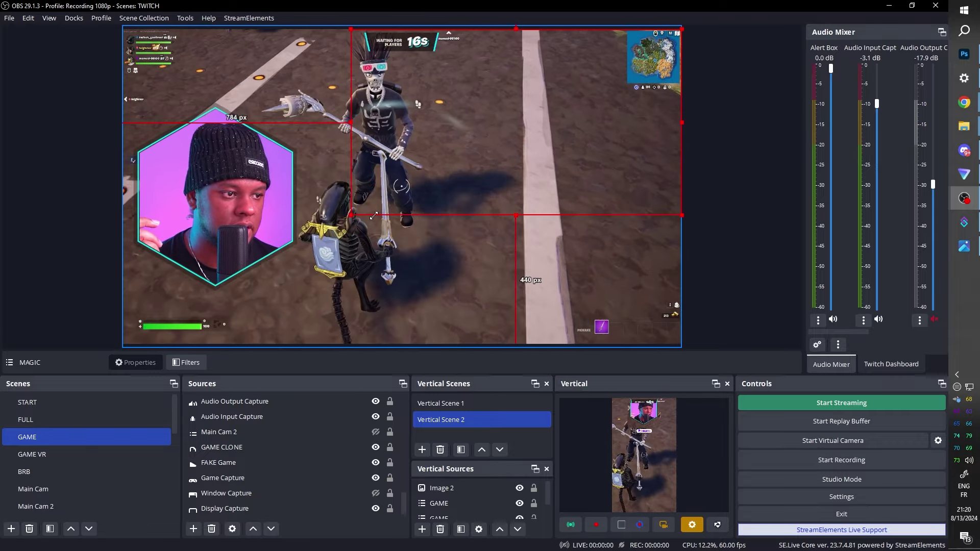
drag(523, 166, 575, 162)
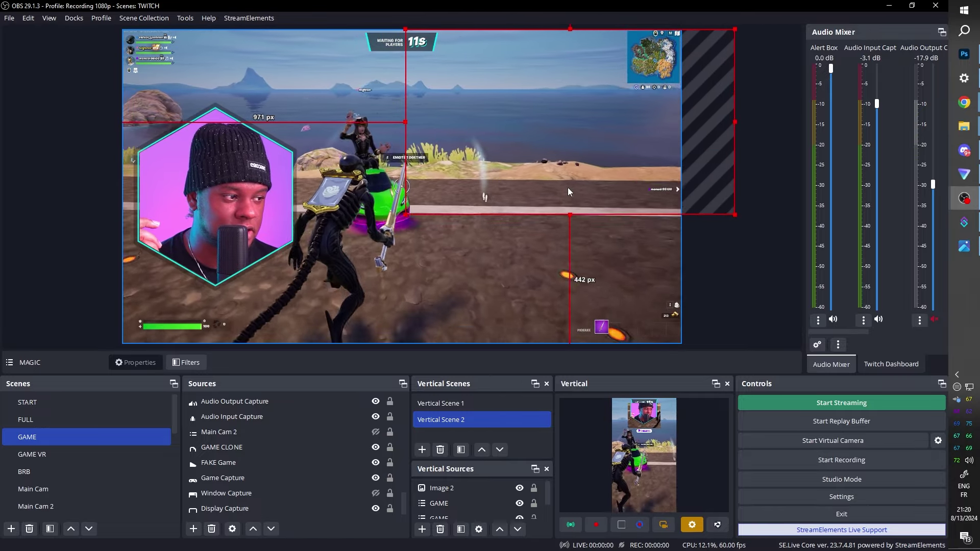
Switch to Streamer.bot and test the Cheer trigger over the GAME scene's gameplay
click(966, 229)
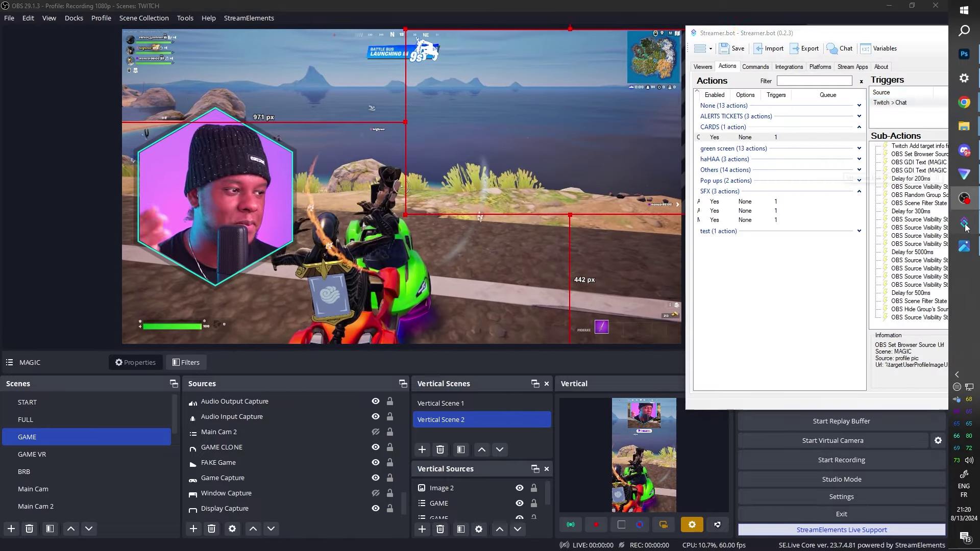
click(967, 230)
click(967, 231)
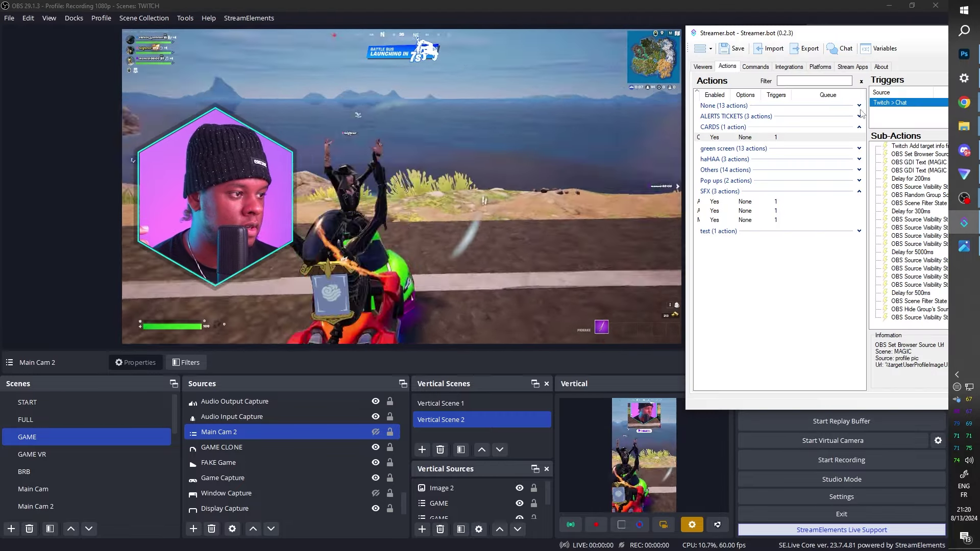
right_click(892, 103)
click(892, 116)
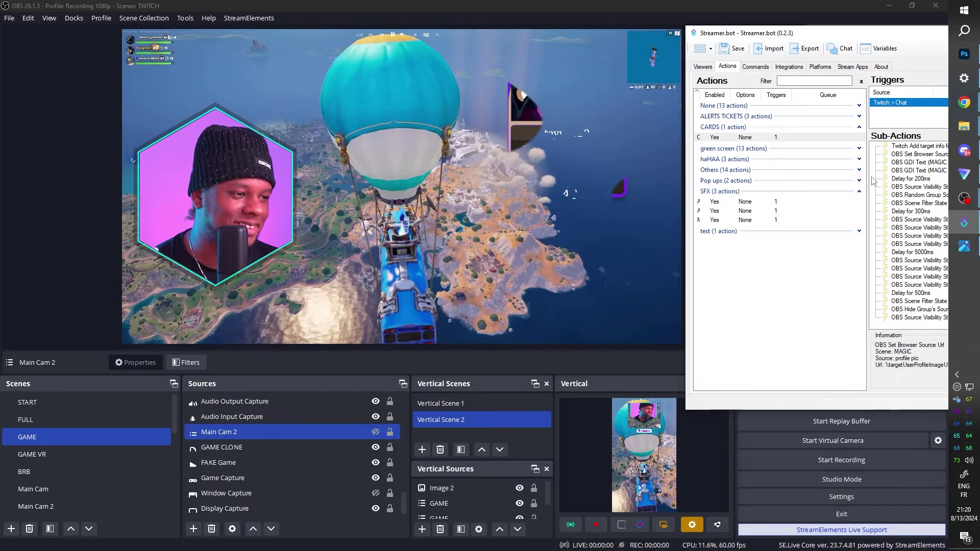
Open the MAGIC scene in OBS Studio and preview the SUBS GROUP and FOLLOW GROUP cards in turn
scroll(51, 477, down, 5)
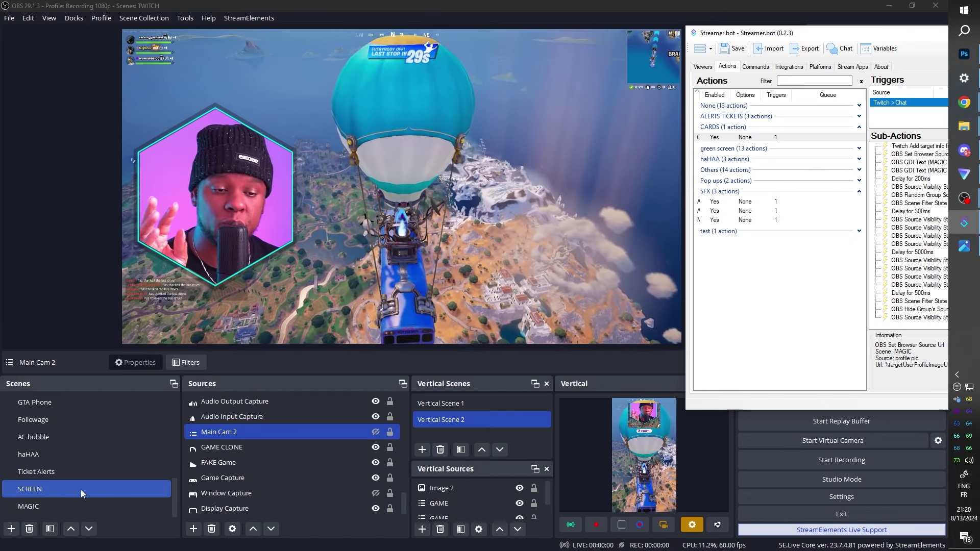
click(81, 506)
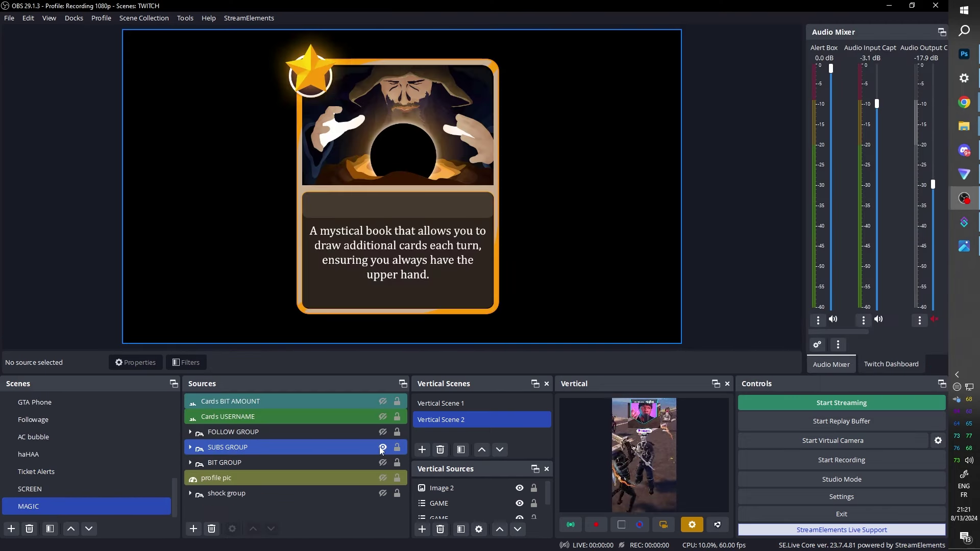
click(382, 448)
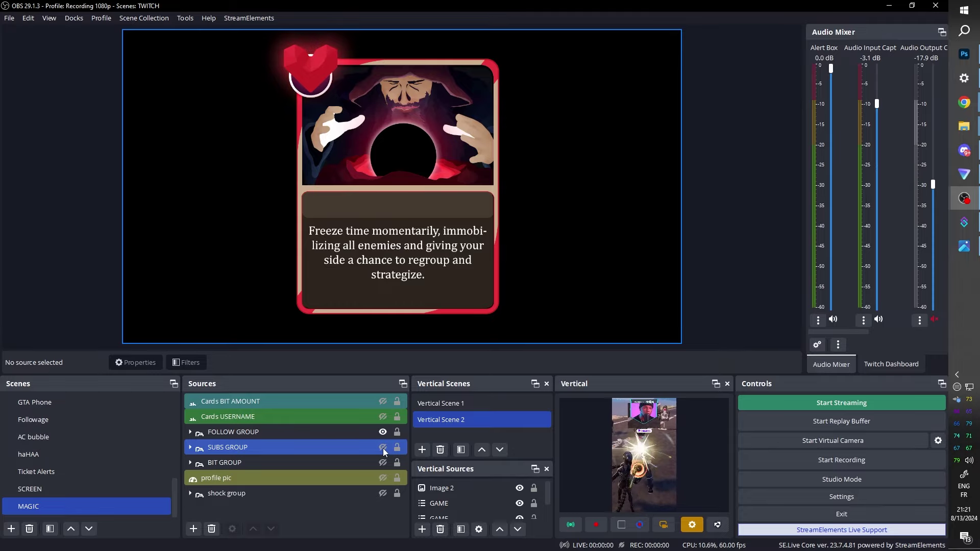
Select the FULL scene in OBS Studio, switch to Streamer.bot and maximize its window to view the Cards Bit Alert sub-actions
scroll(169, 439, up, 1)
click(138, 453)
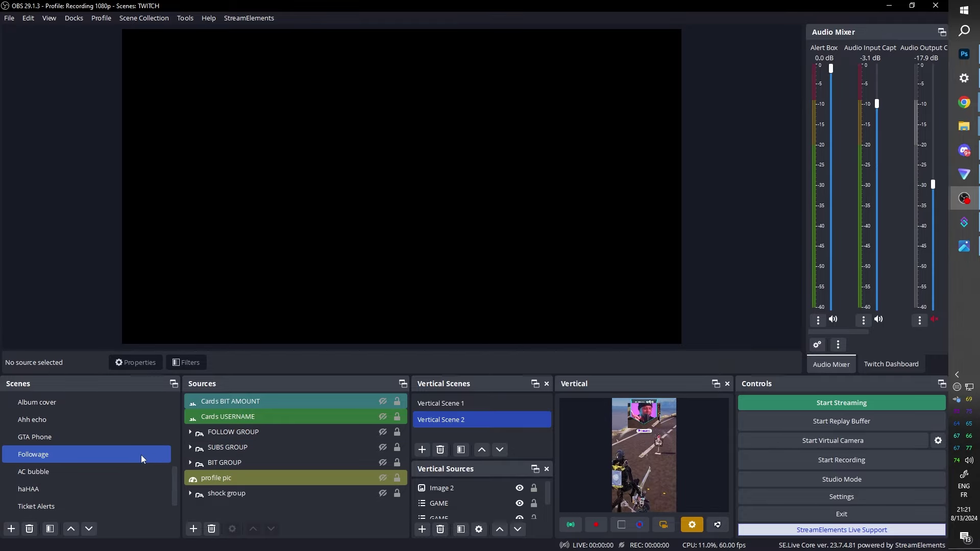
scroll(140, 455, up, 3)
click(115, 440)
click(963, 223)
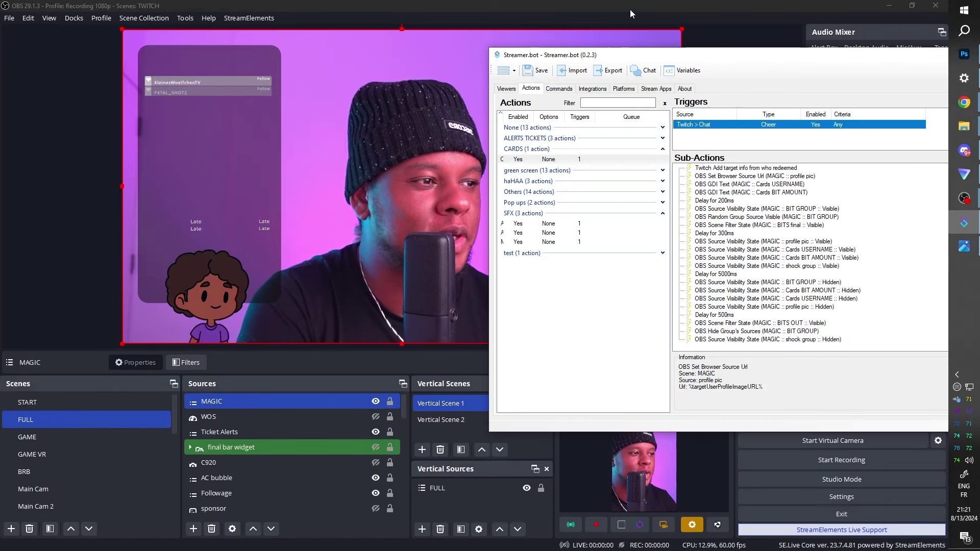
drag(710, 59, 328, 45)
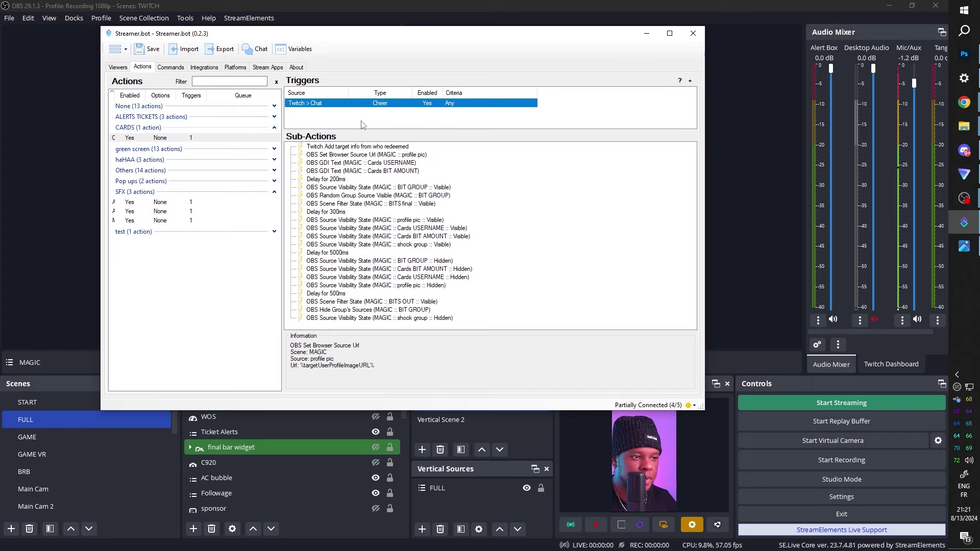
click(670, 33)
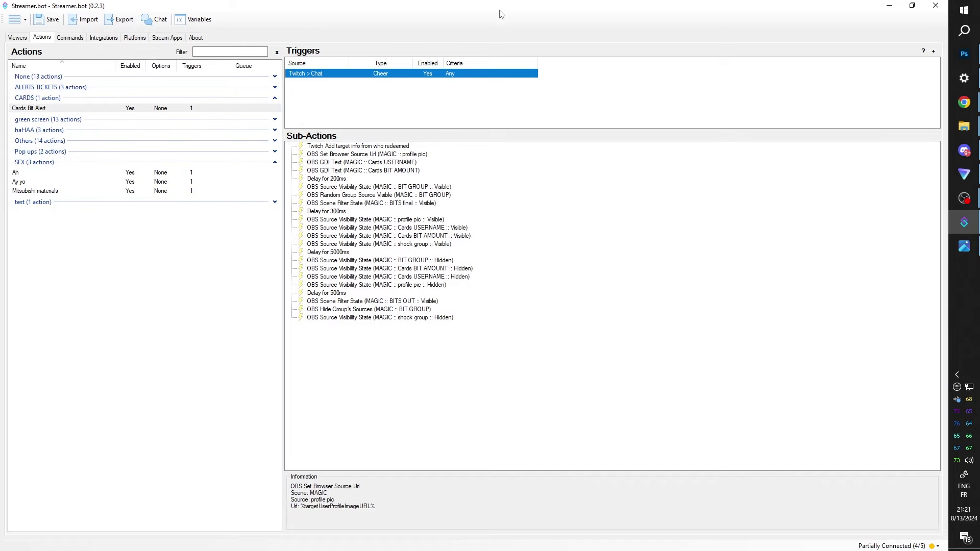
Shrink the Streamer.bot window to reveal OBS Studio, duplicate the Cards Bit Alert action and widen the actions list to show names
drag(502, 14, 629, 72)
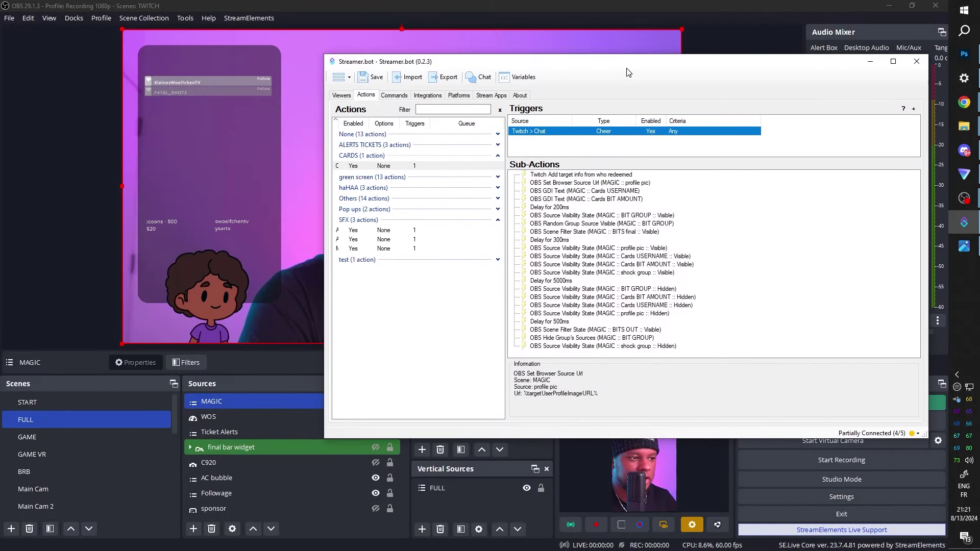
right_click(364, 169)
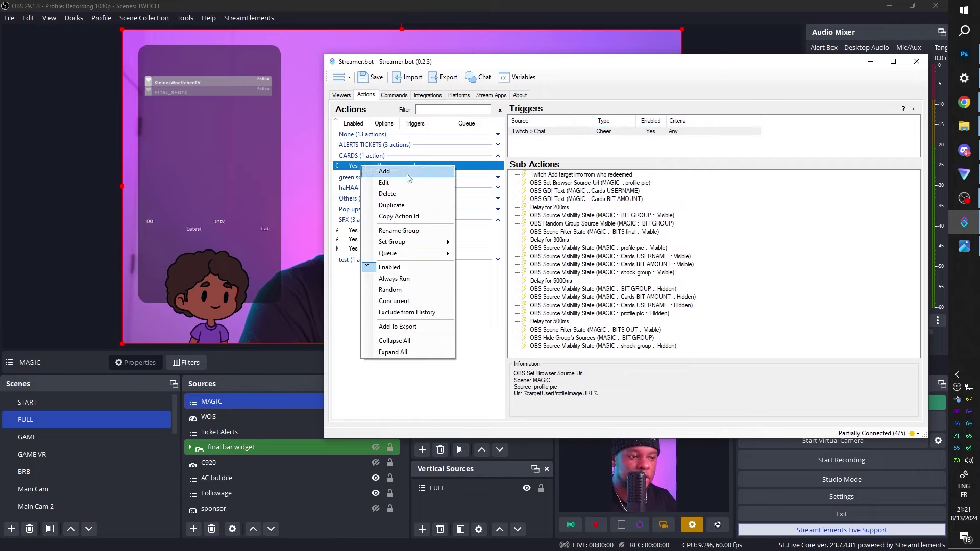
click(392, 205)
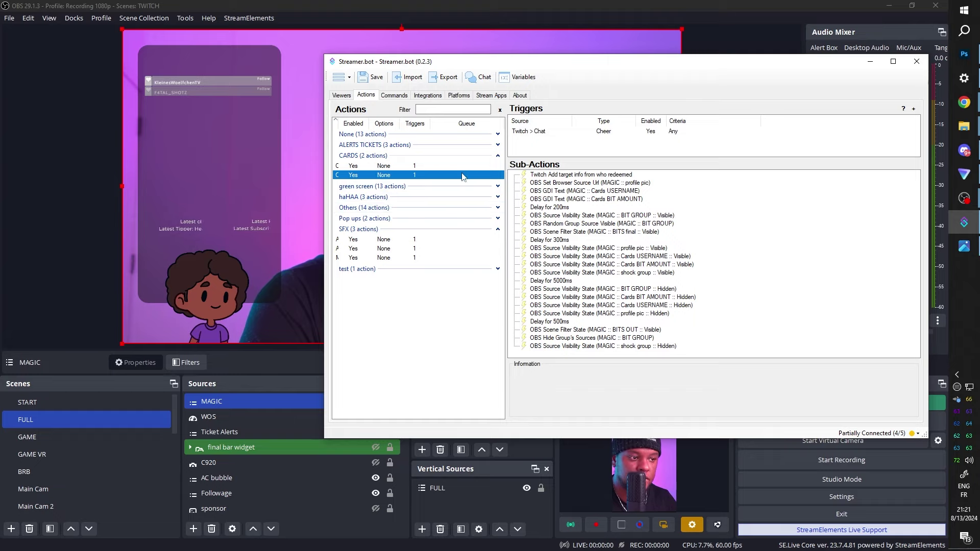
drag(507, 174, 616, 174)
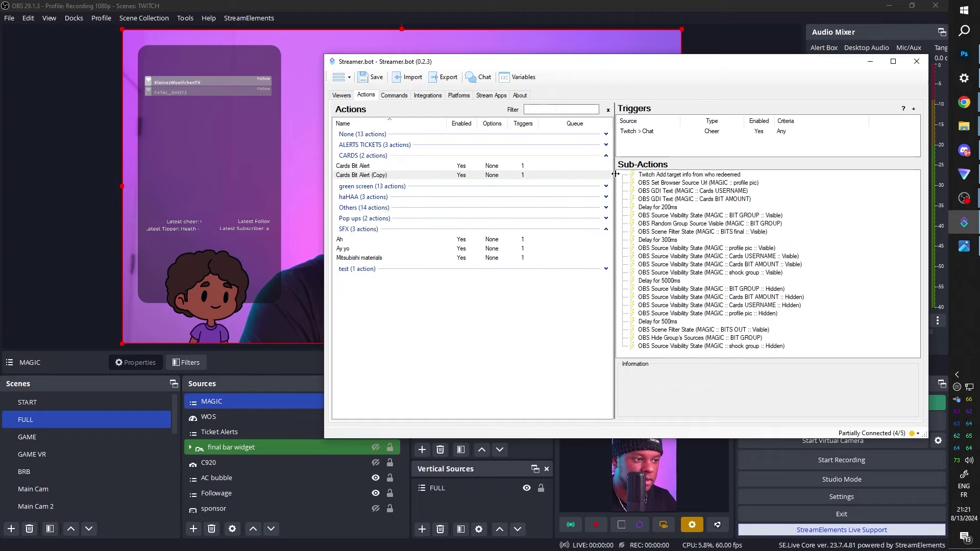
Rename the duplicated card action as Cards Subs Alert and shift the window slightly upward
right_click(354, 175)
click(345, 181)
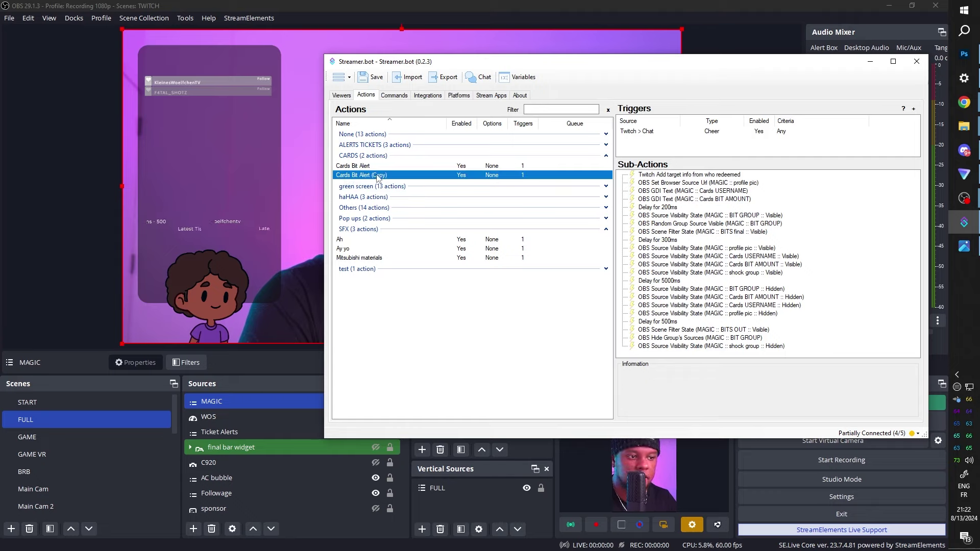
double_click(360, 175)
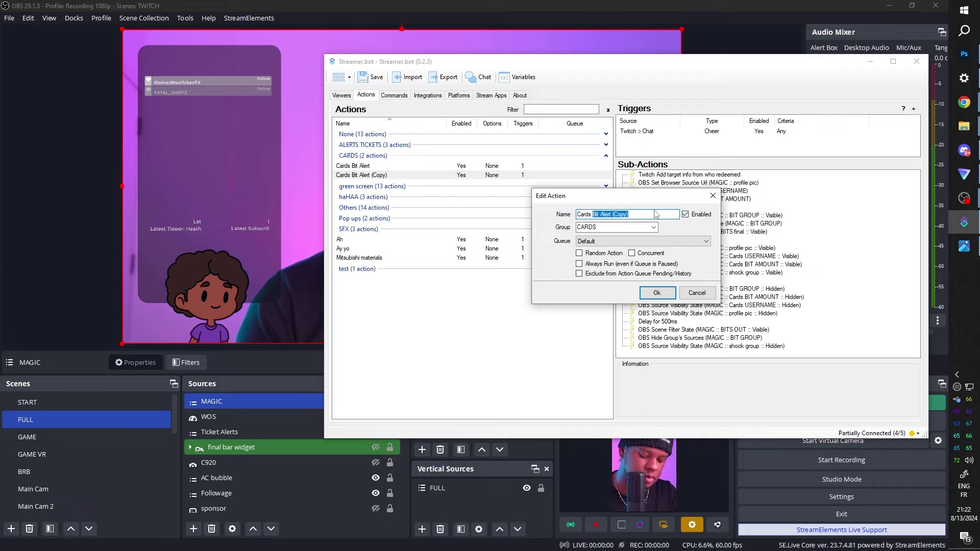
key(Return)
drag(581, 71, 581, 49)
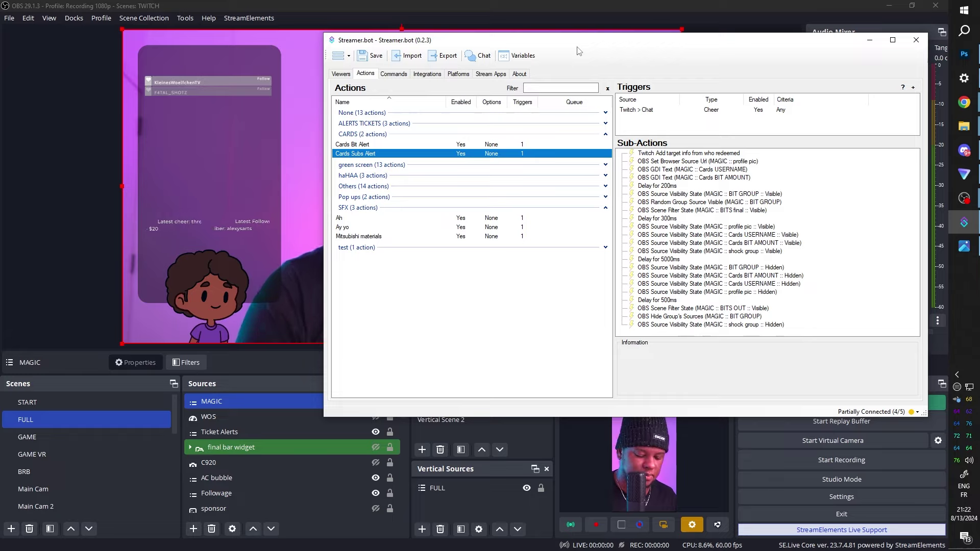
Delete the Cards BIT AMOUNT text sub-action and its Visible and Hidden visibility sub-actions from Cards Subs Alert
click(645, 178)
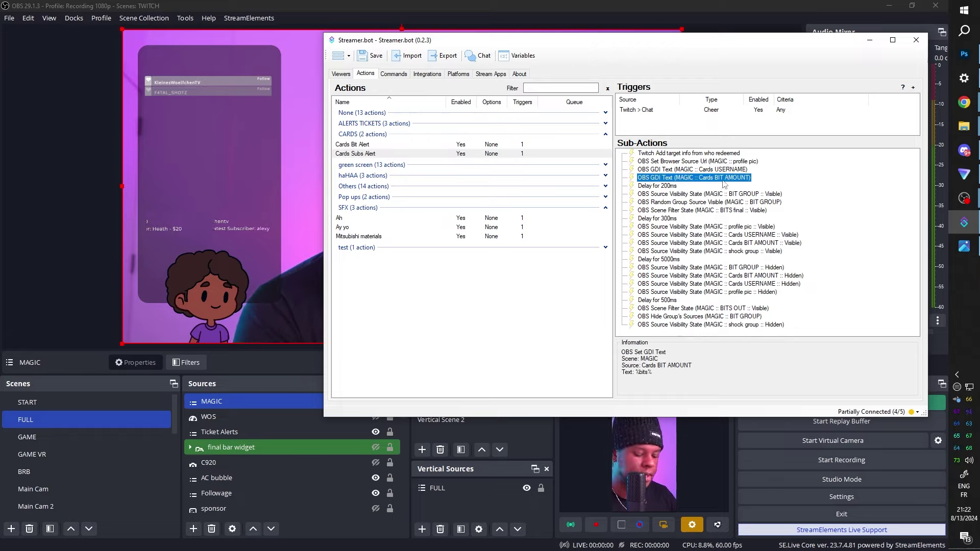
key(Delete)
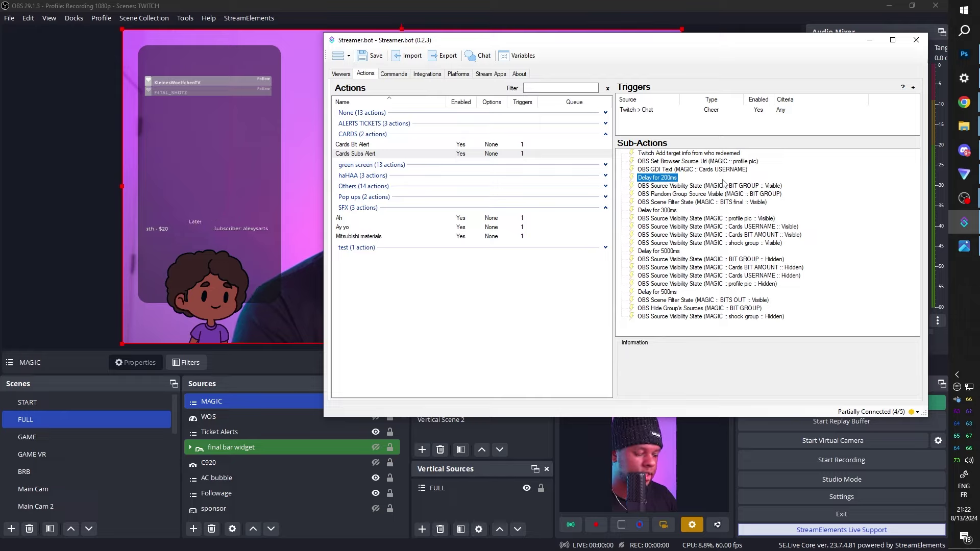
click(750, 235)
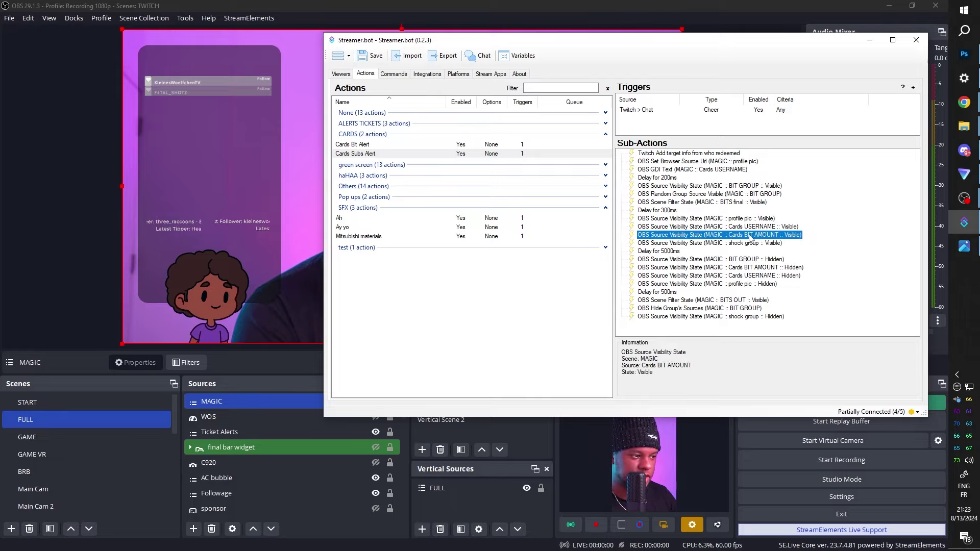
key(Delete)
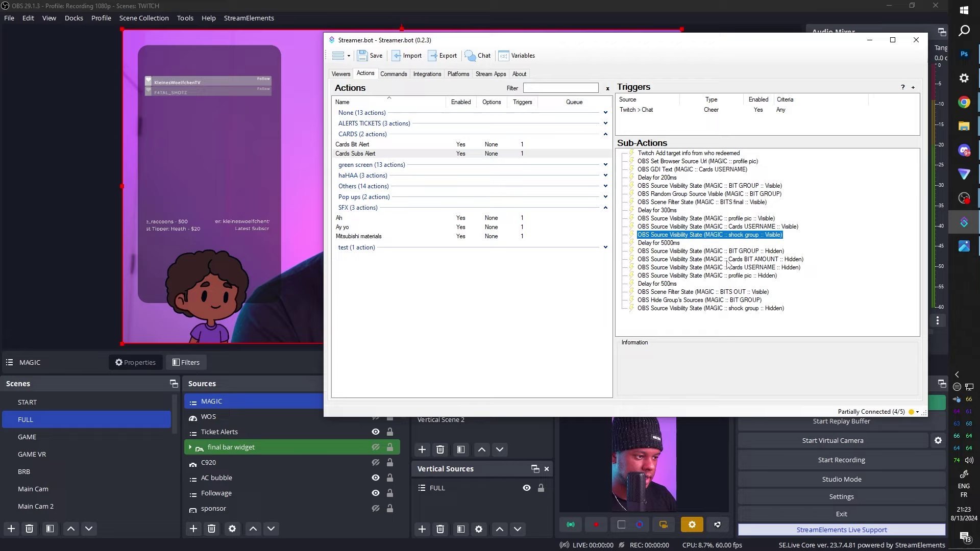
click(744, 260)
key(Delete)
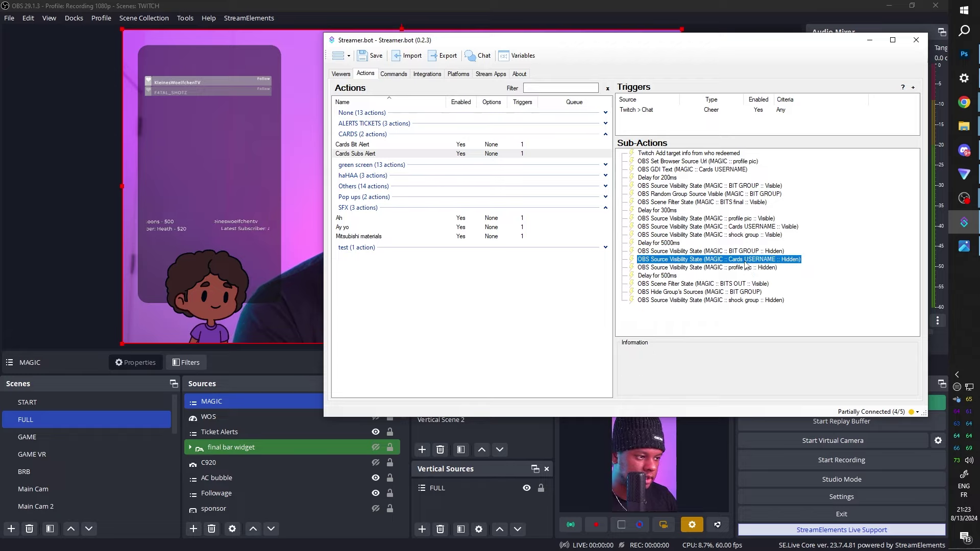
Set the source to SUBS GROUP in the first Visible visibility sub-action, just after the 200 ms delay
click(706, 162)
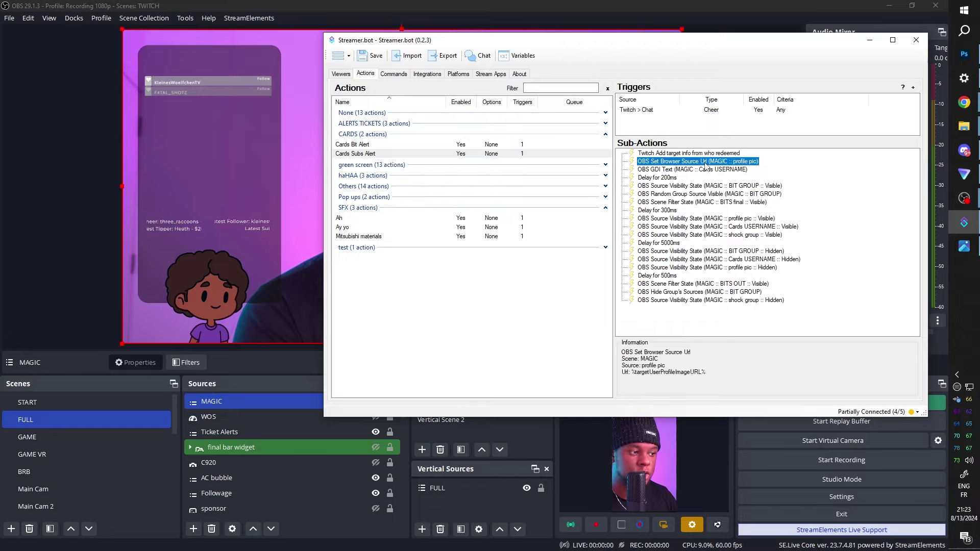
click(706, 171)
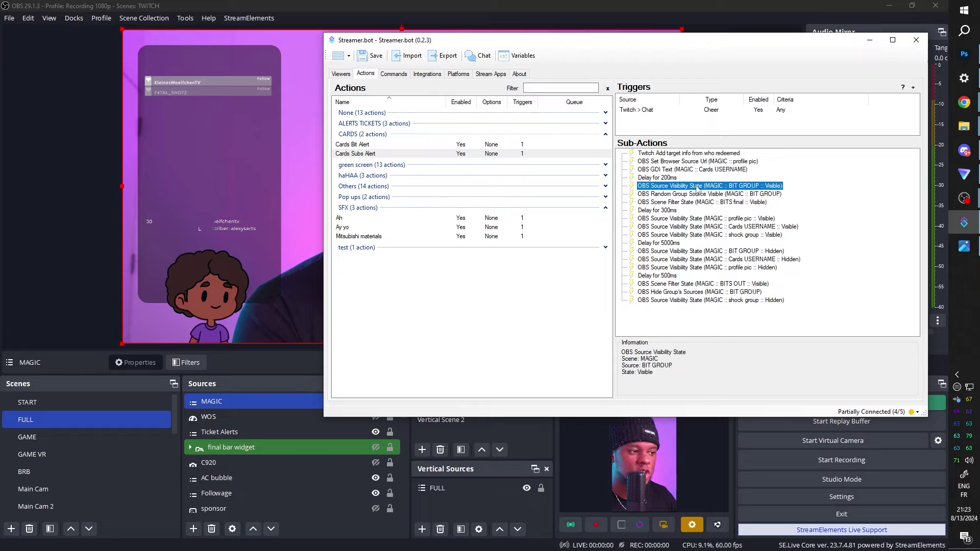
double_click(737, 186)
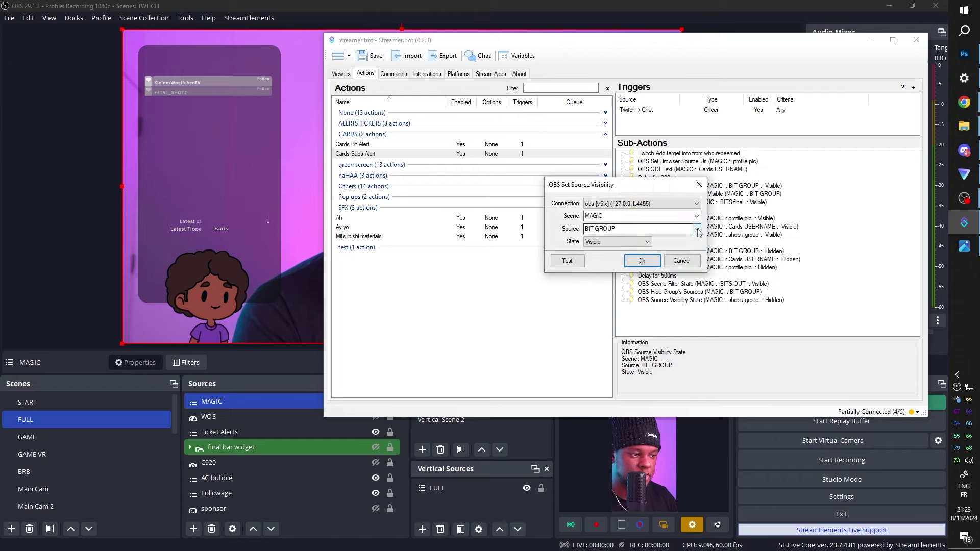
click(696, 230)
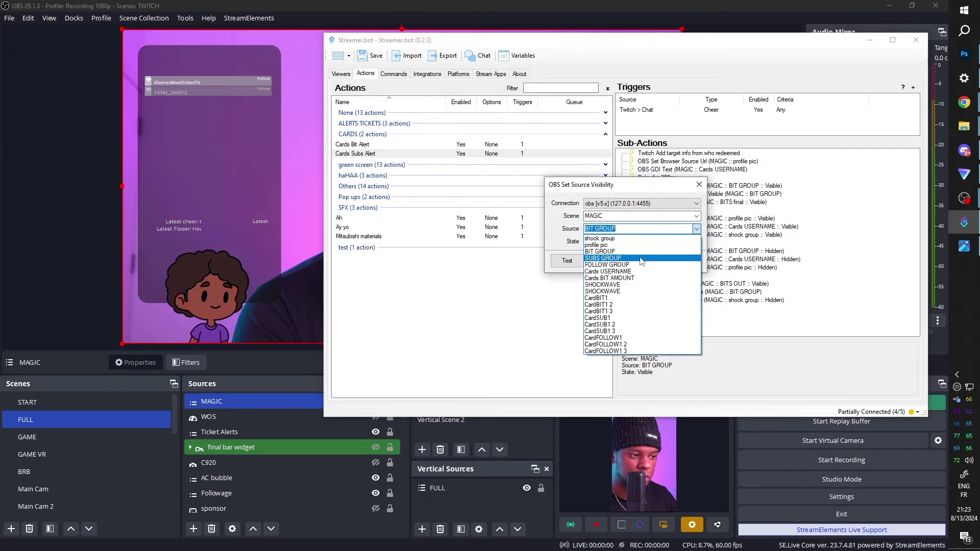
click(641, 258)
click(641, 261)
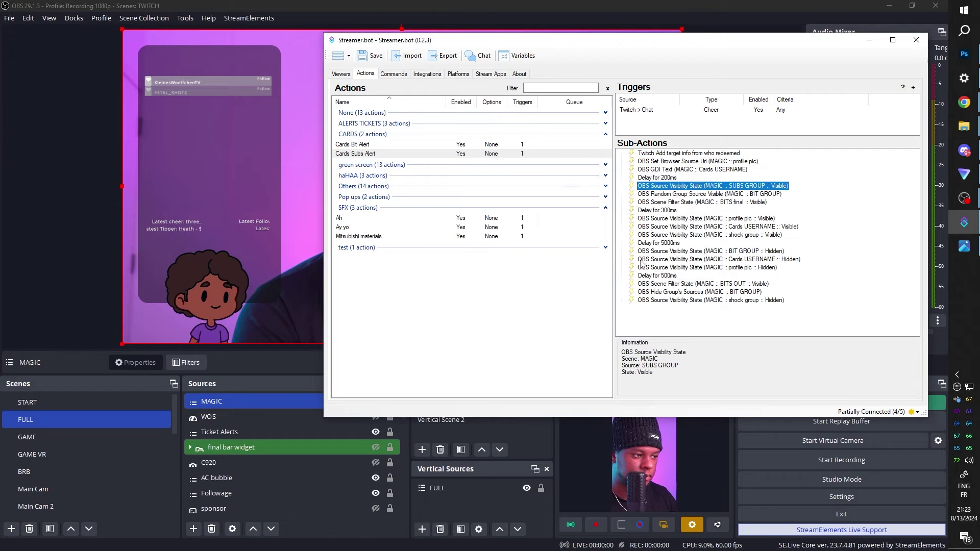
Set the group of the Random Group Source Visible sub-action to SUBS GROUP
click(665, 195)
double_click(686, 195)
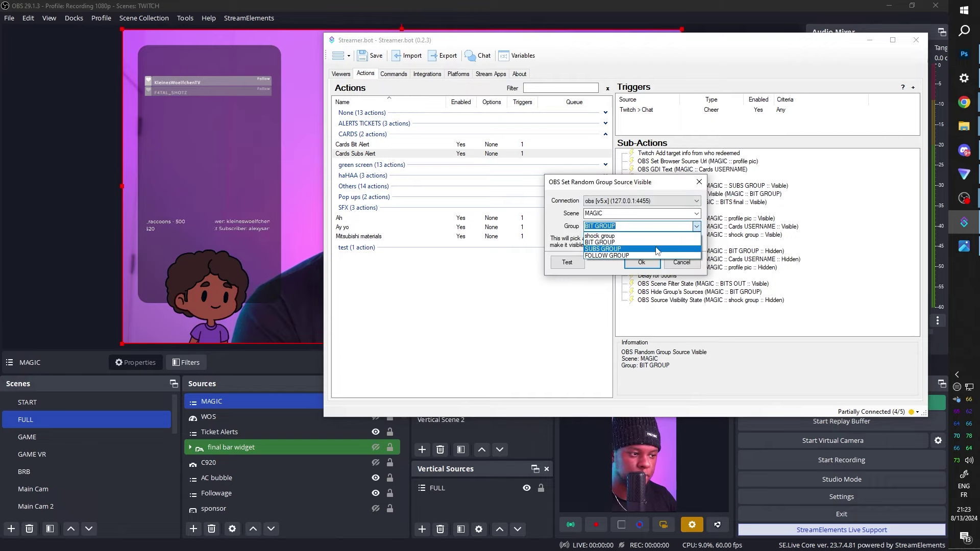
click(657, 250)
click(654, 261)
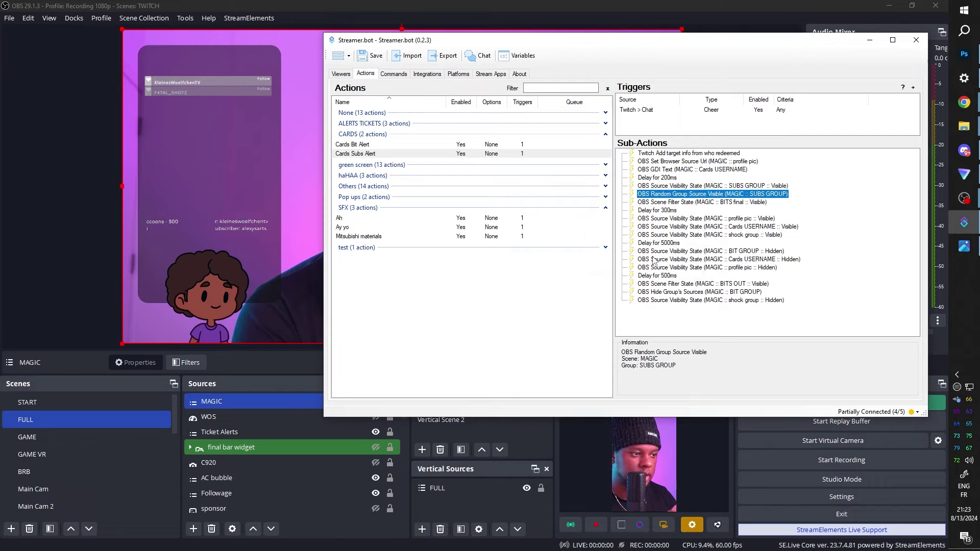
Set the filter of the Scene Filter State sub-action before the 300 ms delay to SUBS final
click(686, 202)
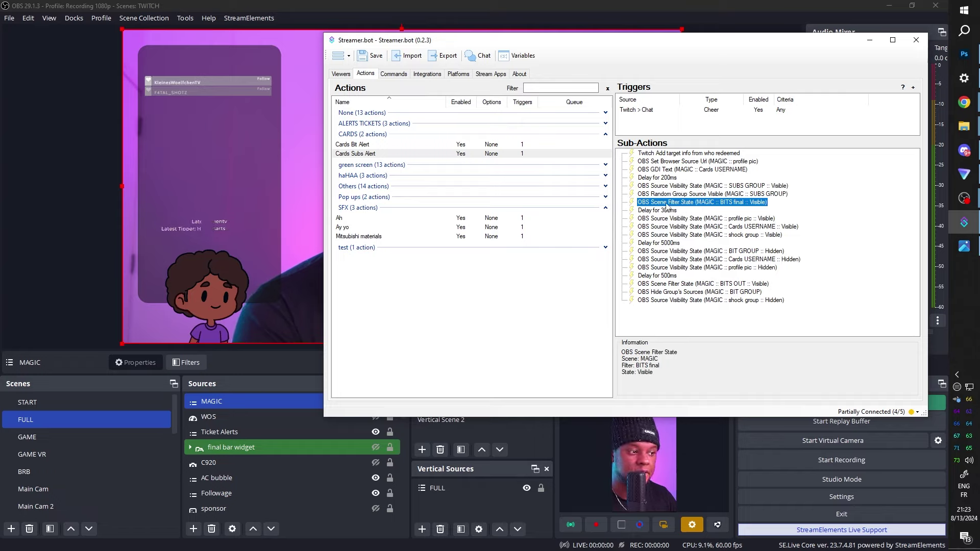
double_click(666, 203)
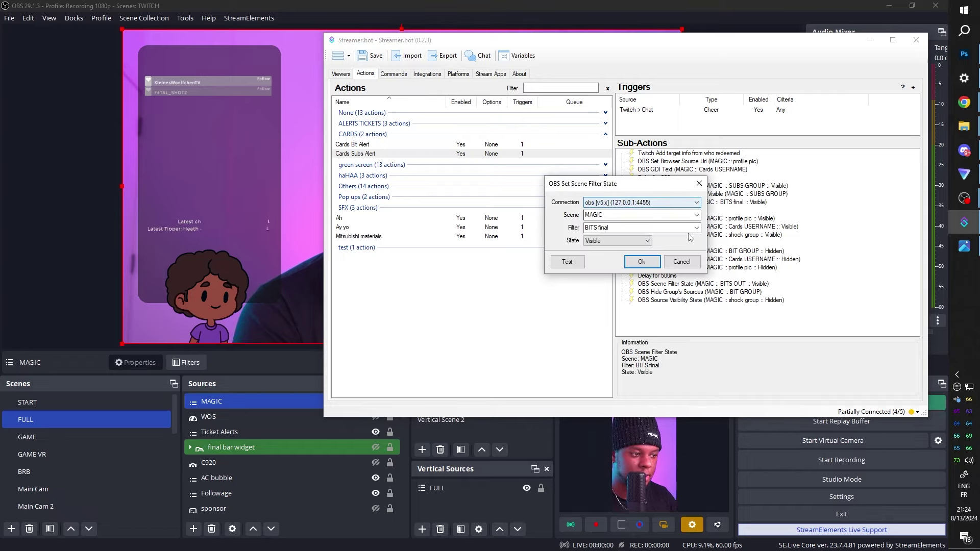
click(696, 229)
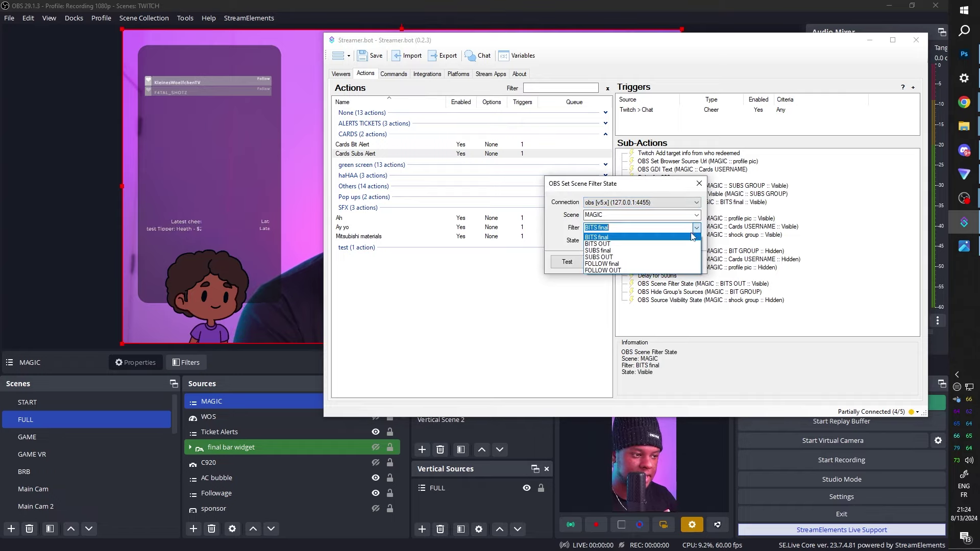
click(659, 251)
click(649, 261)
Check the profile pic, username and shock group visibility sub-actions, and set the first Hidden sub-action's source to SUBS GROUP
click(720, 220)
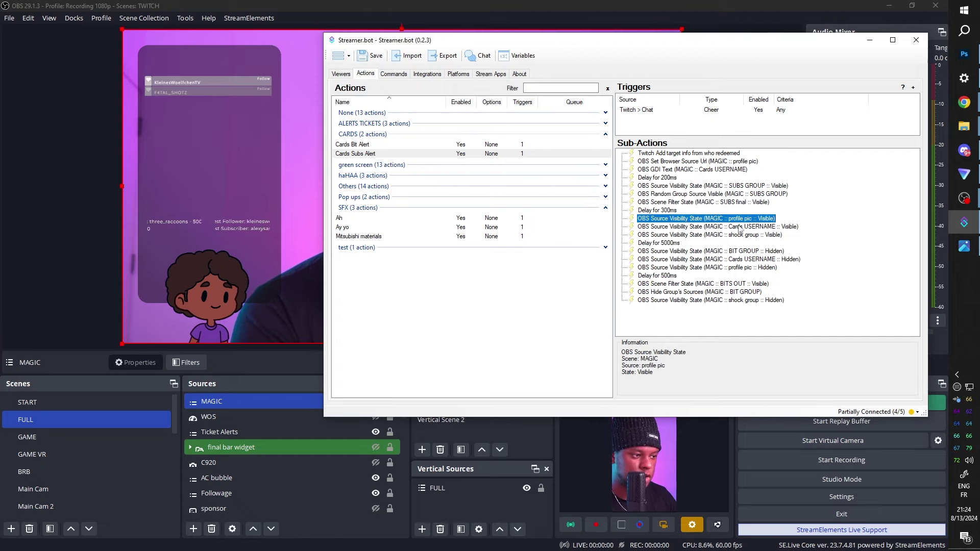
click(706, 227)
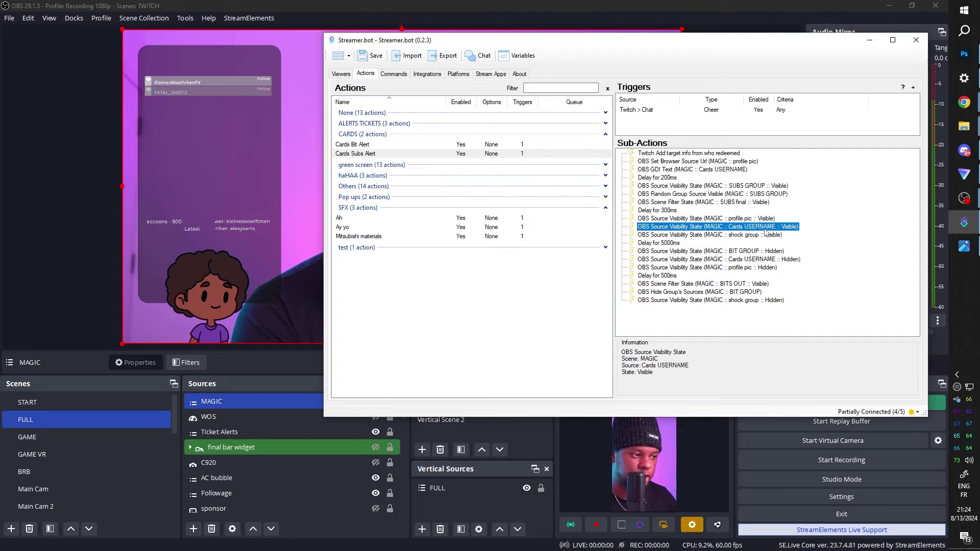
click(706, 235)
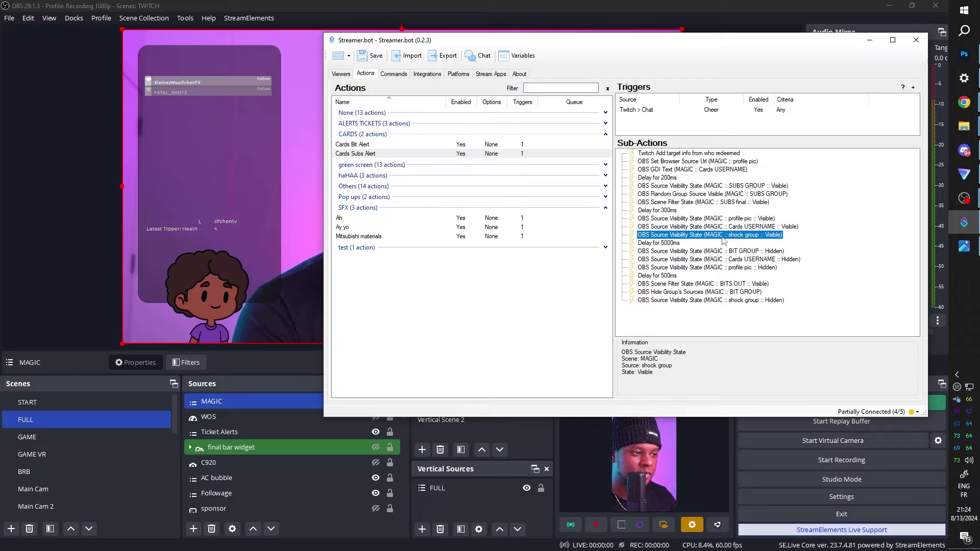
click(741, 252)
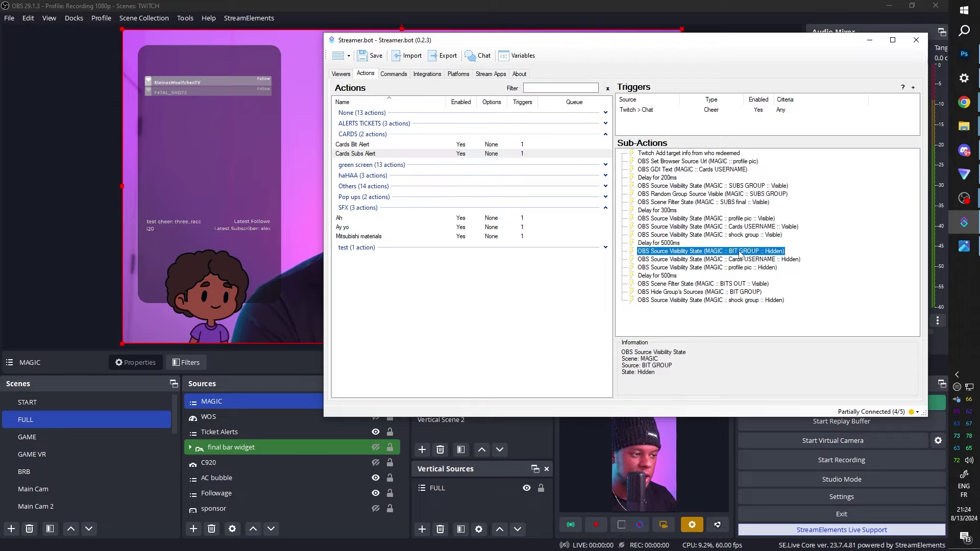
double_click(693, 253)
click(696, 228)
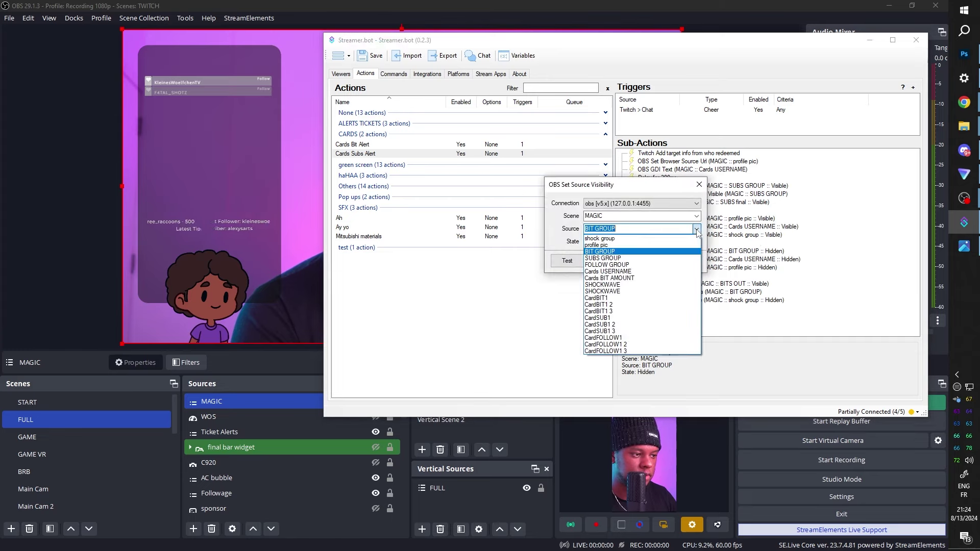
click(667, 258)
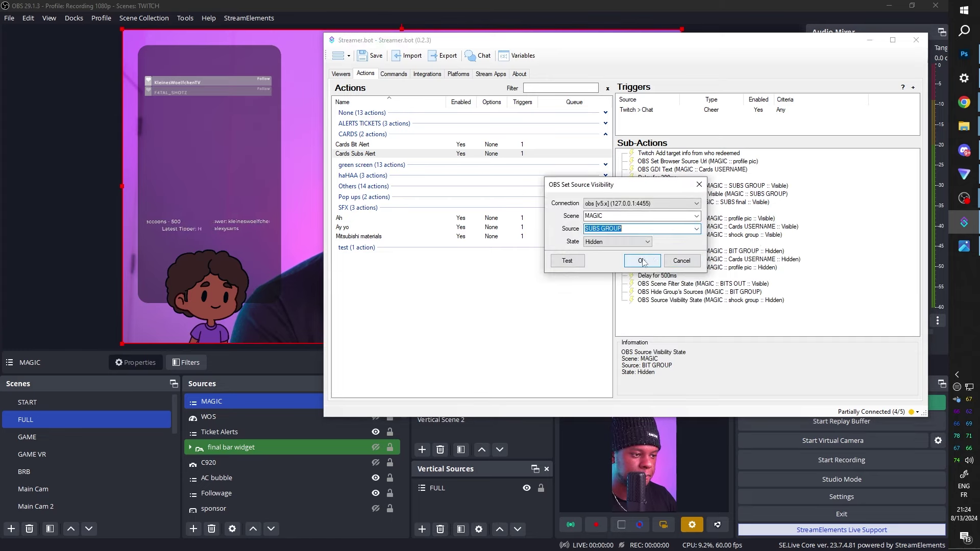
click(642, 261)
Set the filter of the Scene Filter State sub-action after the 500 ms delay to SUBS OUT
click(737, 261)
click(712, 268)
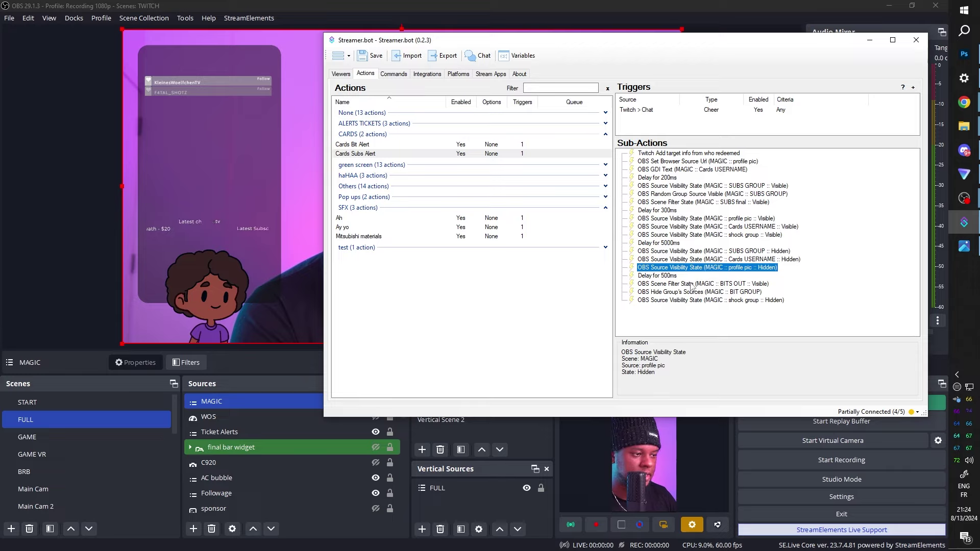
click(708, 284)
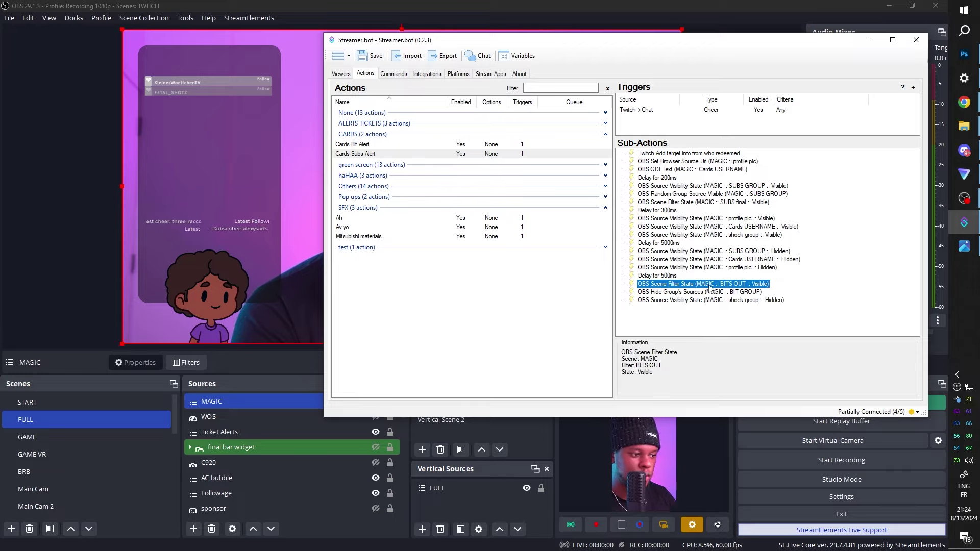
double_click(697, 283)
click(696, 228)
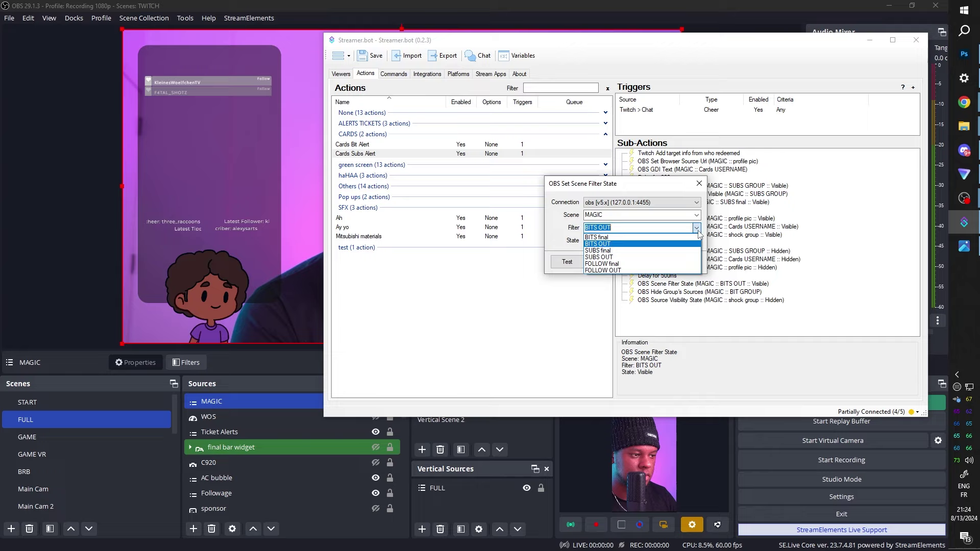
click(669, 257)
click(660, 261)
Set the group of the Hide Group's Sources sub-action to SUBS GROUP
click(670, 292)
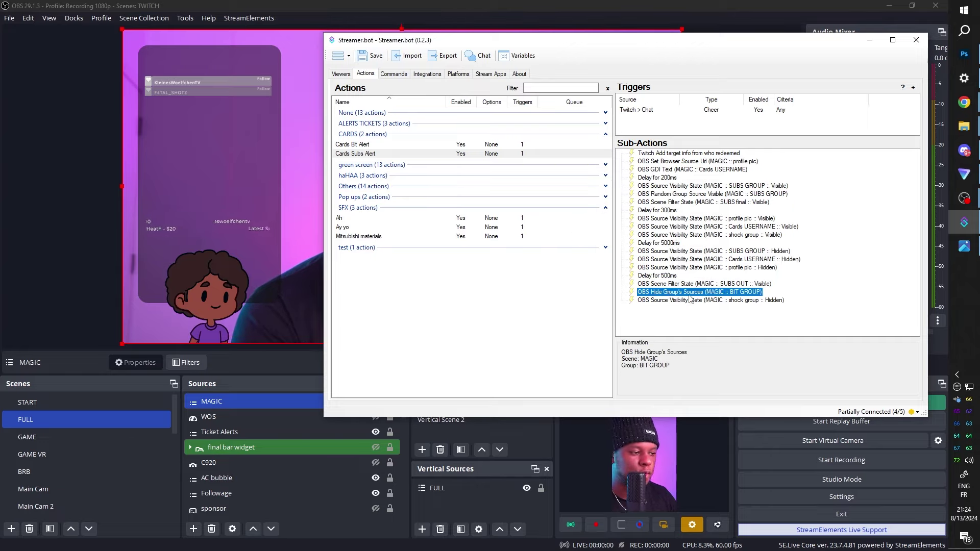
double_click(704, 293)
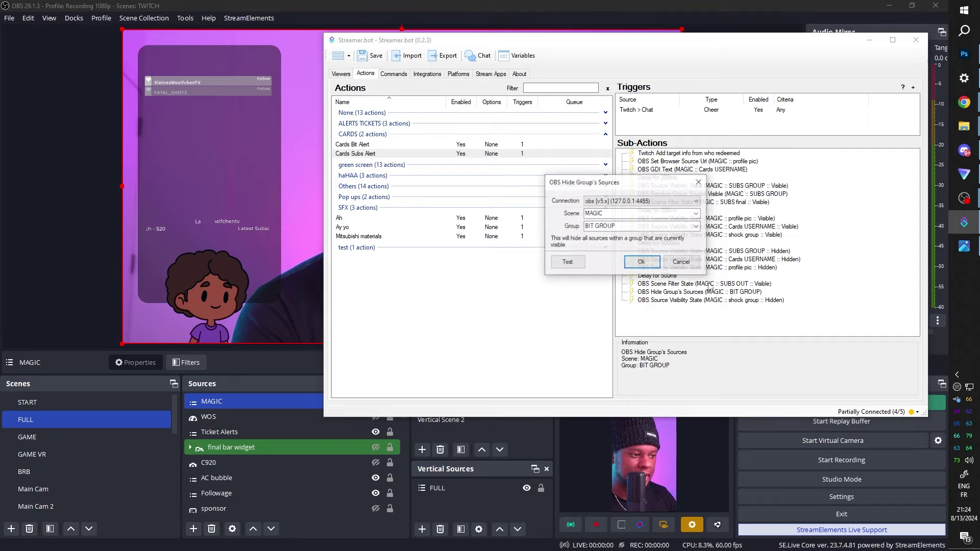
click(696, 227)
click(658, 249)
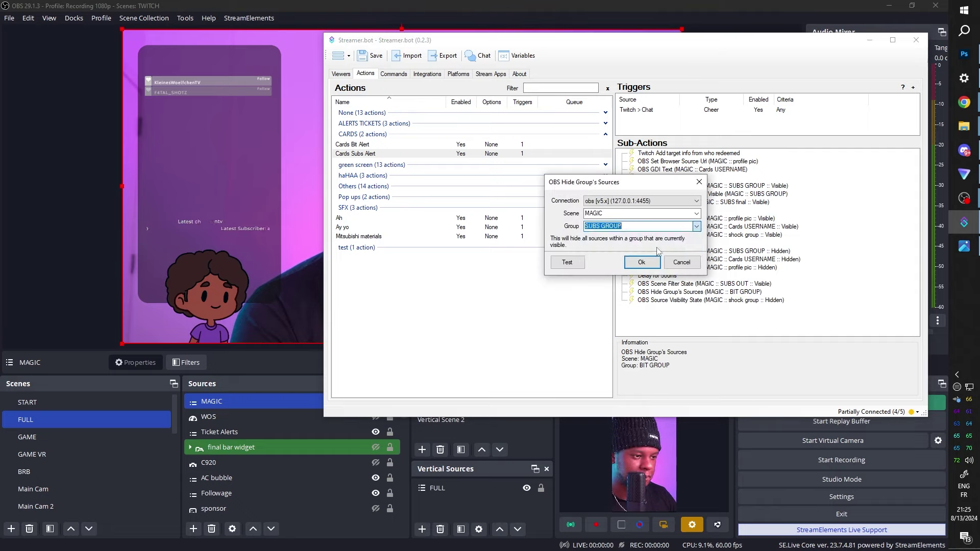
click(643, 263)
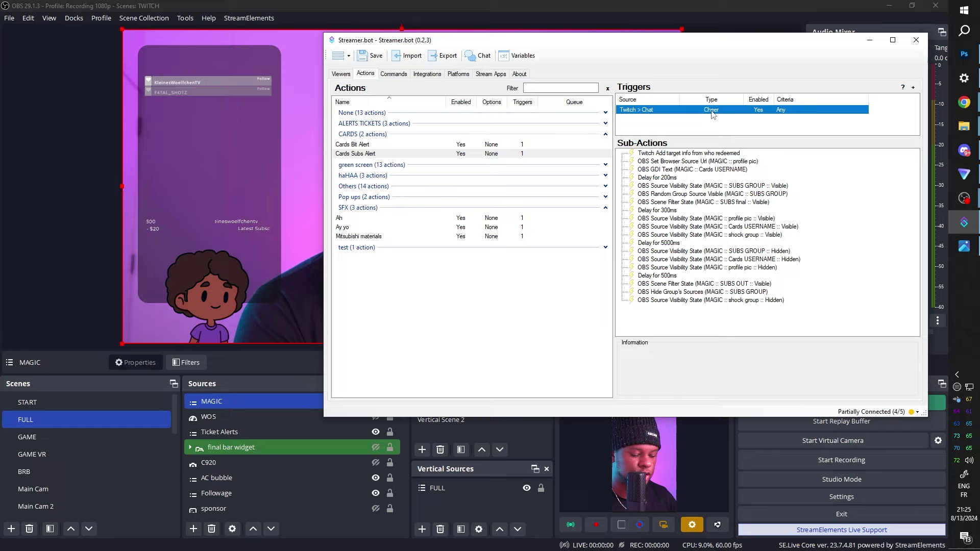
Replace the Cheer trigger of Cards Subs Alert with a Twitch Subscription trigger covering Prime, Tier 1, Tier 2 and Tier 3
key(Delete)
right_click(649, 114)
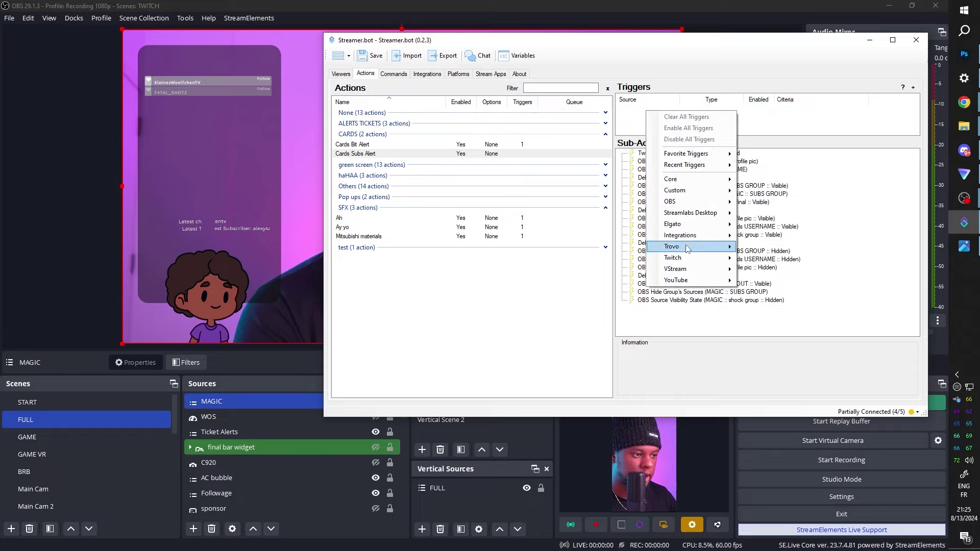
mouse_move(702, 264)
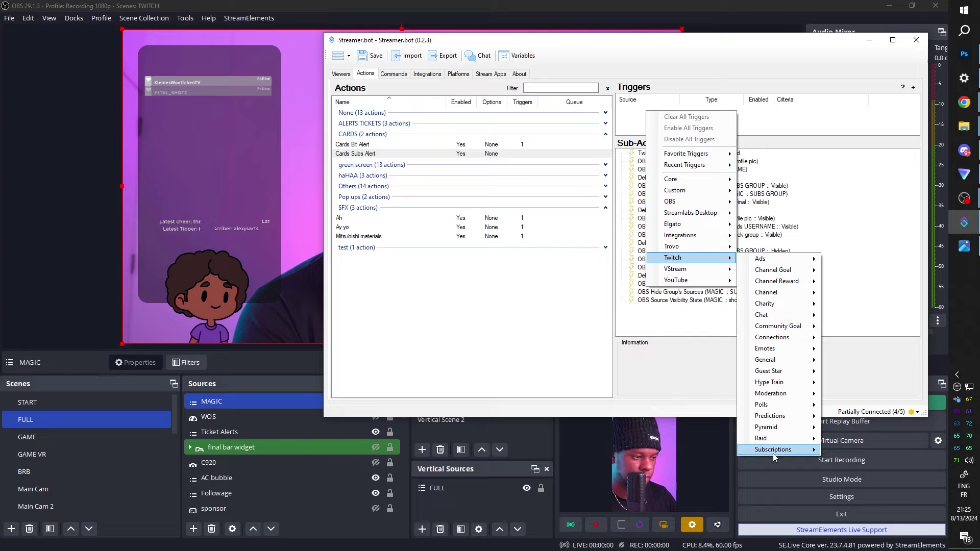
mouse_move(774, 453)
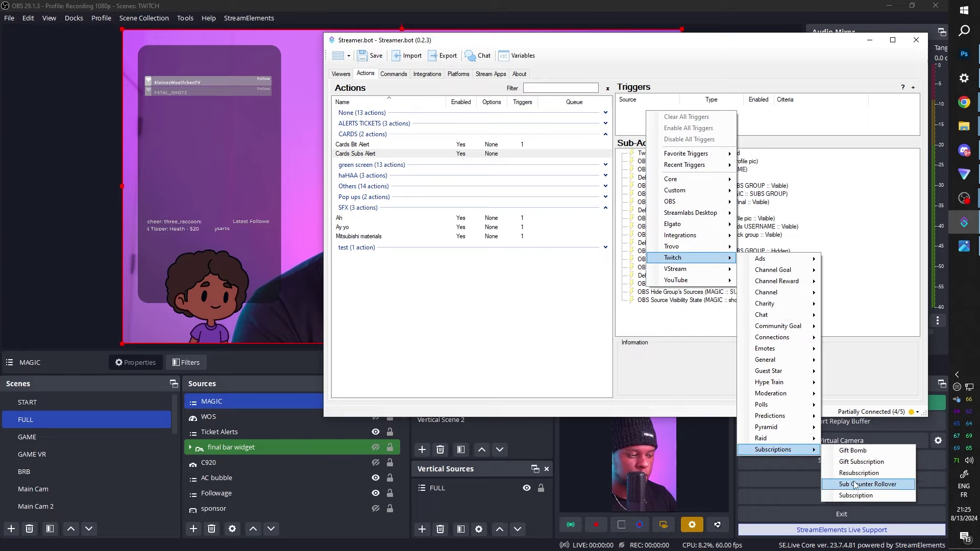
click(850, 497)
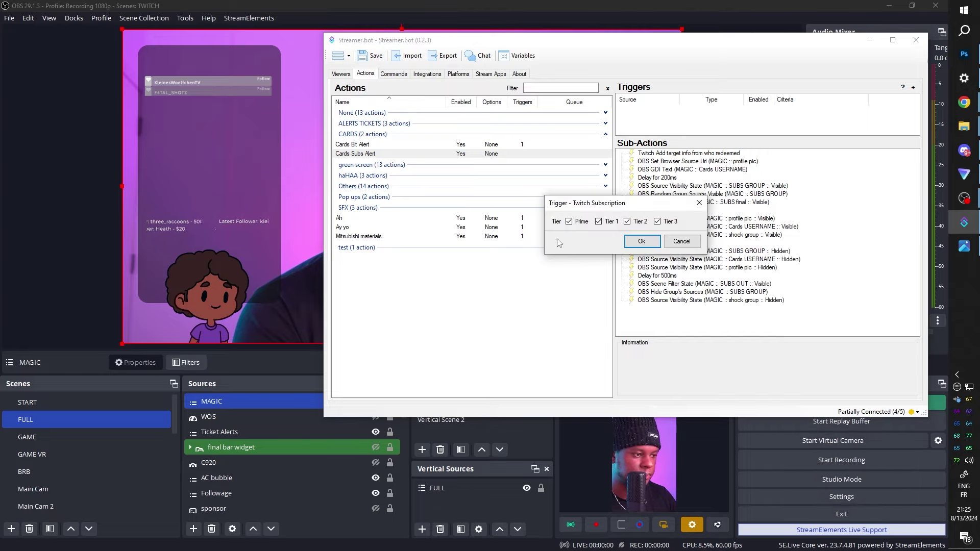
click(643, 243)
Bring the OBS preview of the FULL scene into view and test the Subscription trigger of Cards Subs Alert
drag(510, 40, 798, 46)
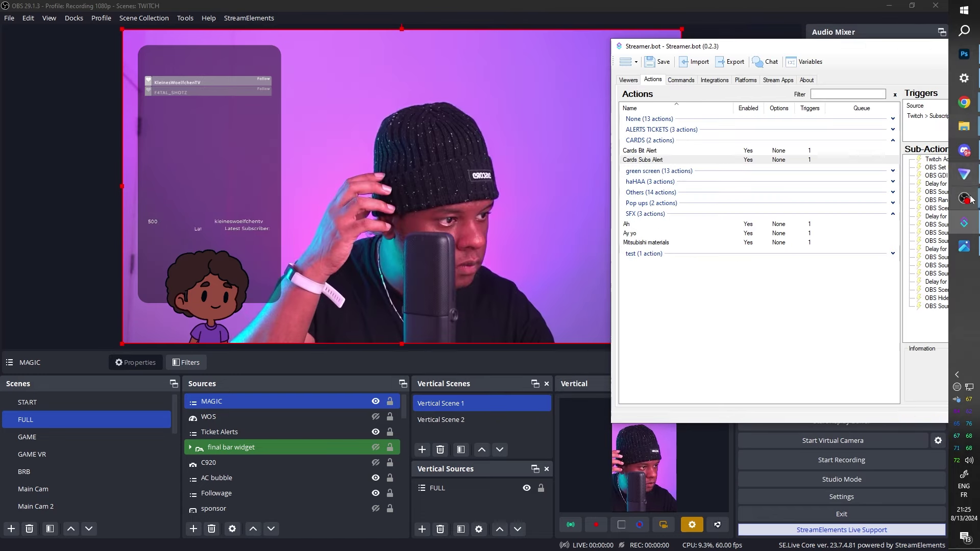
mouse_move(964, 198)
click(886, 232)
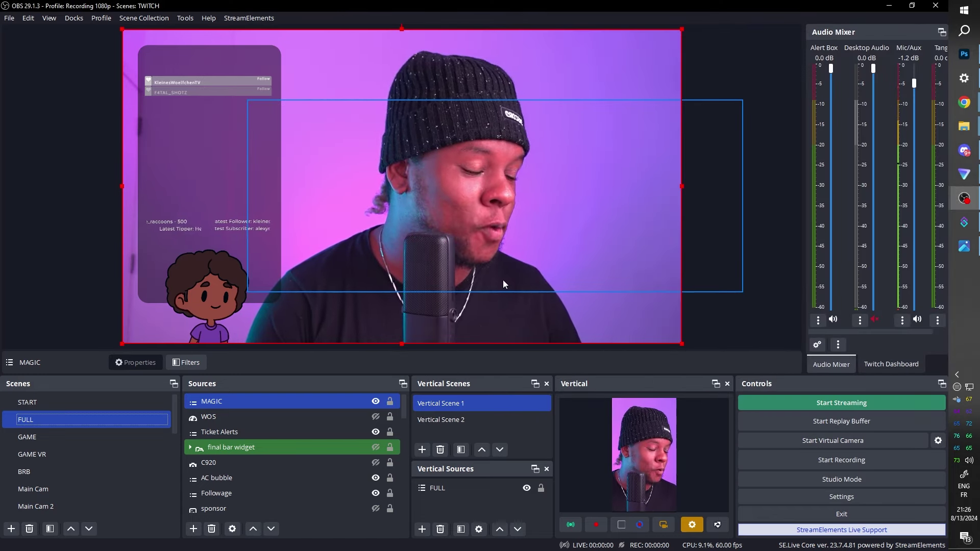
click(965, 222)
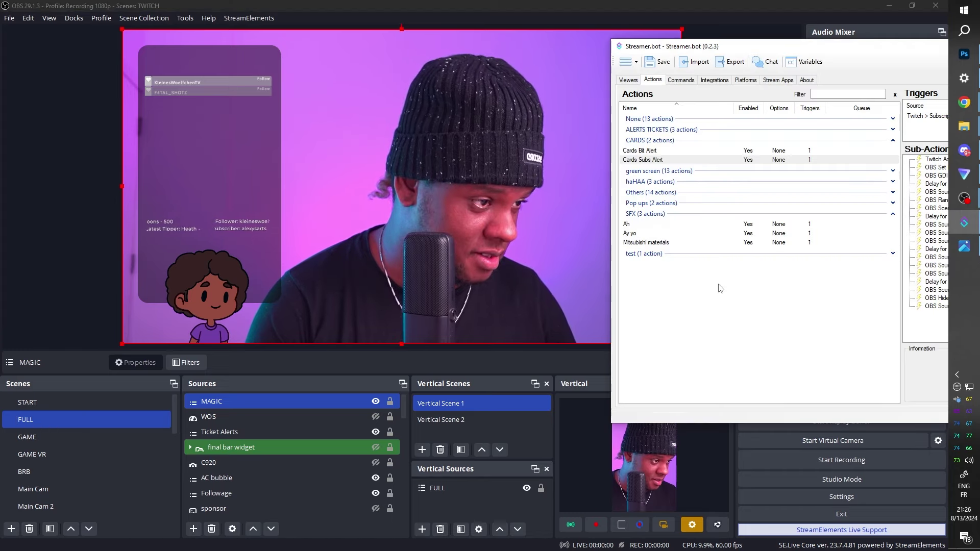
drag(734, 48, 808, 37)
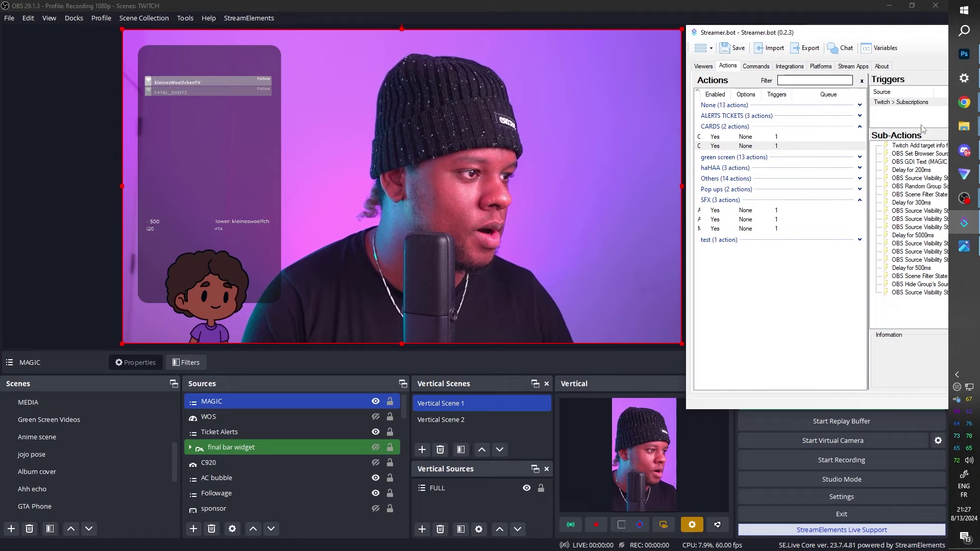
right_click(909, 103)
click(897, 137)
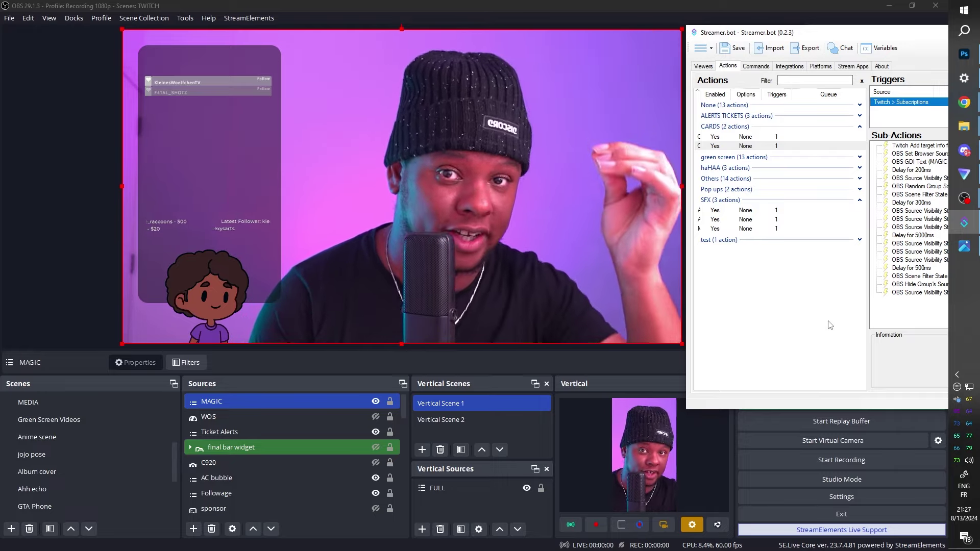
Look up the Follow event in the Channel group of the available Twitch triggers
drag(891, 32, 779, 52)
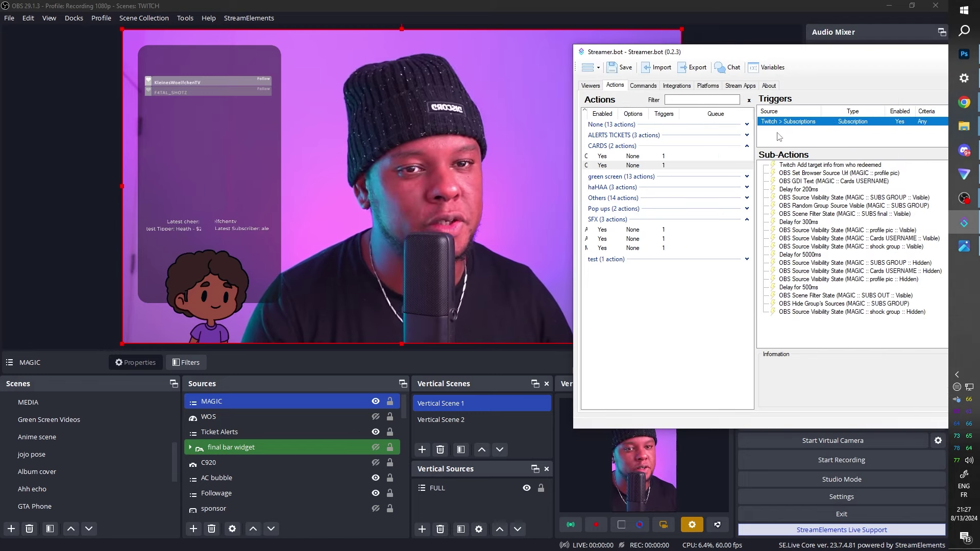
right_click(779, 136)
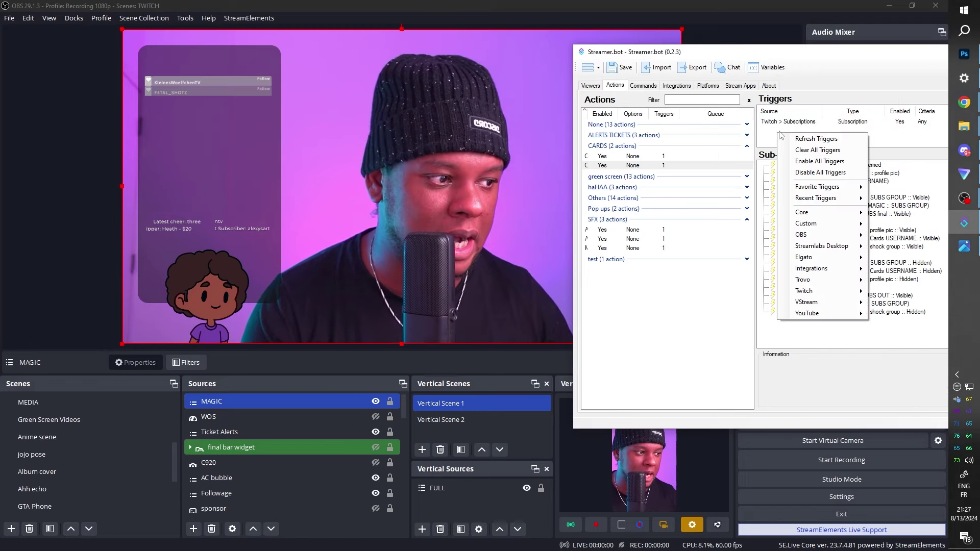
mouse_move(826, 217)
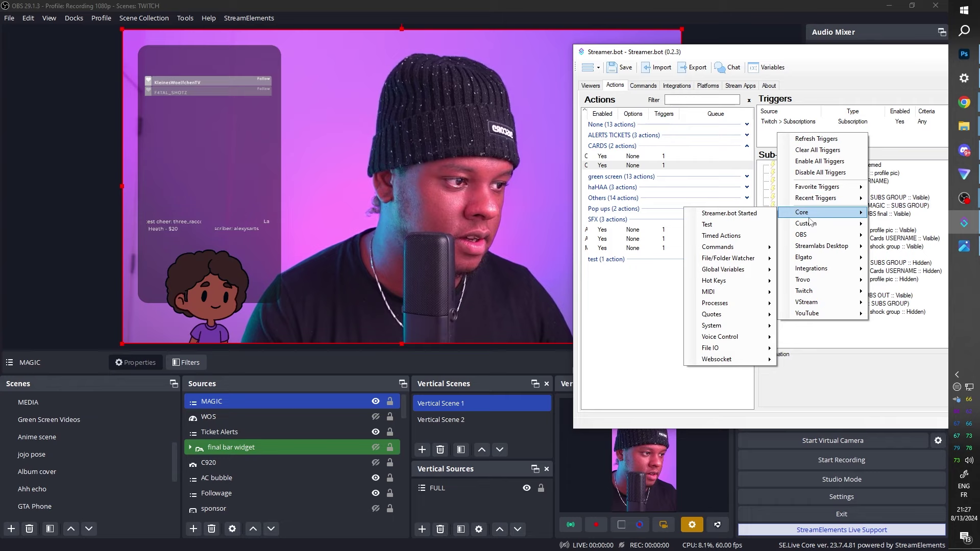
mouse_move(809, 294)
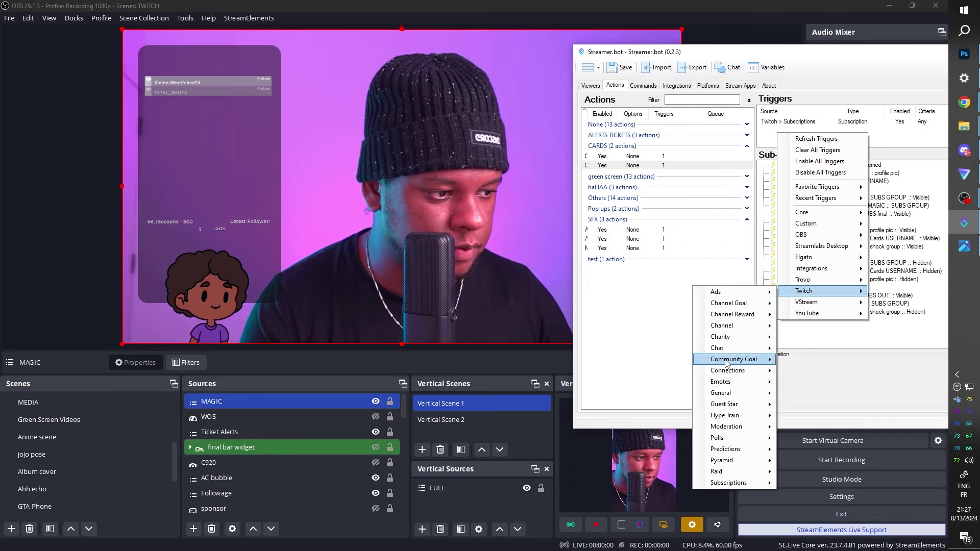
mouse_move(721, 330)
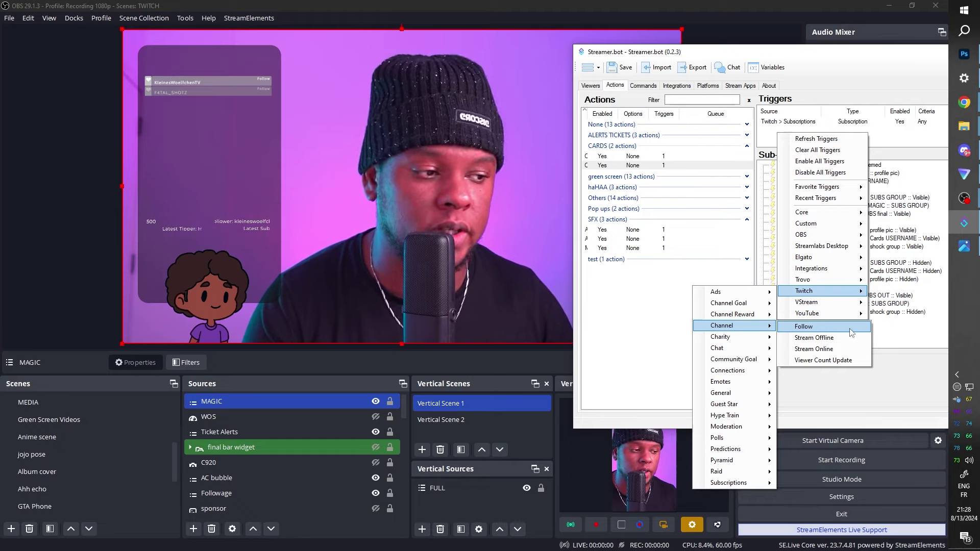
mouse_move(779, 55)
mouse_down()
mouse_move(792, 40)
mouse_move(771, 40)
mouse_up()
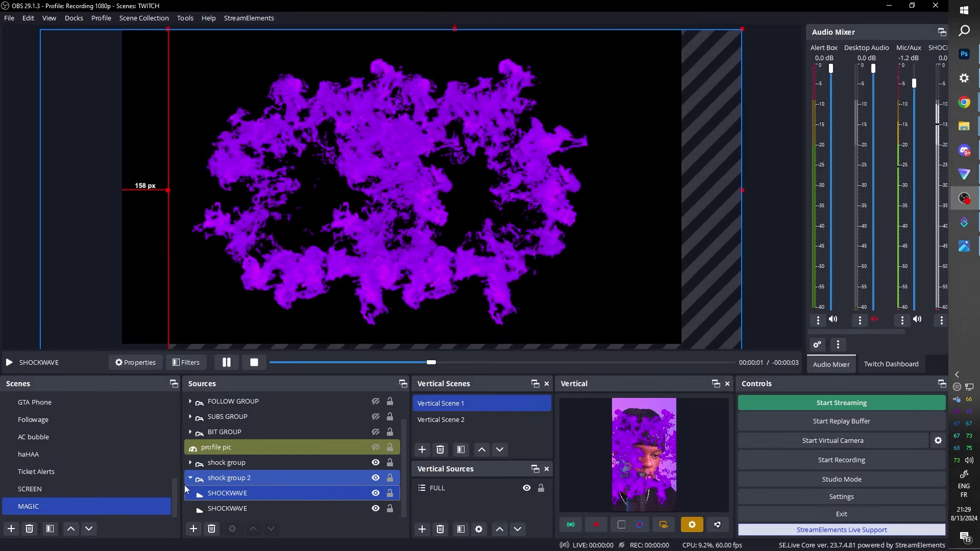
Add a Color Correction filter to shock group 2 in OBS and shift its hue to -107.80
click(230, 479)
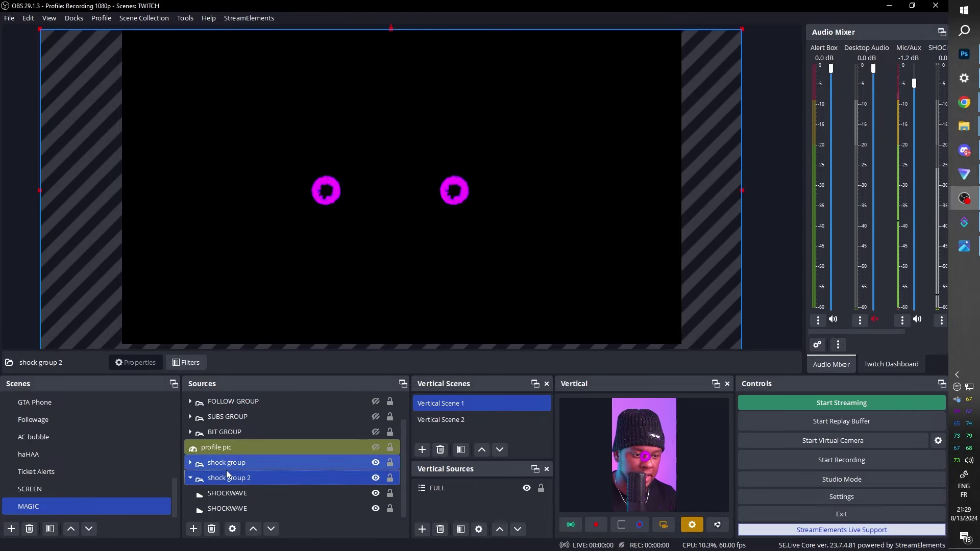
click(176, 362)
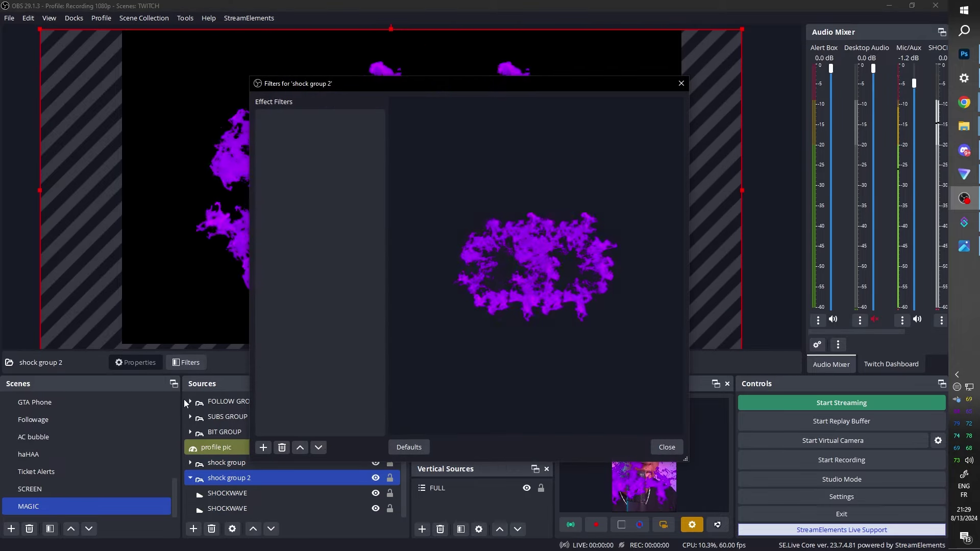
click(262, 447)
click(292, 133)
drag(375, 88, 740, 96)
drag(904, 321, 848, 326)
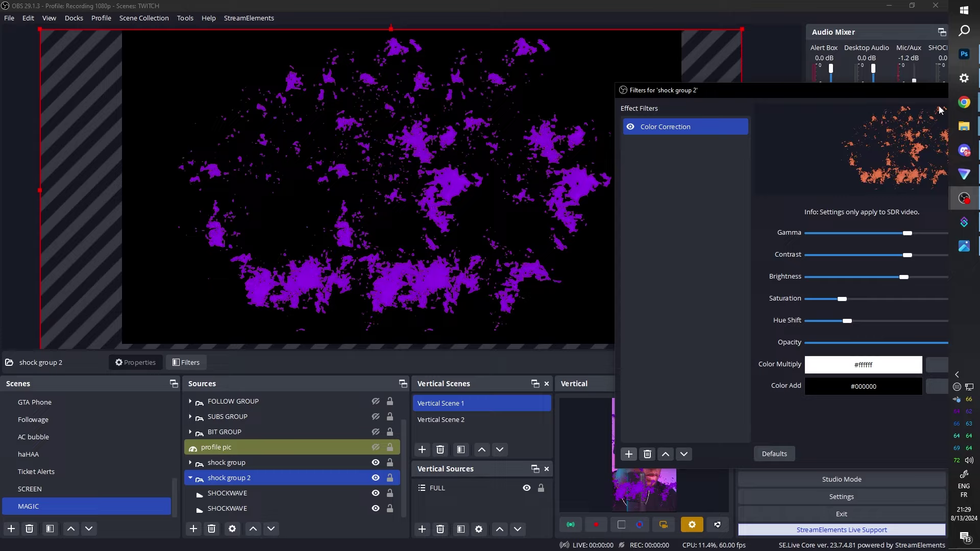
drag(874, 91, 702, 86)
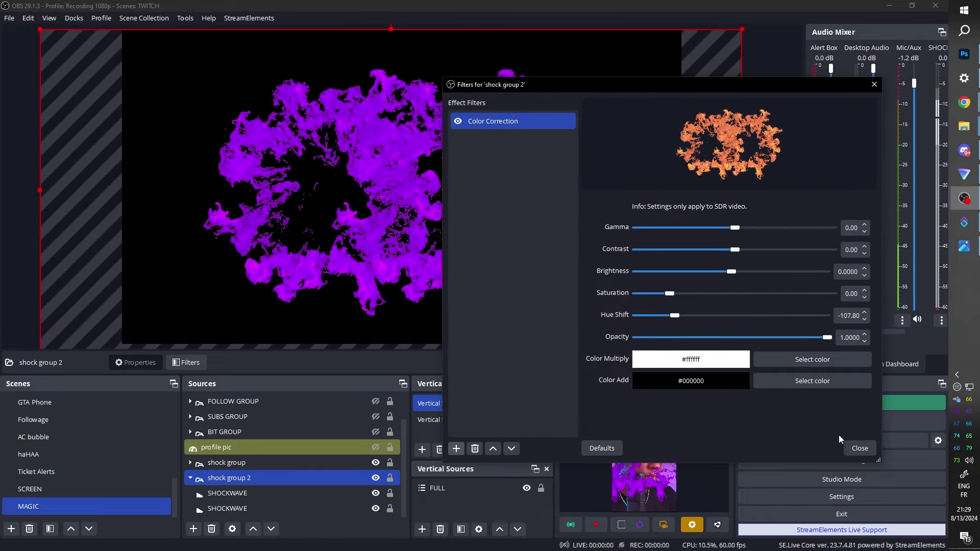
click(857, 449)
Review the playback properties of the upper SHOCKWAVE in shock group 2, and hide both shock group and shock group 2
ctrl+click(330, 462)
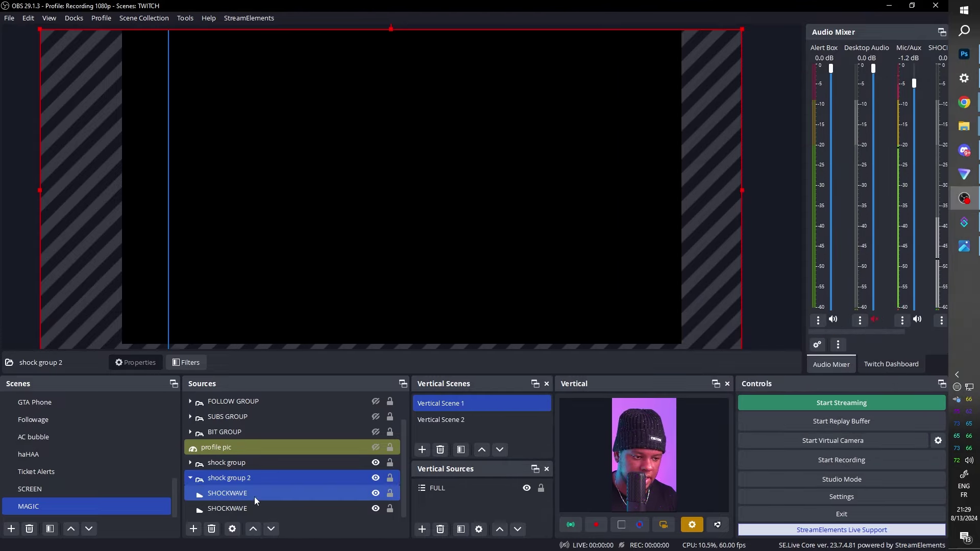
click(375, 463)
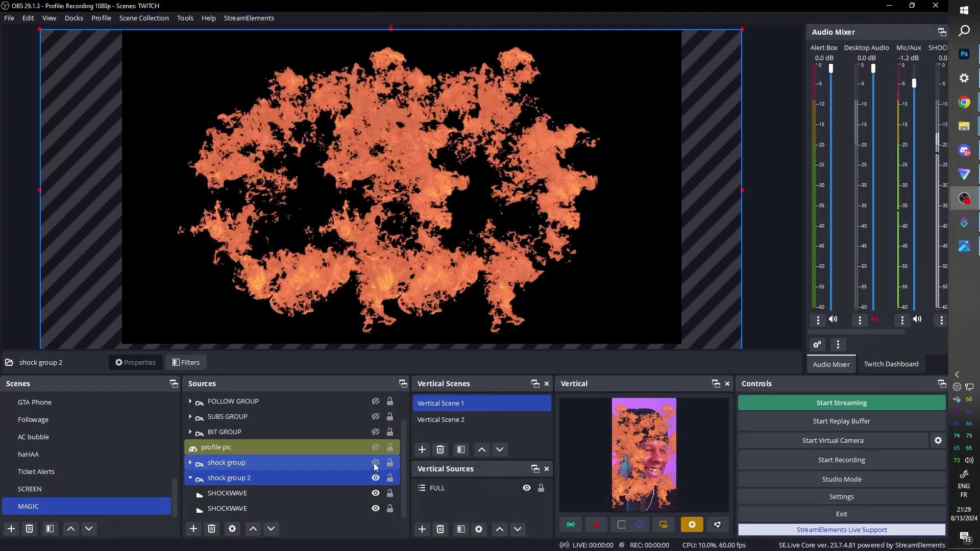
click(227, 493)
double_click(227, 493)
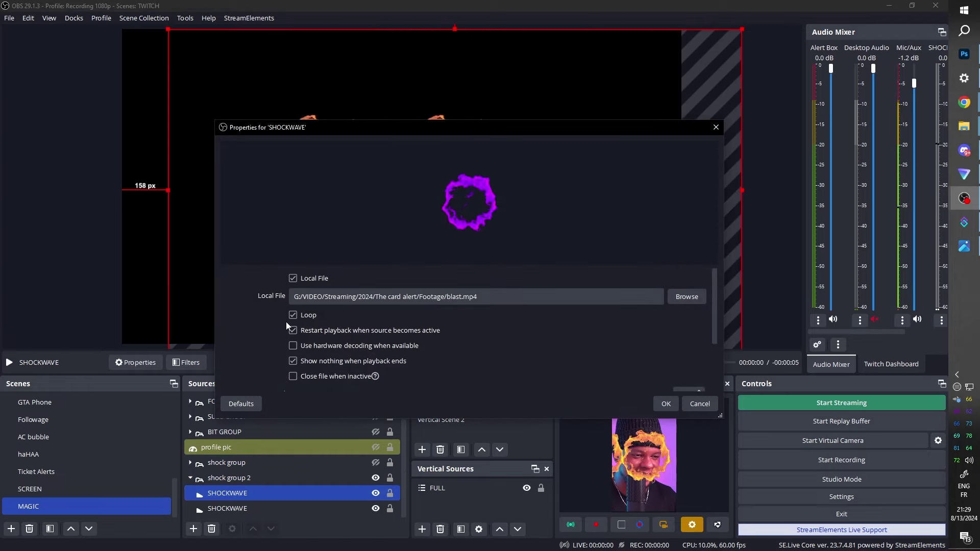
click(665, 404)
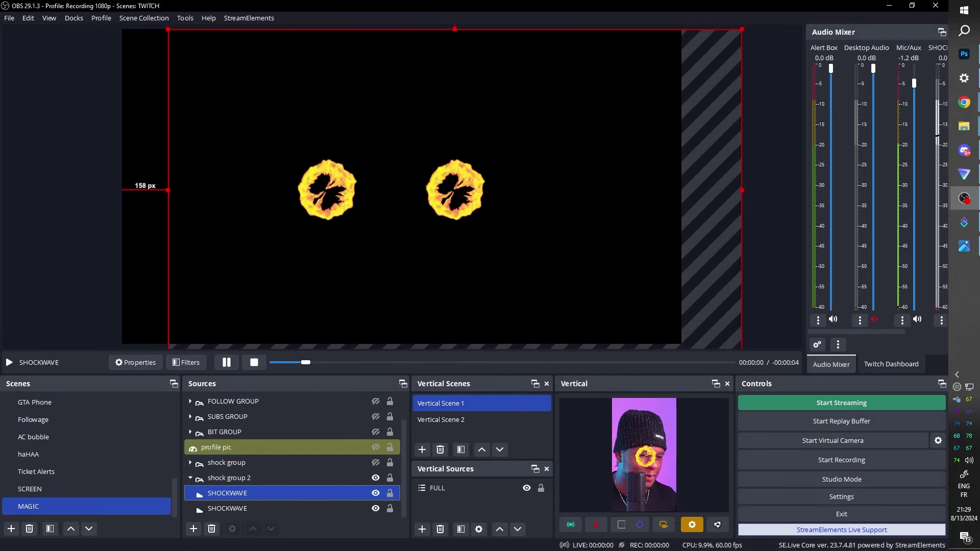
click(376, 478)
In Streamer.bot, set the source of the Visible shock group sub-action in Cards Subs Alert to shock group 2
key(alt+Tab)
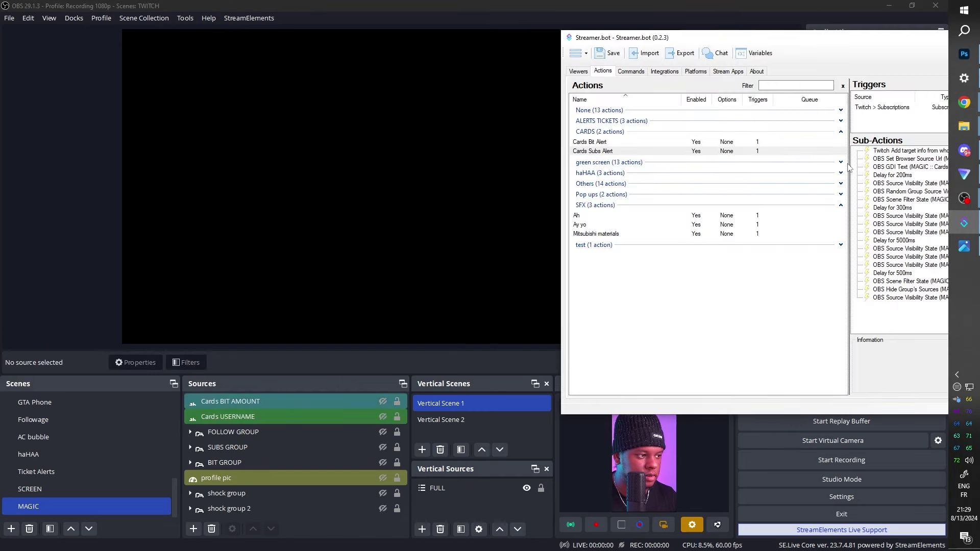
click(671, 232)
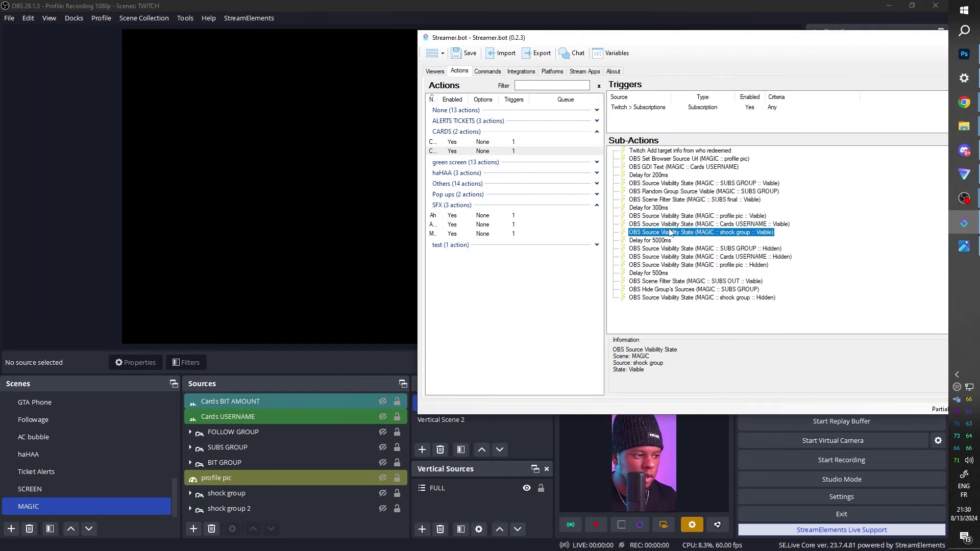
double_click(744, 233)
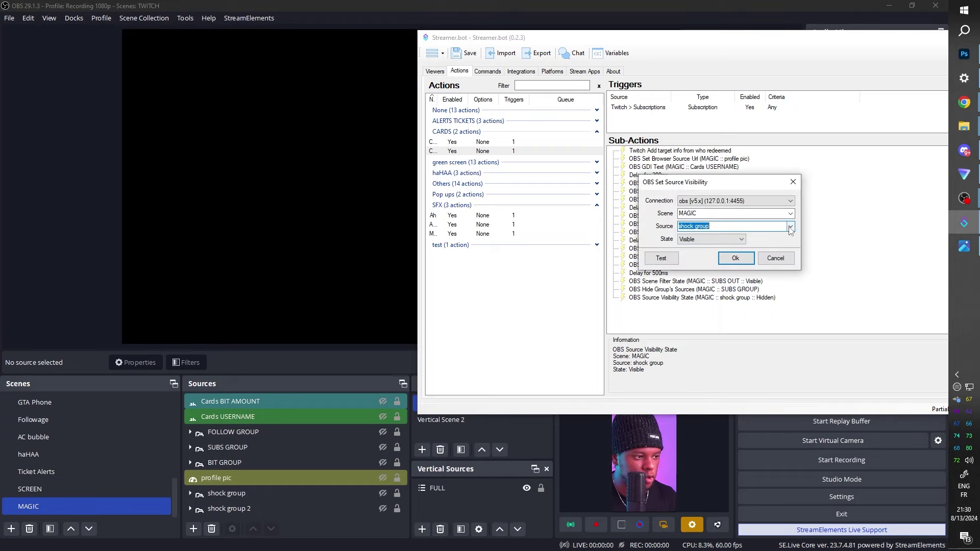
click(791, 227)
click(735, 289)
click(735, 257)
Set the source of the final Hidden shock group sub-action to shock group 2
click(723, 299)
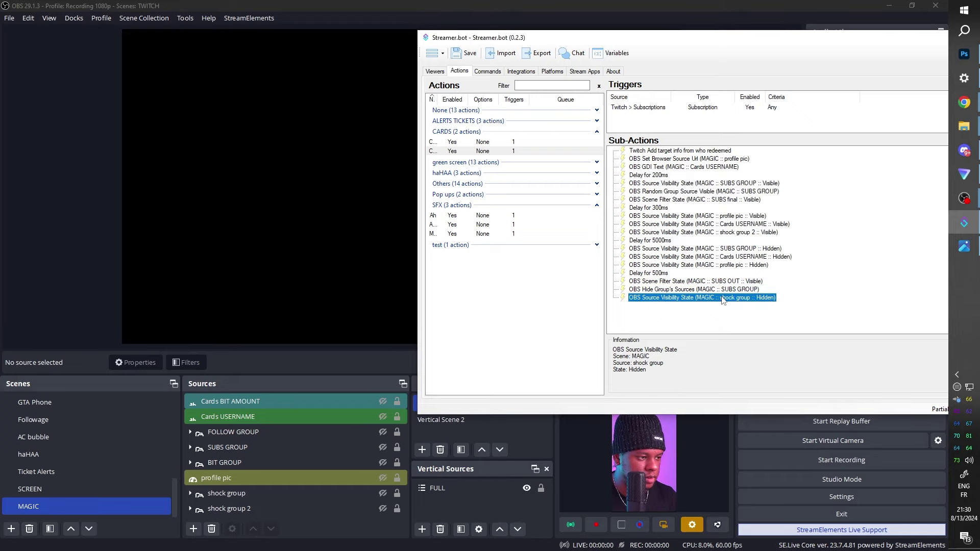
double_click(723, 299)
click(721, 259)
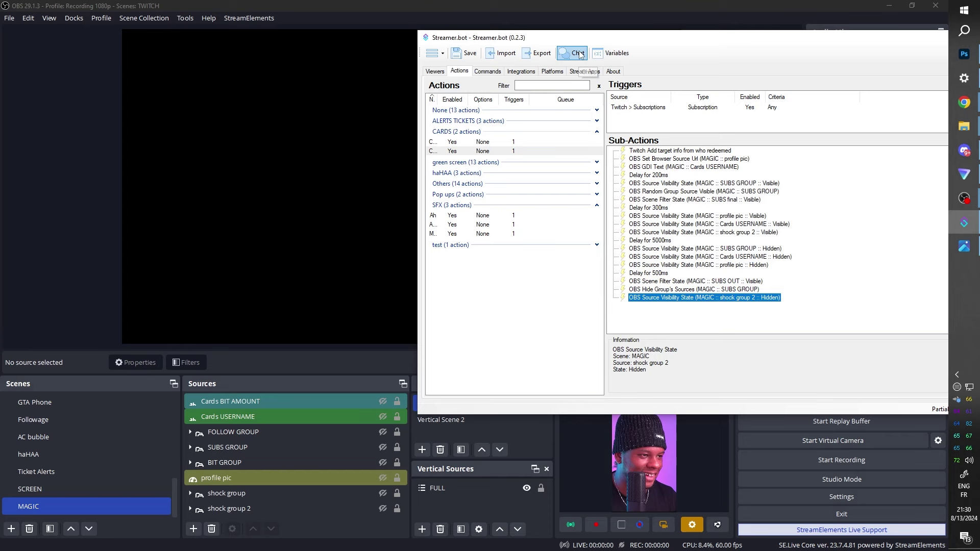
Test the Subscription trigger while the MAGIC scene is shown in OBS
drag(591, 42, 807, 56)
right_click(876, 123)
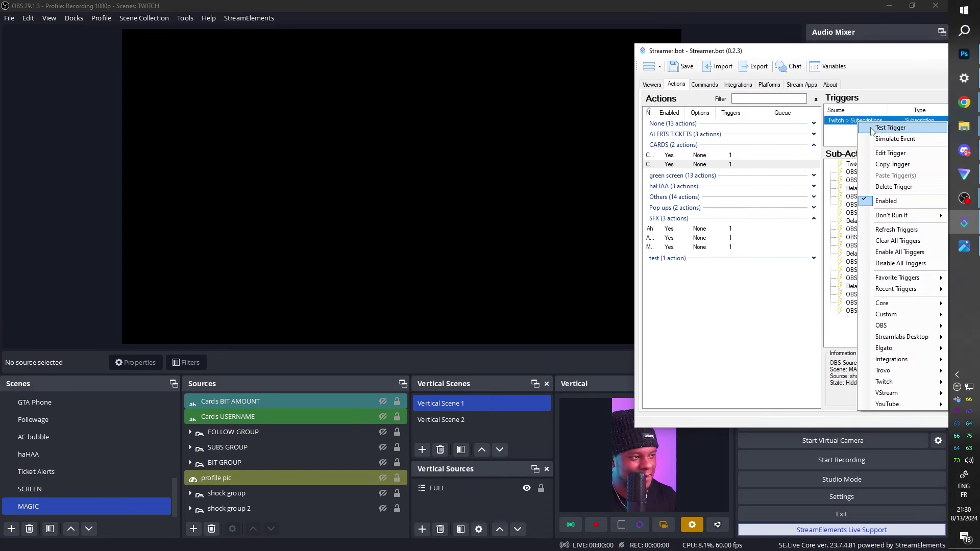
click(878, 134)
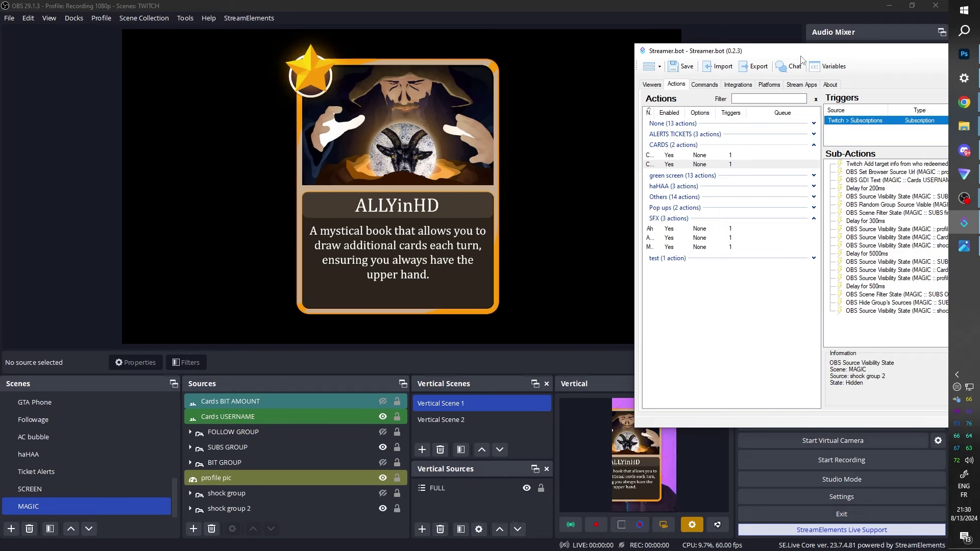
Show the FULL scene in OBS and test the Twitch Chat trigger of Cards Bit Alert
scroll(95, 435, up, 5)
click(90, 437)
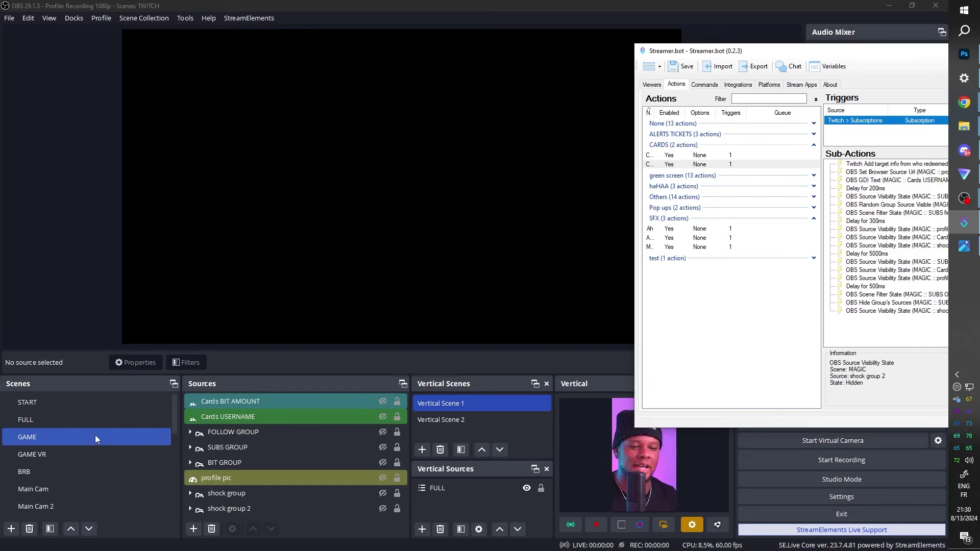
click(86, 418)
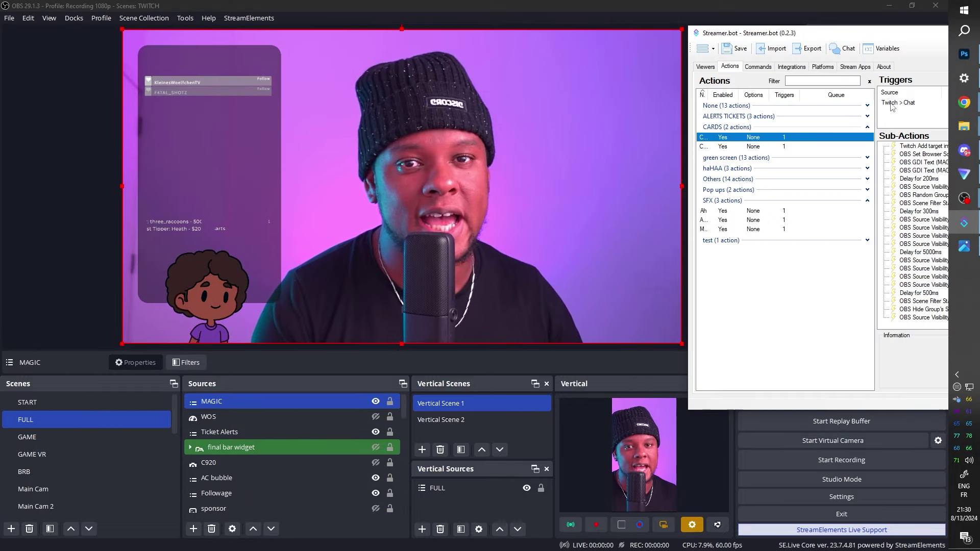
right_click(892, 105)
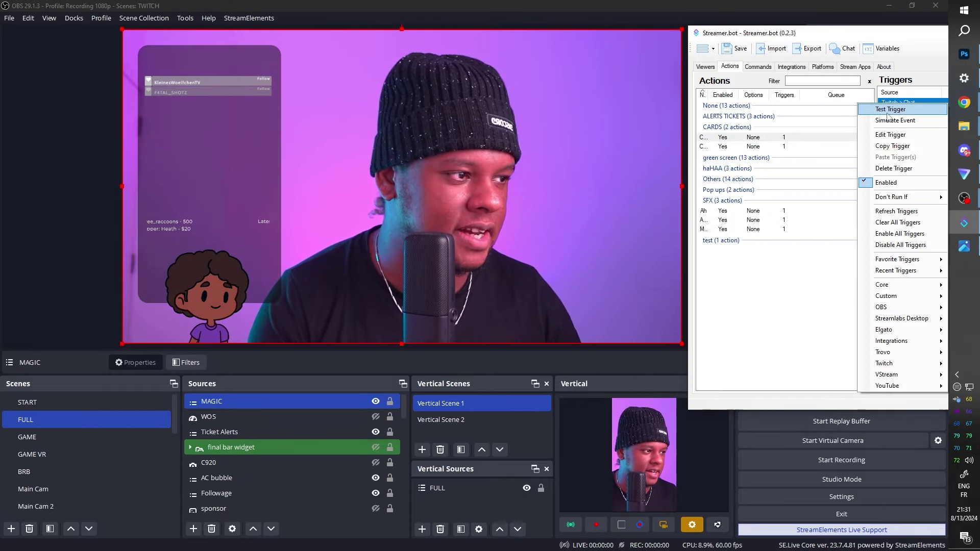
click(890, 109)
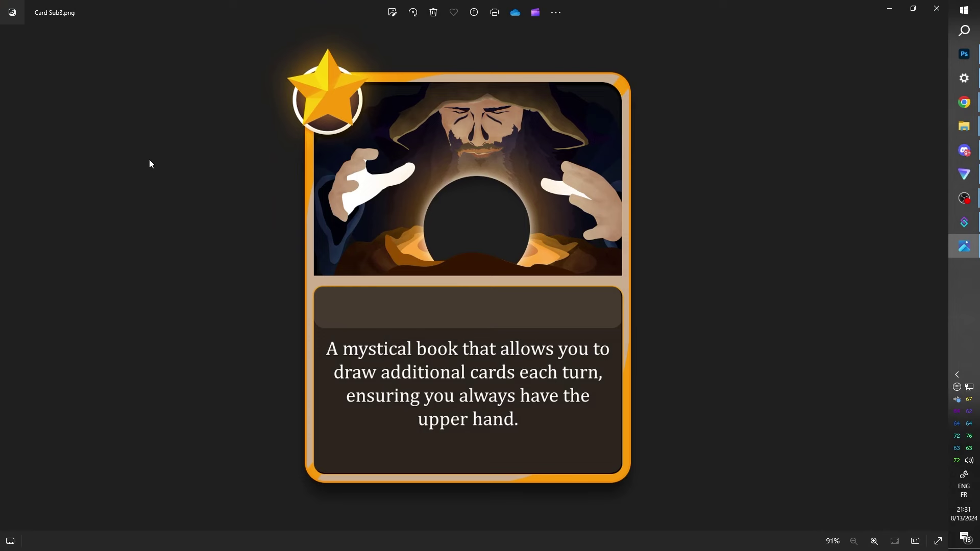
Browse the card artwork in the image viewer, going through the subs, bits and follow card designs
click(935, 350)
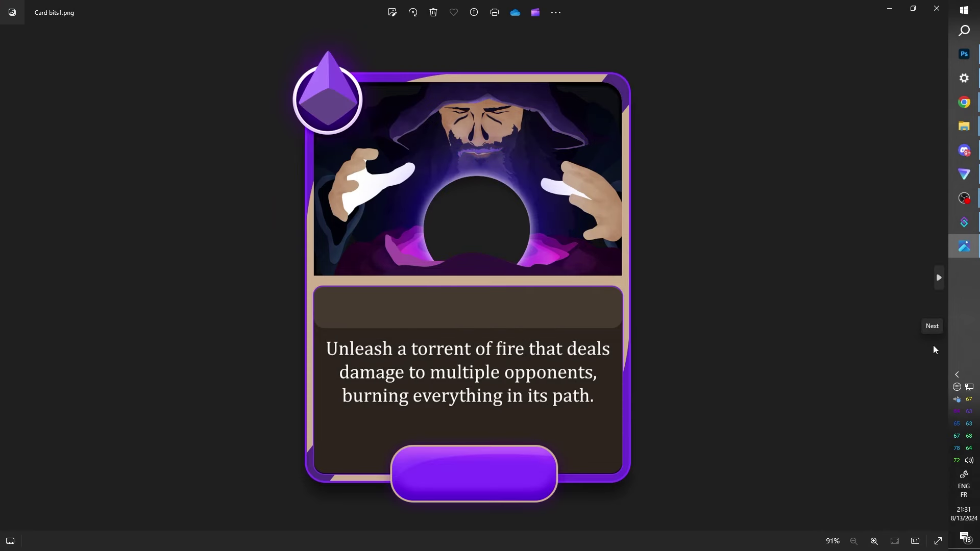
click(934, 348)
click(935, 348)
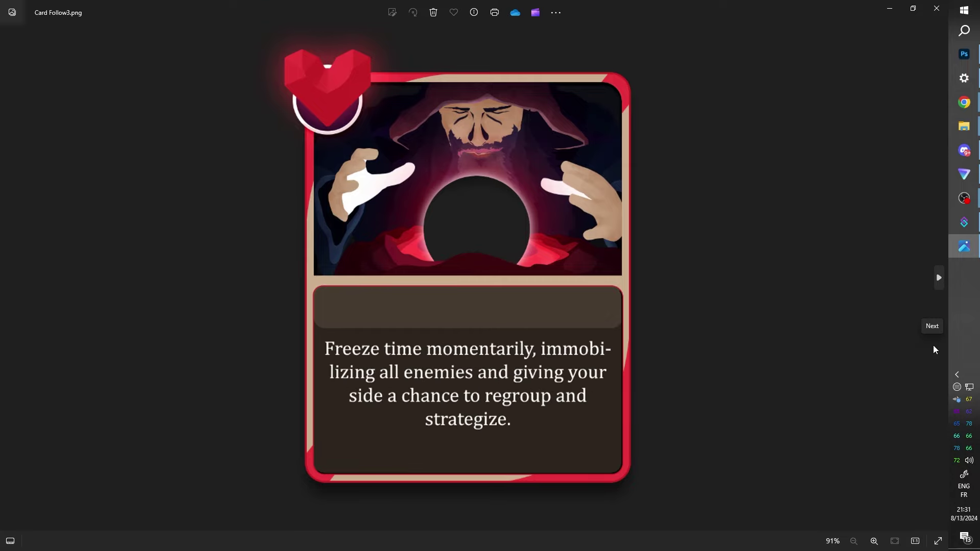
click(934, 347)
click(933, 345)
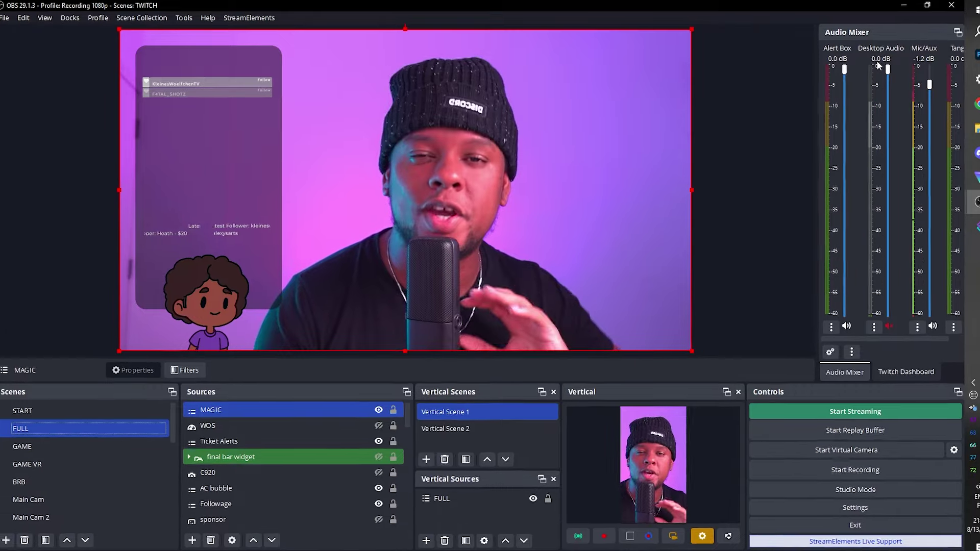